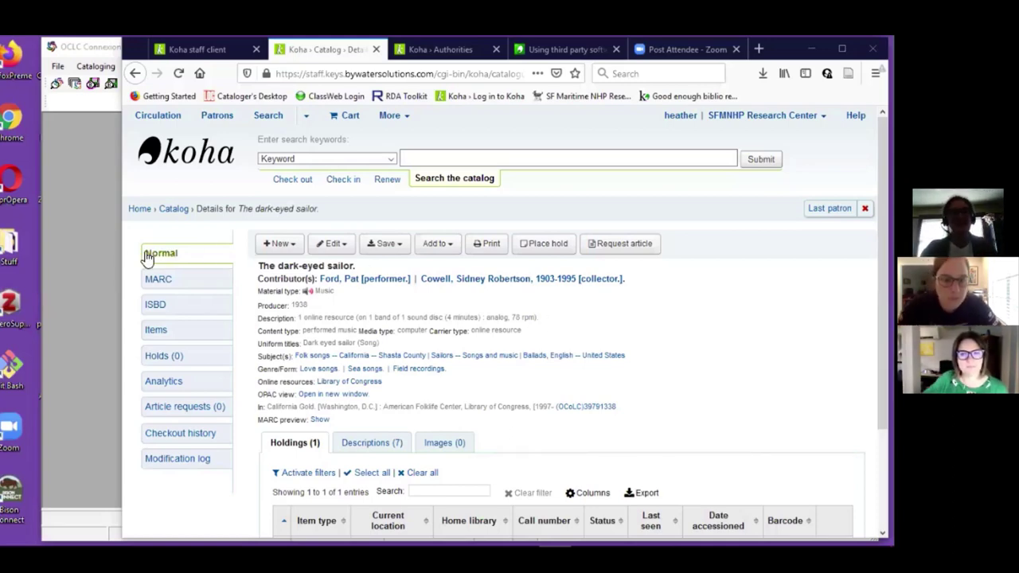
Step: Return to Koha's Dark-eyed sailor detail page and show its one holding, M1978.S2 D37 1938a
{"action": "left_click", "coordinate": [86, 250]}
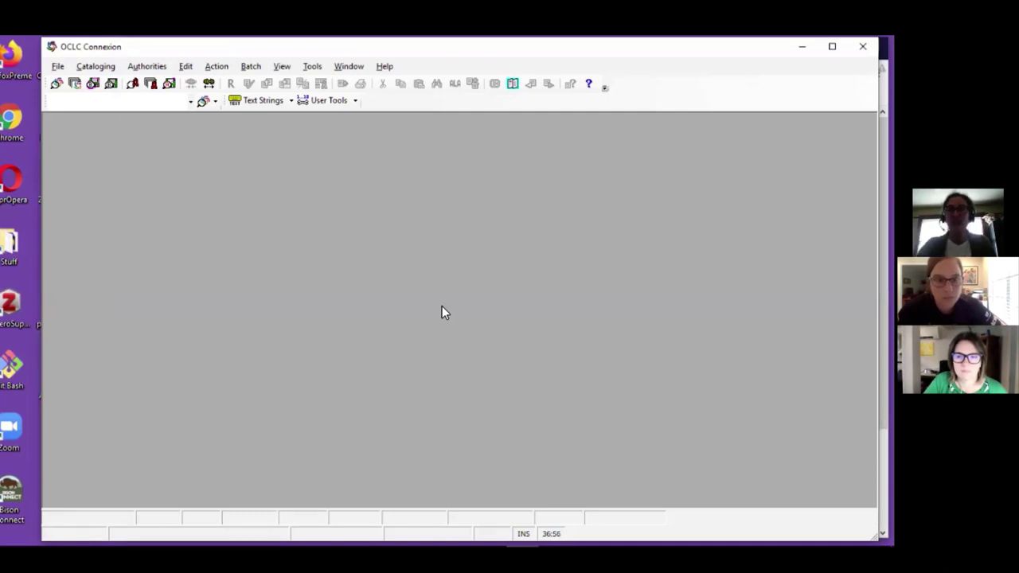
{"action": "key", "text": "alt+Tab"}
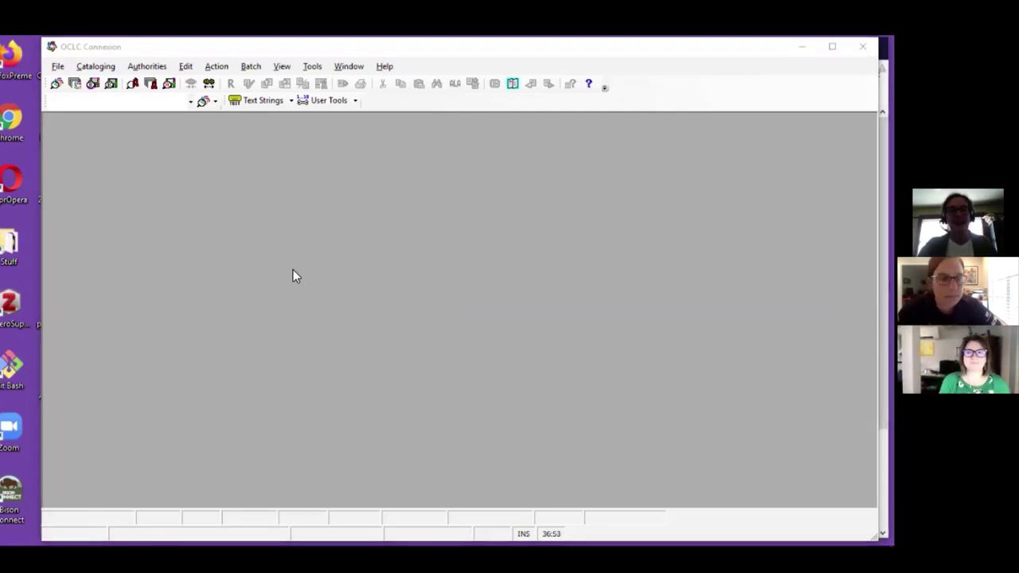
{"action": "left_click", "coordinate": [300, 419]}
{"action": "key", "text": "alt+Tab"}
{"action": "key", "text": "alt+Tab"}
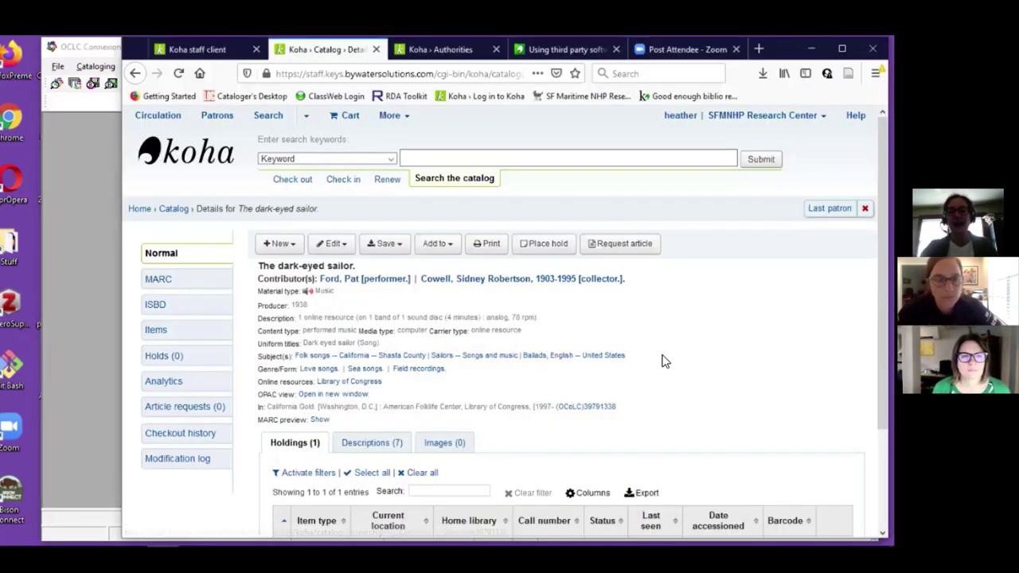
{"action": "scroll", "coordinate": [666, 360], "scroll_direction": "down", "scroll_amount": 2}
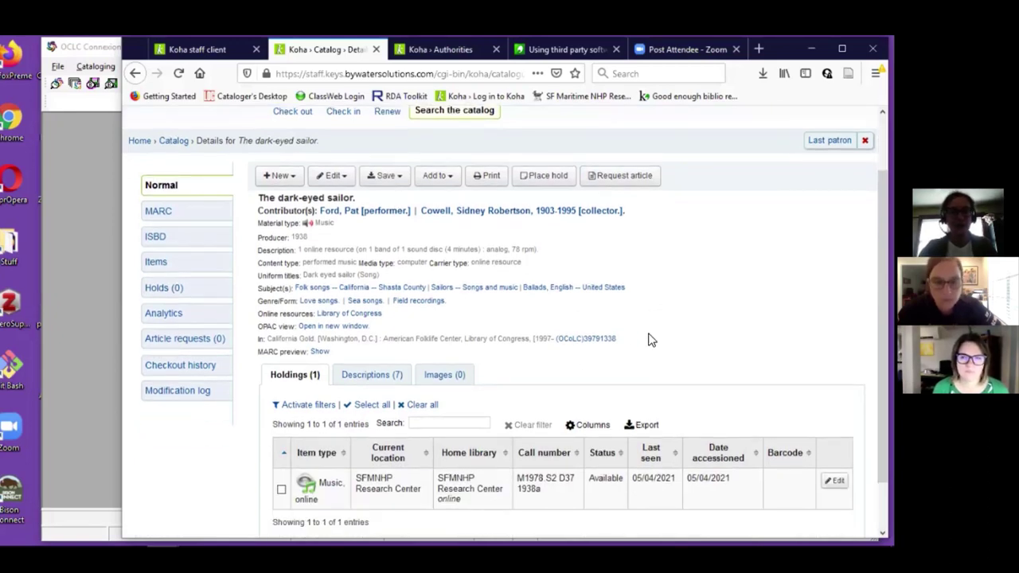
{"action": "left_click", "coordinate": [321, 352]}
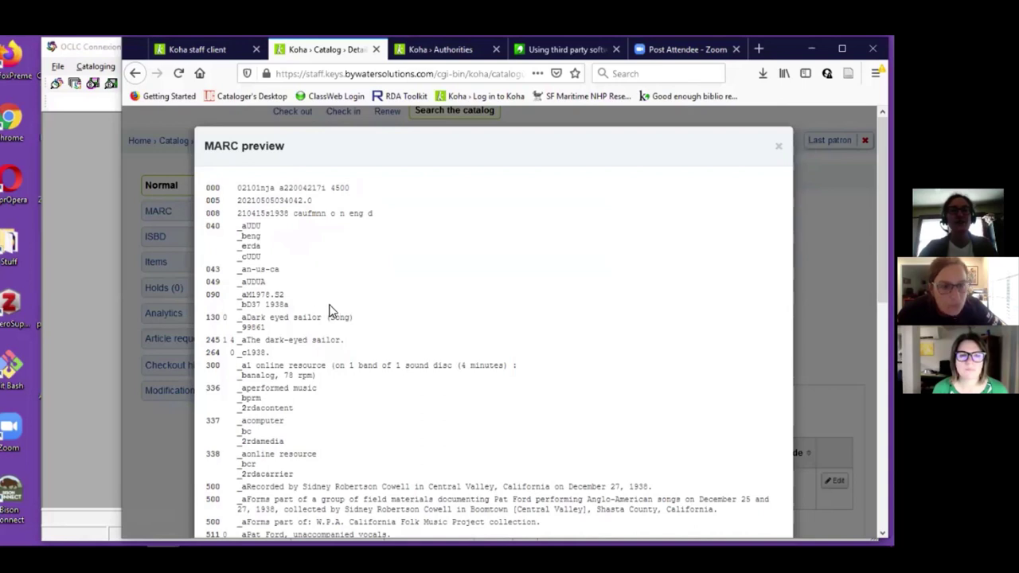
{"action": "scroll", "coordinate": [390, 325], "scroll_direction": "down", "scroll_amount": 1}
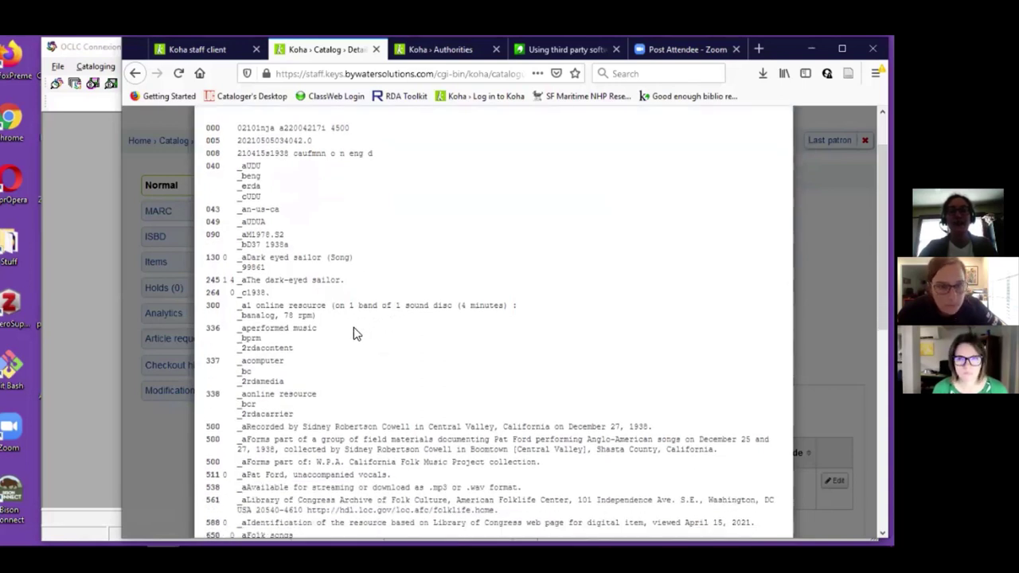
{"action": "scroll", "coordinate": [354, 333], "scroll_direction": "down", "scroll_amount": 1}
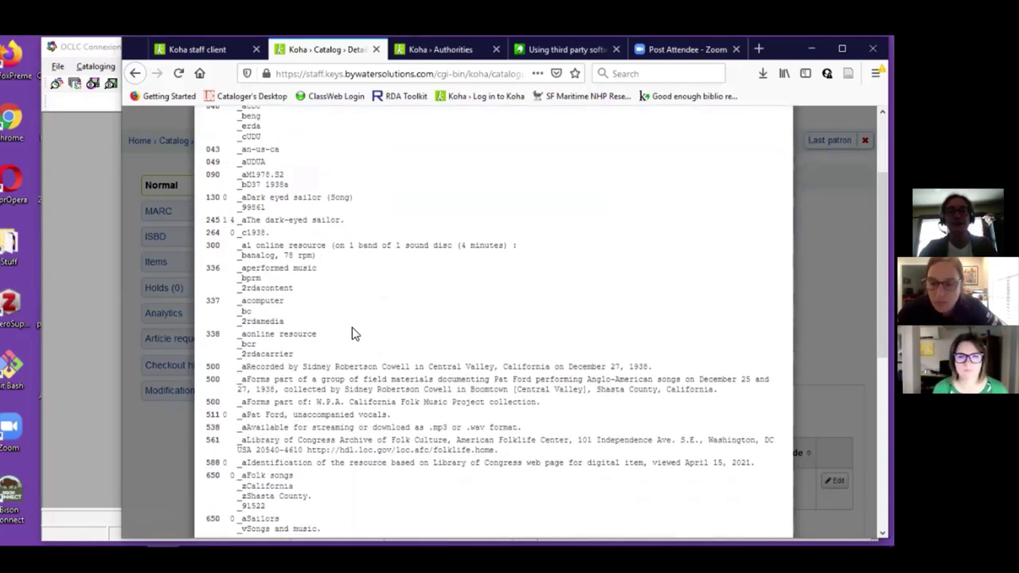
{"action": "scroll", "coordinate": [352, 330], "scroll_direction": "down", "scroll_amount": 1}
{"action": "scroll", "coordinate": [406, 448], "scroll_direction": "up", "scroll_amount": 3}
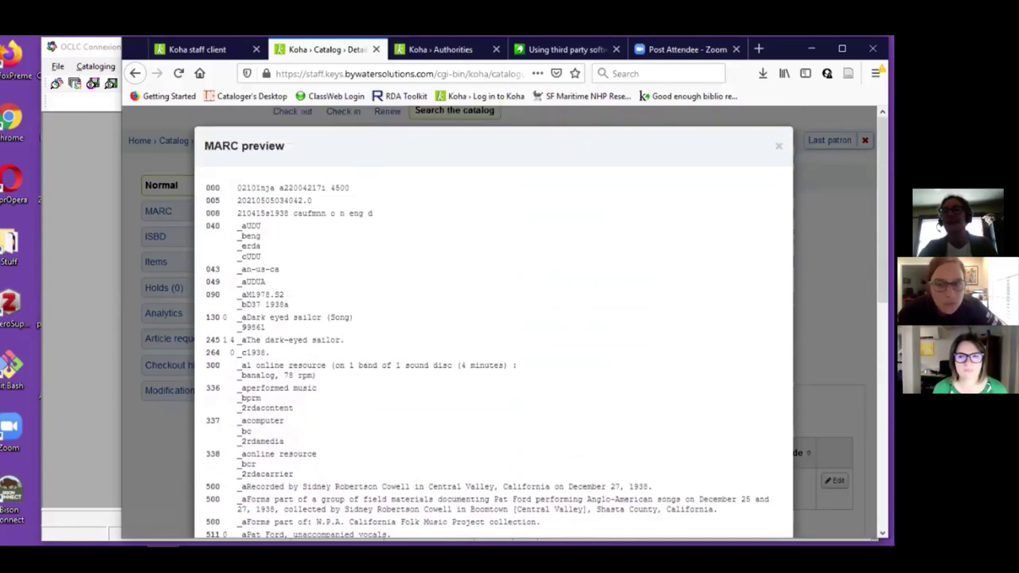
{"action": "key", "text": "Escape"}
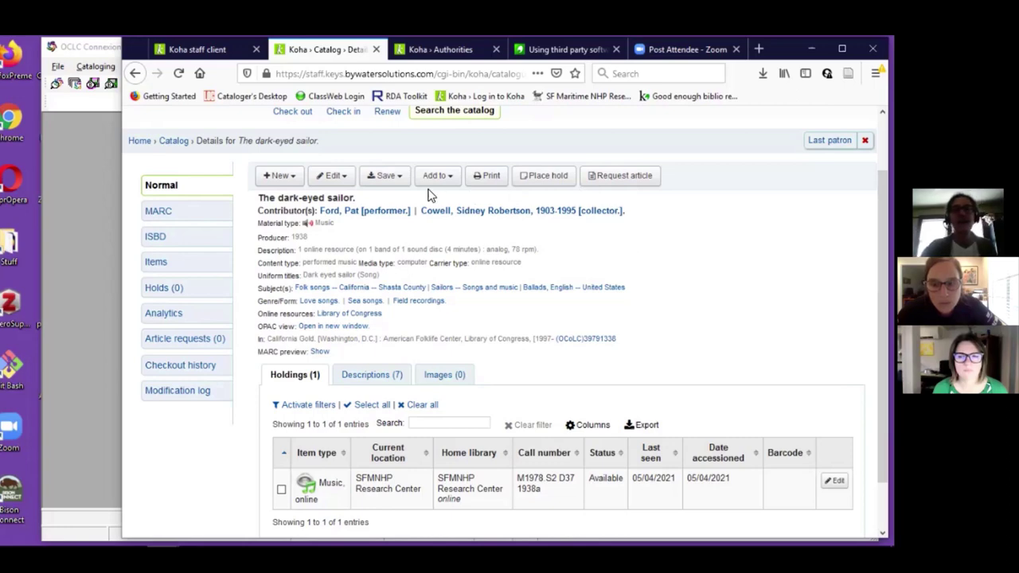
Step: Save the Koha record as a MARC (Unicode/UTF-8) file, bib-42094.utf8
{"action": "left_click", "coordinate": [392, 179]}
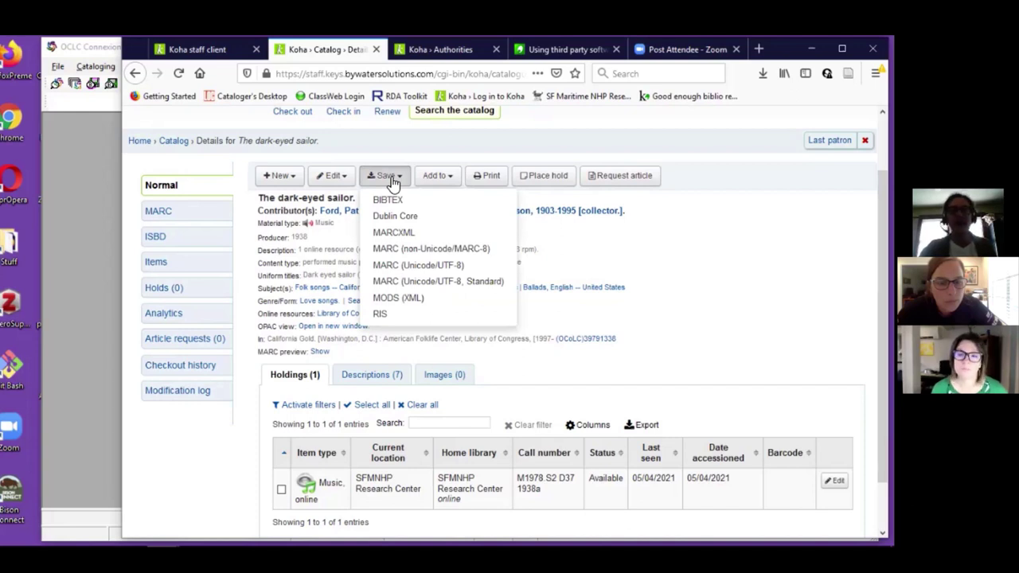
{"action": "left_click", "coordinate": [430, 270]}
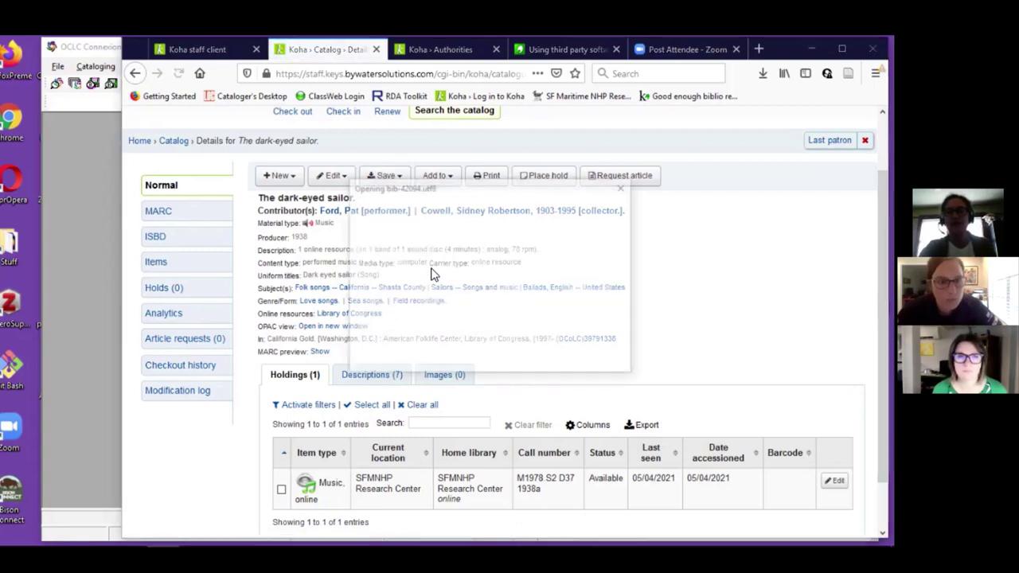
{"action": "left_click", "coordinate": [387, 316]}
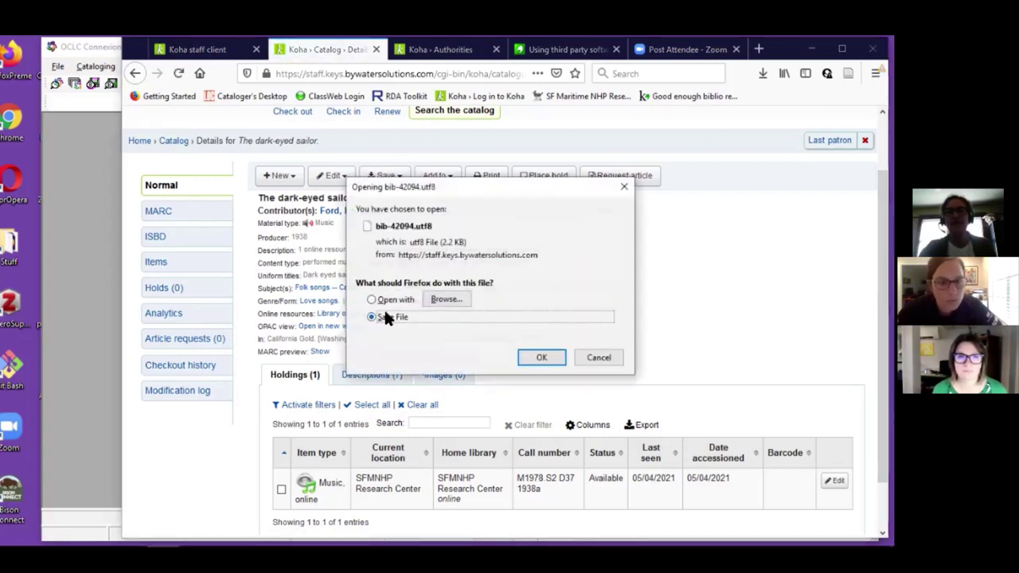
{"action": "left_click", "coordinate": [540, 358]}
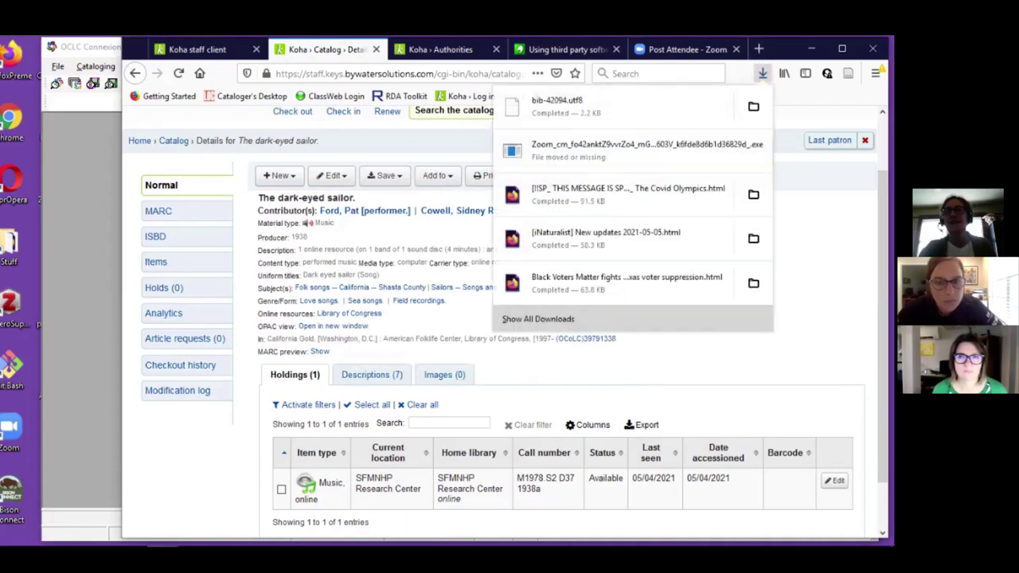
{"action": "left_click", "coordinate": [753, 106]}
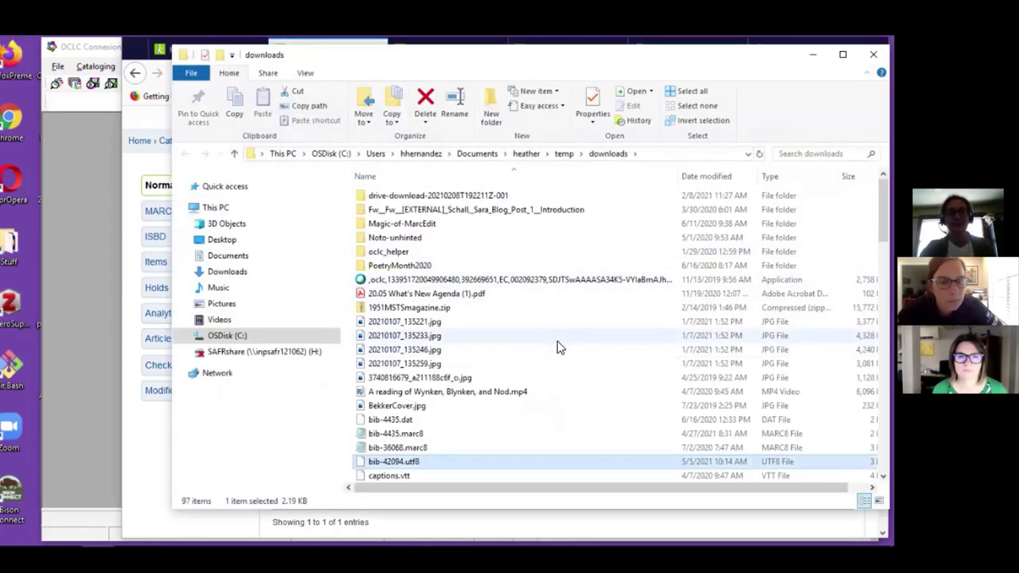
Step: Find bib-42094.utf8 in the downloads folder, then bring OCLC Connexion to the front
{"action": "scroll", "coordinate": [561, 349], "scroll_direction": "down", "scroll_amount": 4}
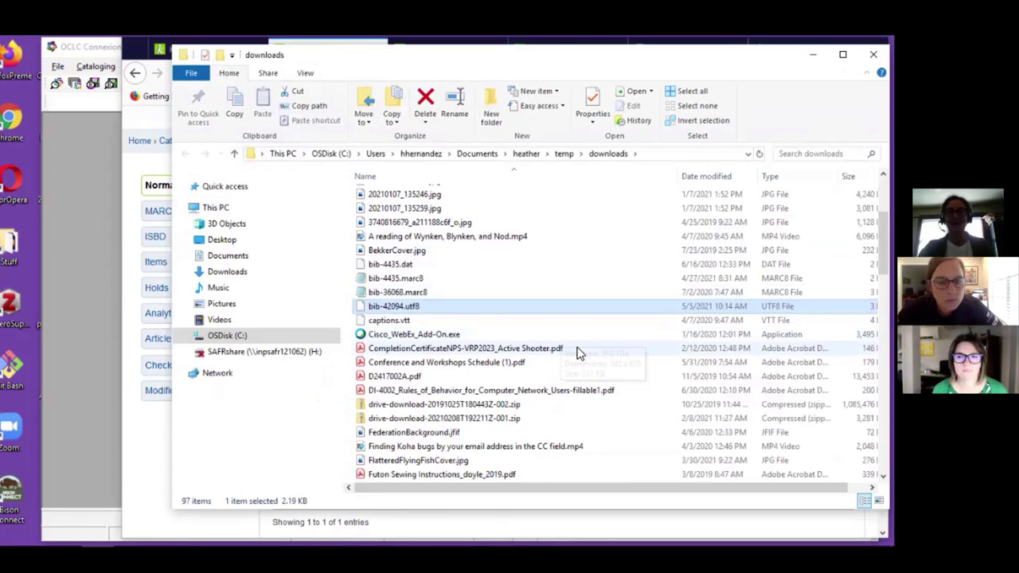
{"action": "left_click", "coordinate": [72, 253]}
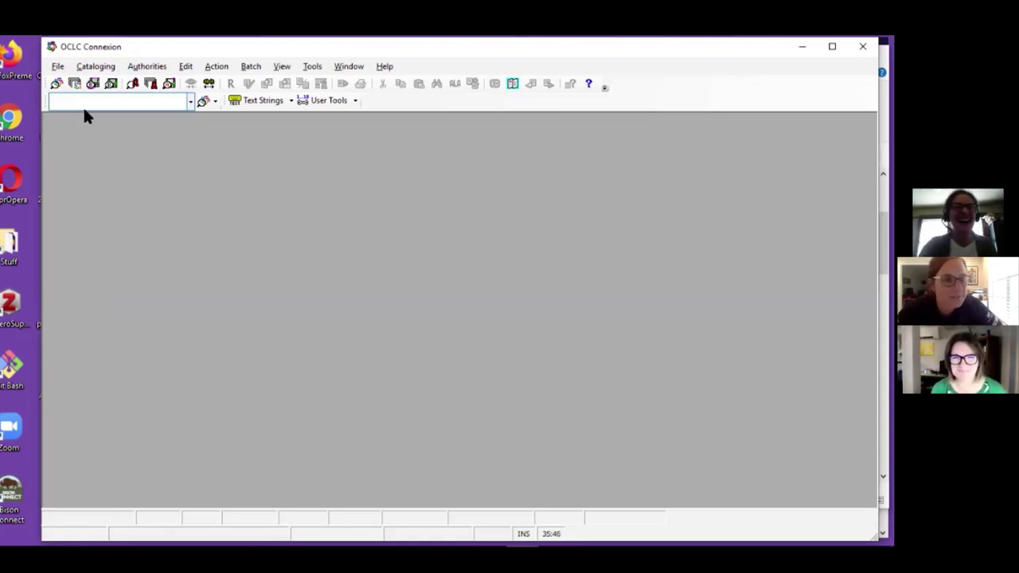
Step: Import bib-42094.utf8 as one record into the local bibliographic save file, deleting the source file
{"action": "left_click", "coordinate": [58, 67]}
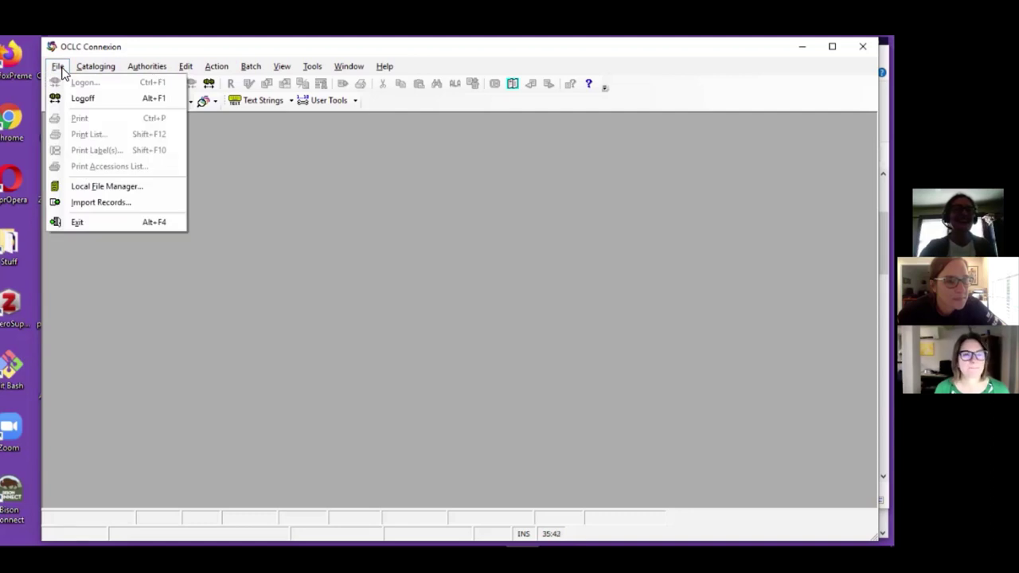
{"action": "left_click", "coordinate": [93, 204]}
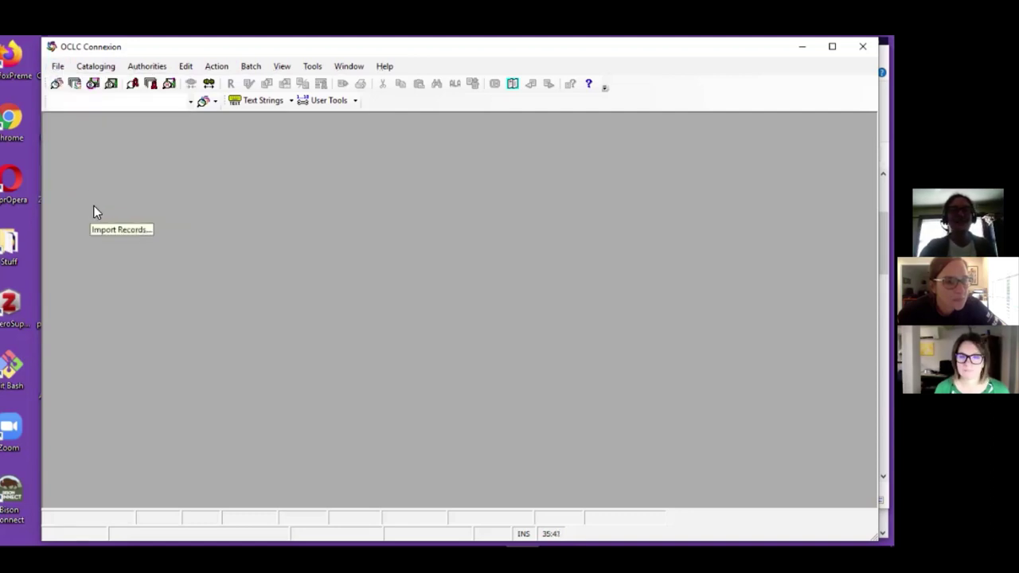
{"action": "left_click", "coordinate": [605, 238]}
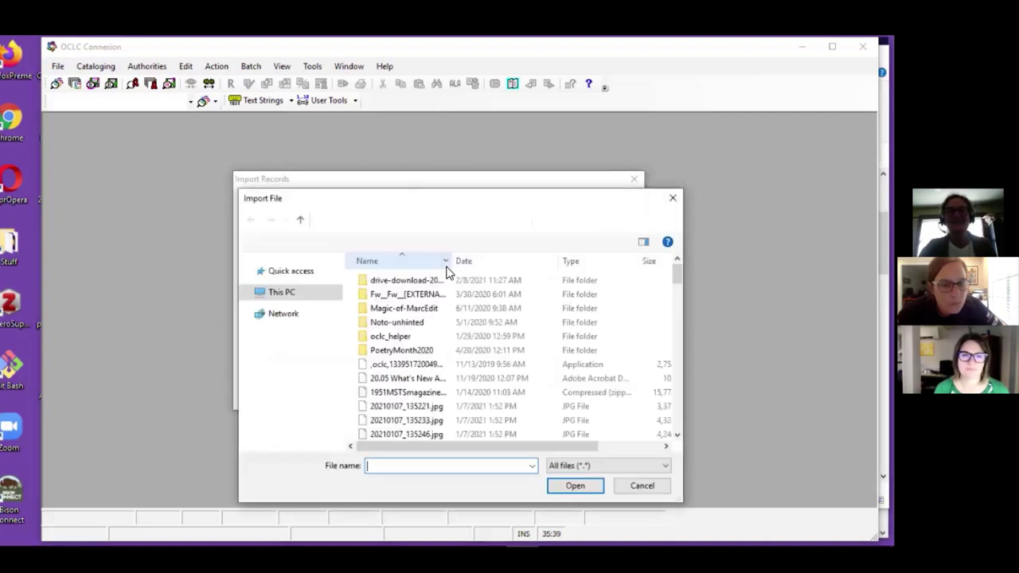
{"action": "scroll", "coordinate": [440, 326], "scroll_direction": "down", "scroll_amount": 2}
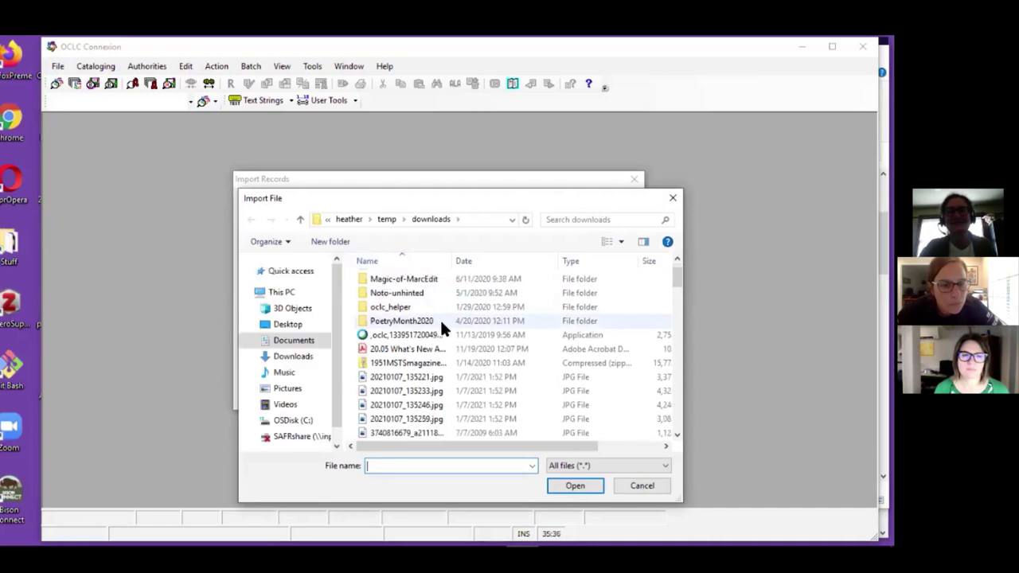
{"action": "scroll", "coordinate": [442, 326], "scroll_direction": "down", "scroll_amount": 2}
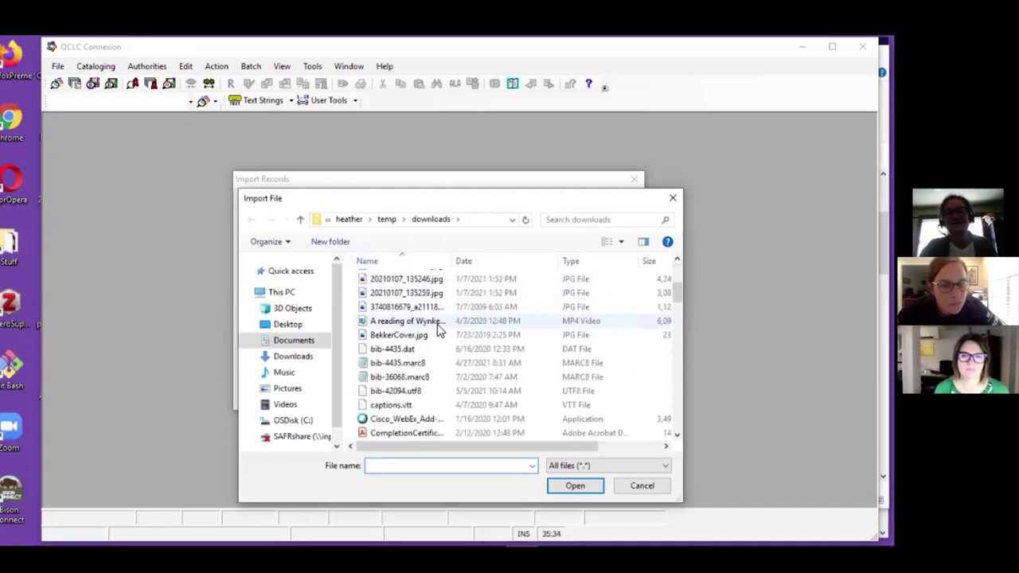
{"action": "left_click", "coordinate": [403, 393]}
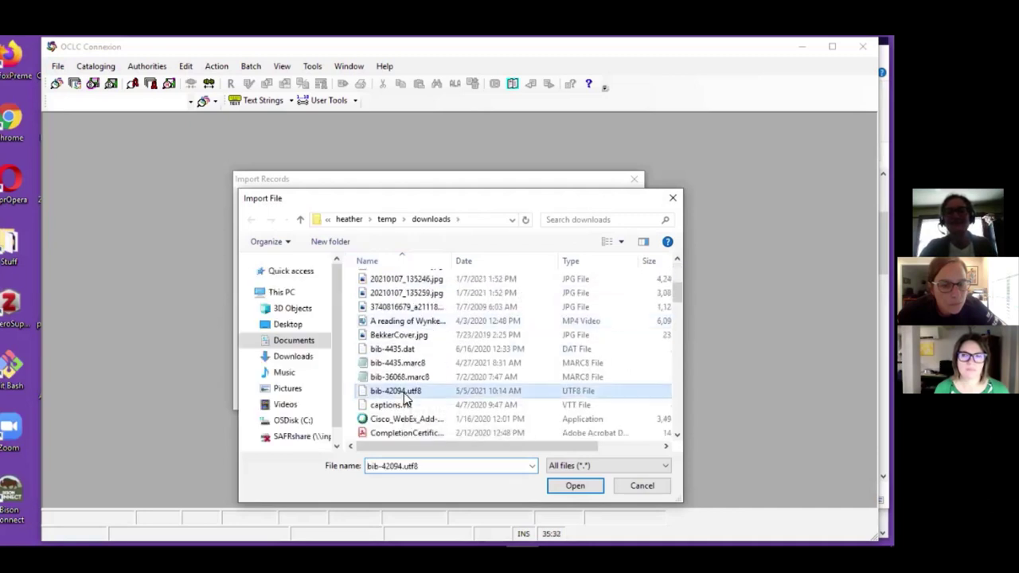
{"action": "left_click", "coordinate": [573, 487]}
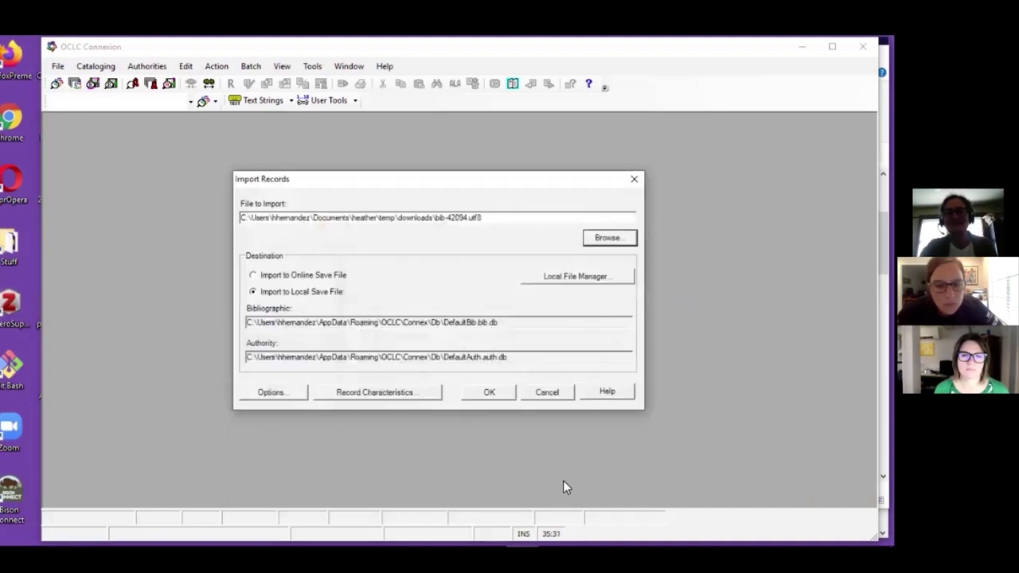
{"action": "left_click", "coordinate": [490, 393]}
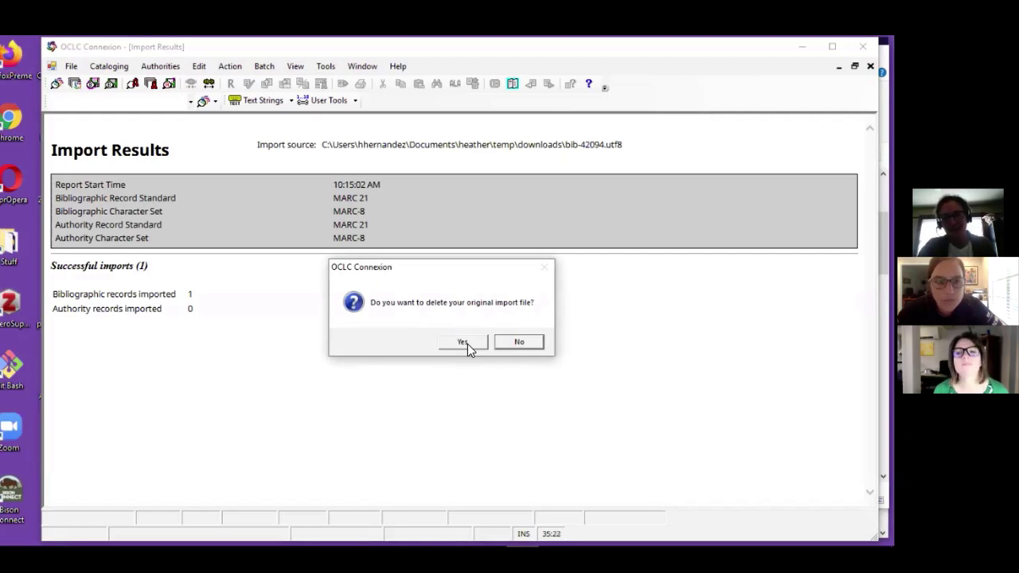
{"action": "left_click", "coordinate": [462, 343]}
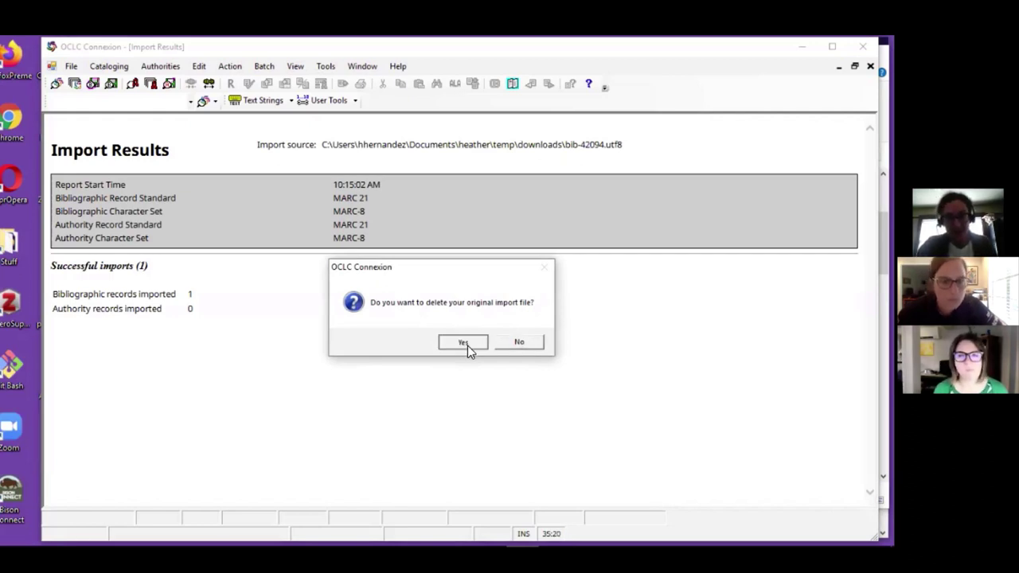
{"action": "left_click", "coordinate": [870, 66]}
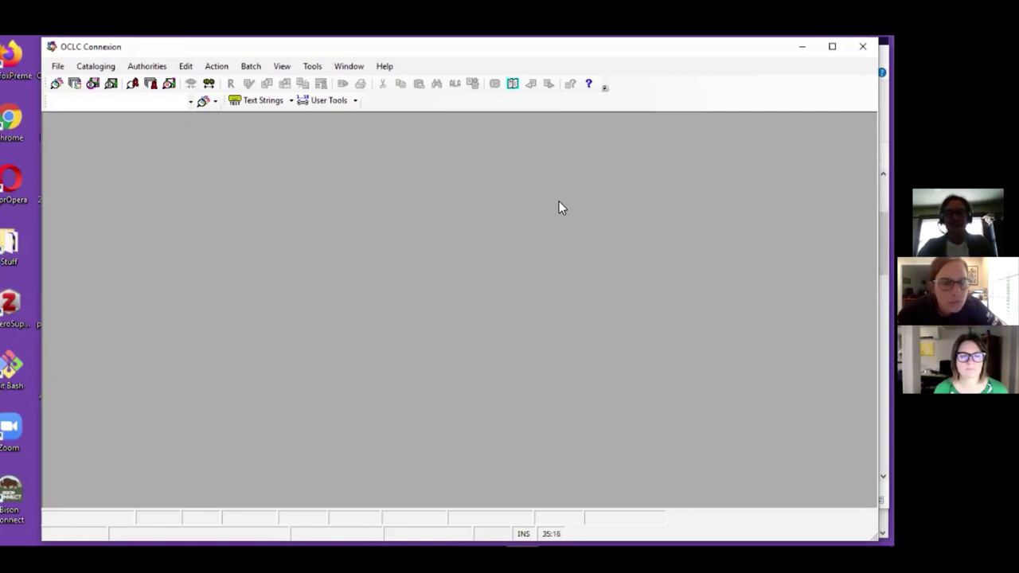
Step: Open the imported Dark-eyed sailor record from the local bibliographic save file
{"action": "key", "text": "F4"}
{"action": "key", "text": "Return"}
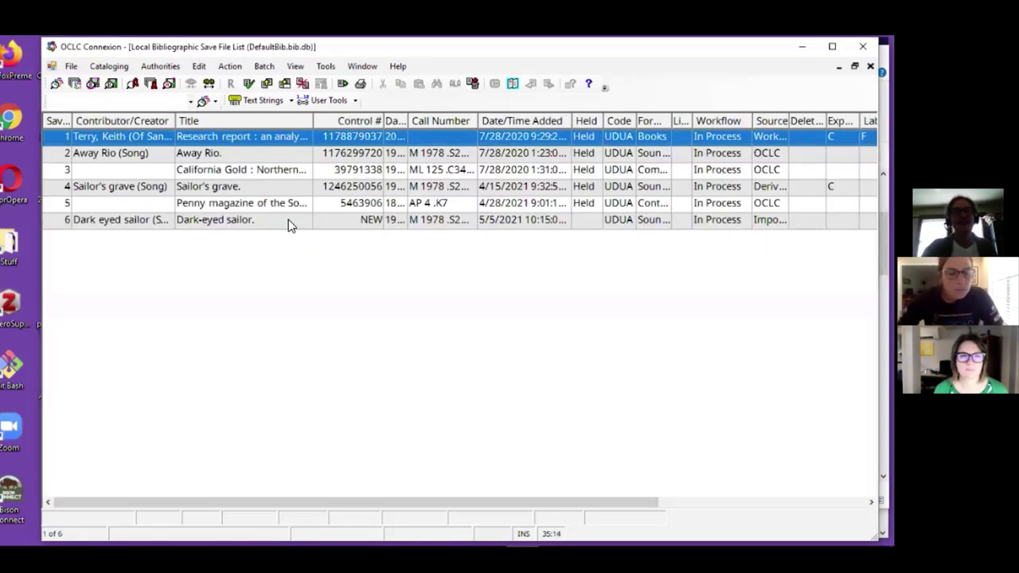
{"action": "double_click", "coordinate": [290, 224]}
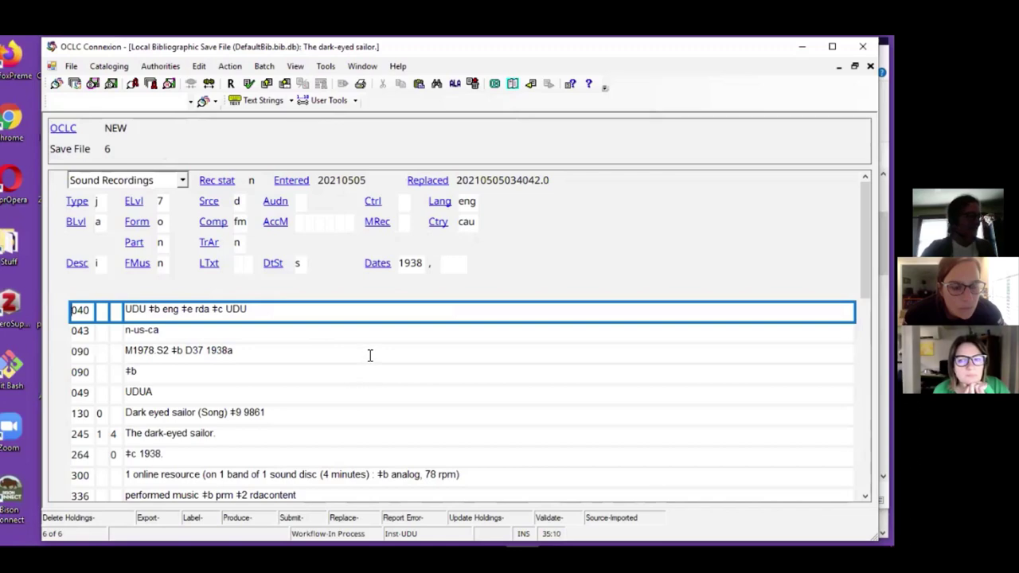
Step: Review the invalid subfields flagged in fields 130 through 999, then close the validation results
{"action": "scroll", "coordinate": [367, 353], "scroll_direction": "down", "scroll_amount": 2}
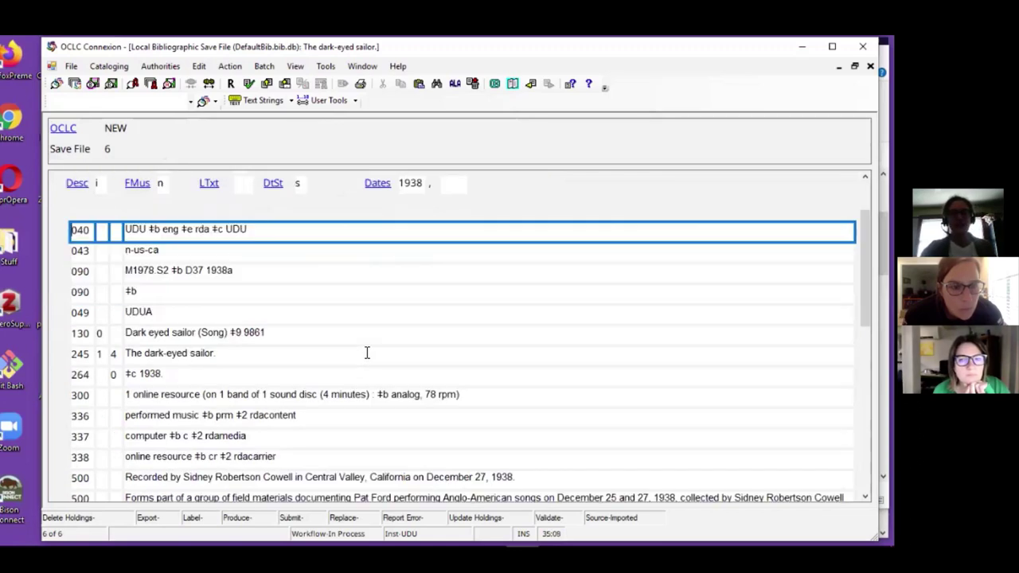
{"action": "scroll", "coordinate": [367, 353], "scroll_direction": "up", "scroll_amount": 2}
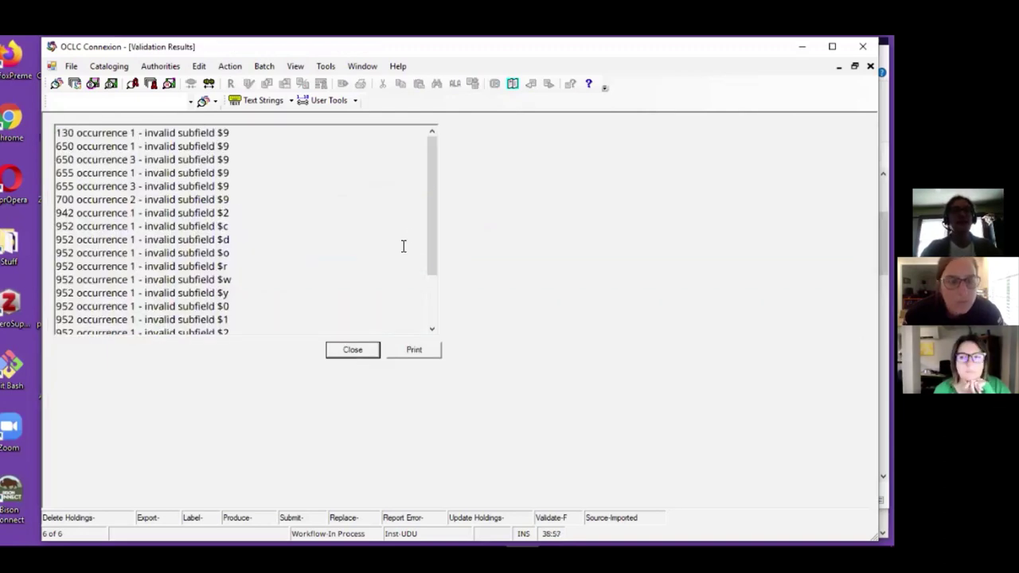
{"action": "left_click_drag", "start_coordinate": [431, 204], "coordinate": [428, 262]}
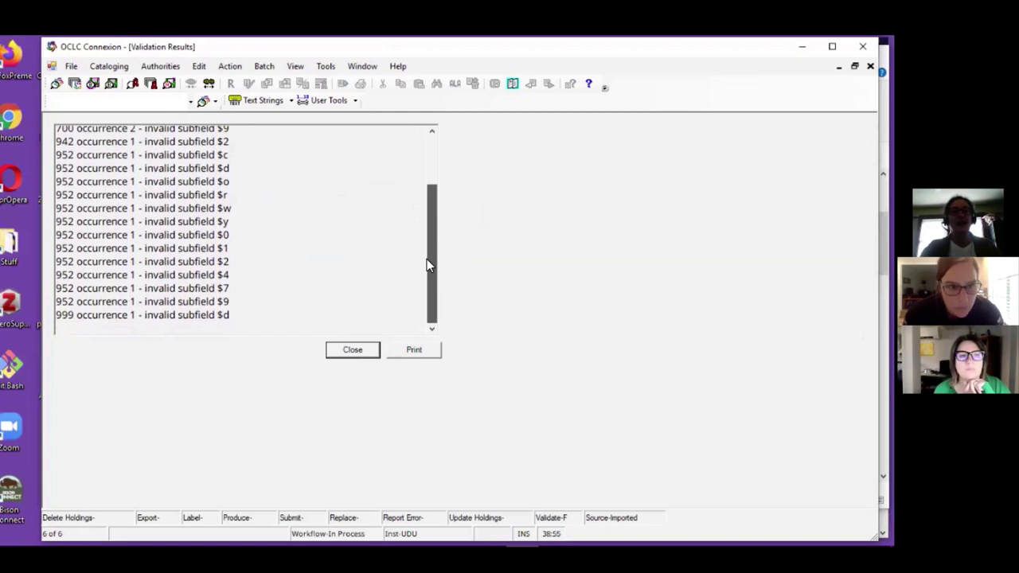
{"action": "left_click", "coordinate": [351, 351]}
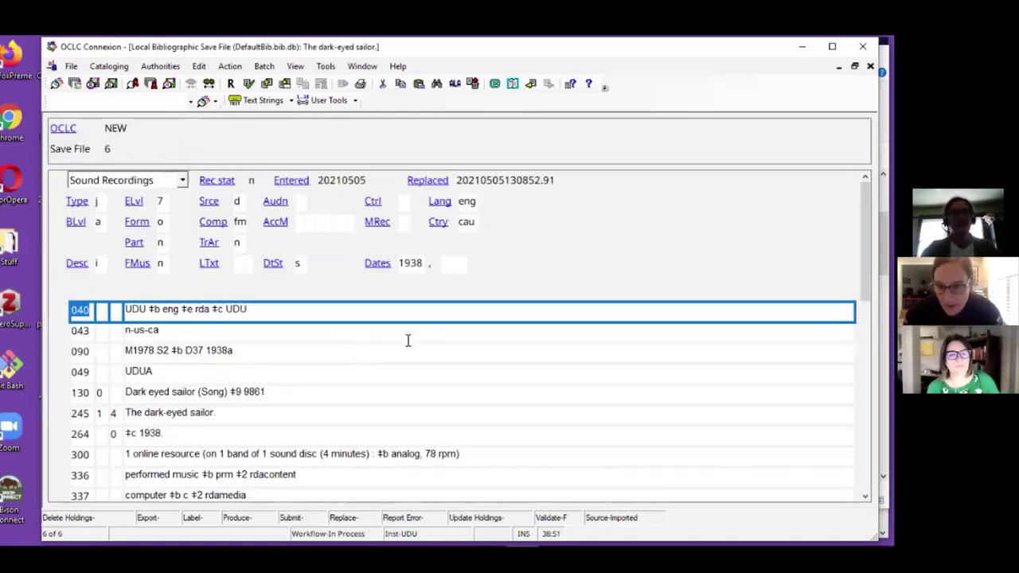
Step: Delete the local 952 and 999 fields from the record
{"action": "scroll", "coordinate": [408, 340], "scroll_direction": "down", "scroll_amount": 3}
{"action": "scroll", "coordinate": [343, 334], "scroll_direction": "down", "scroll_amount": 10}
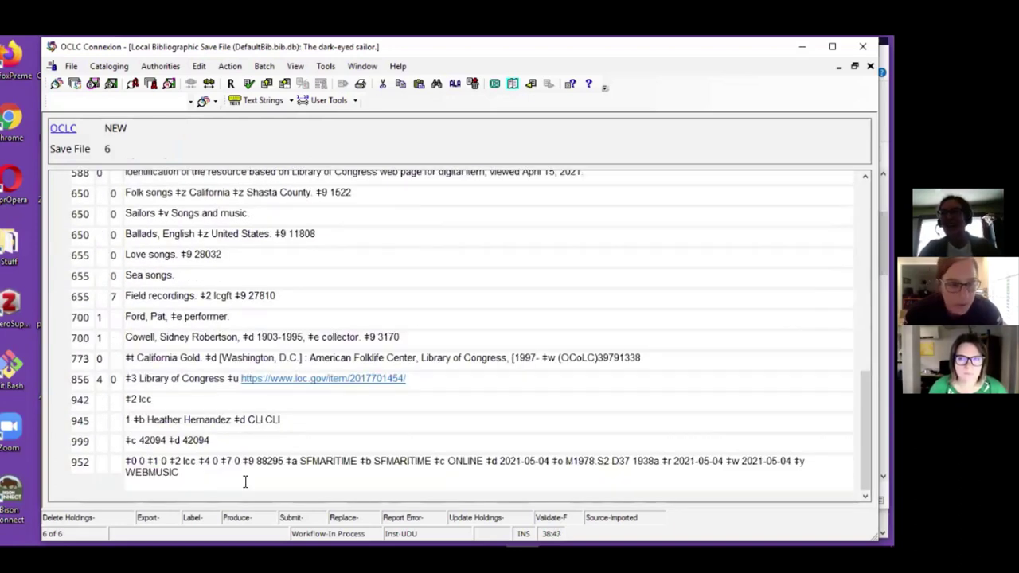
{"action": "left_click", "coordinate": [200, 464]}
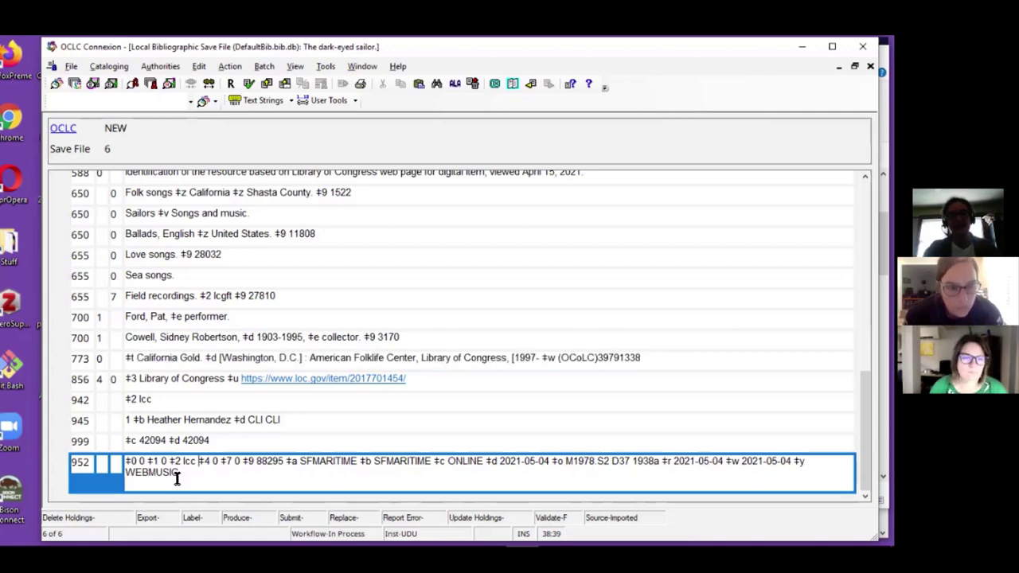
{"action": "key", "text": "ctrl+d"}
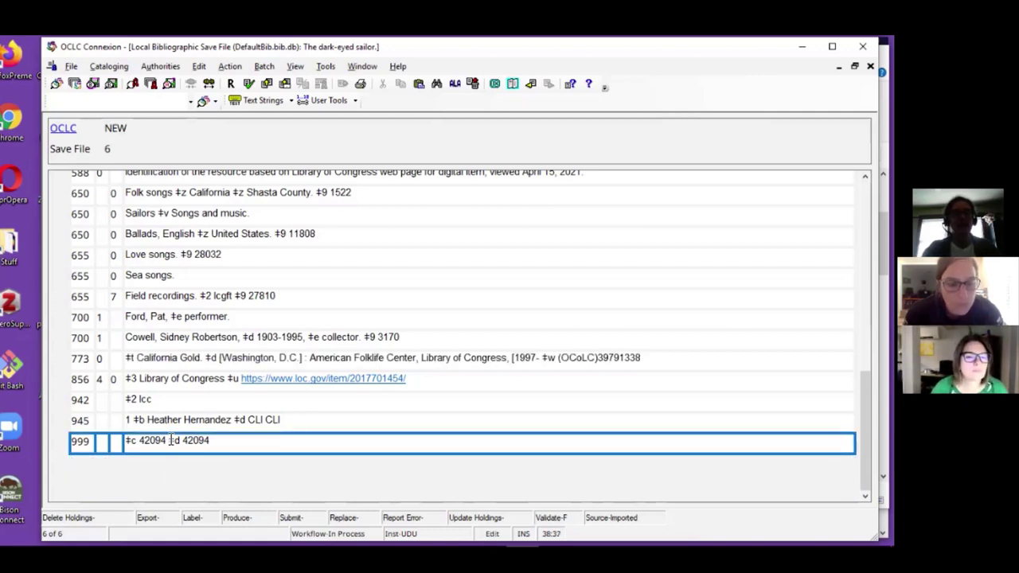
{"action": "left_click_drag", "start_coordinate": [168, 443], "coordinate": [135, 442]}
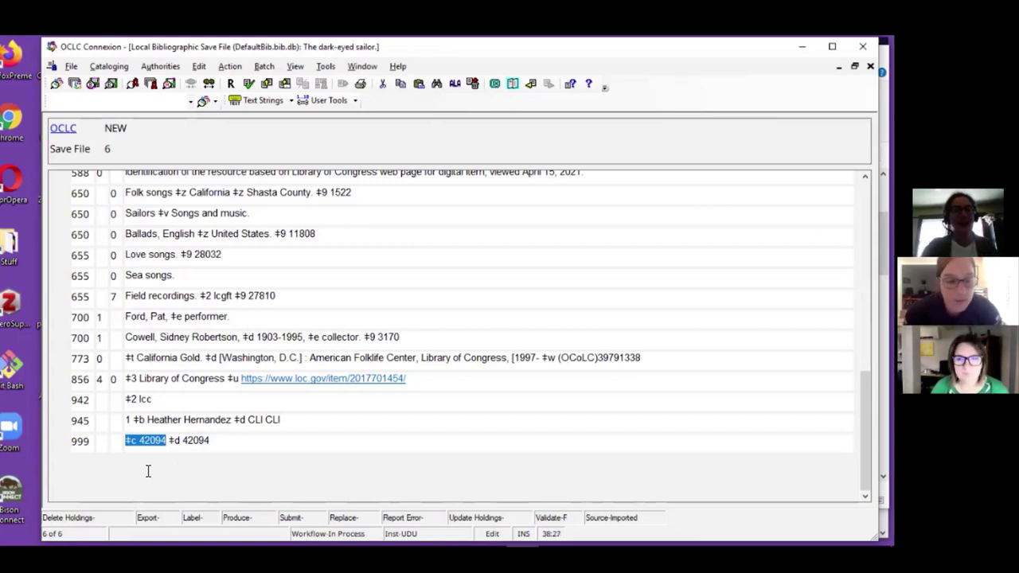
{"action": "key", "text": "ctrl+d"}
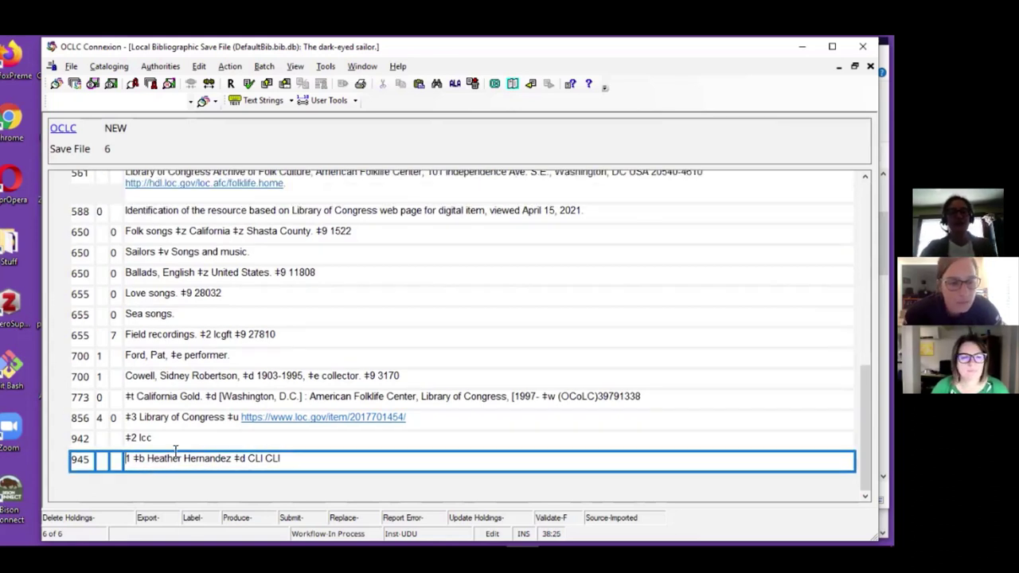
Step: Remove the ‡9 subfields 3170, 27810, 28032 and 11808 from the 700 collector and subject headings
{"action": "left_click", "coordinate": [363, 375]}
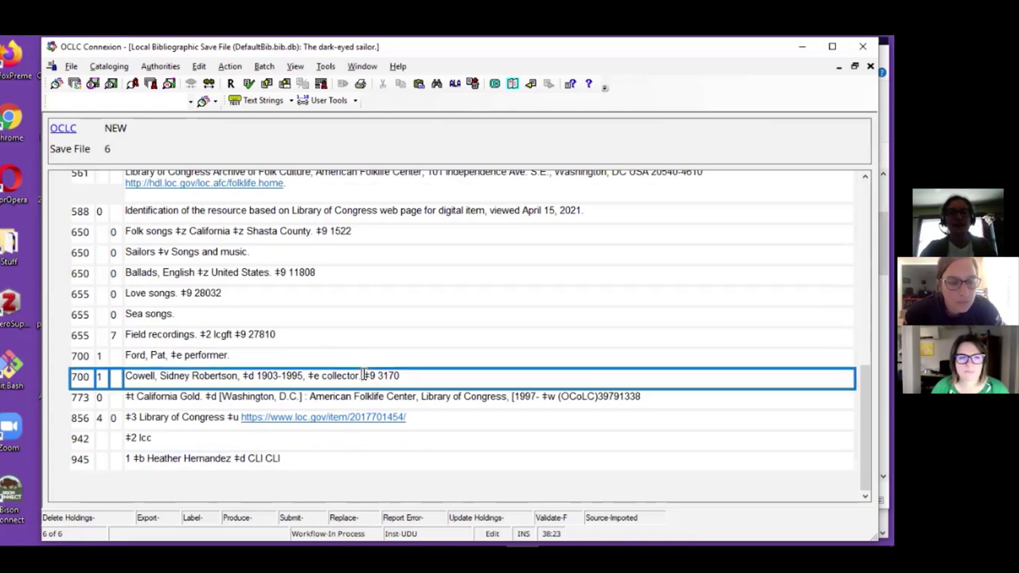
{"action": "left_click_drag", "start_coordinate": [363, 375], "coordinate": [408, 373]}
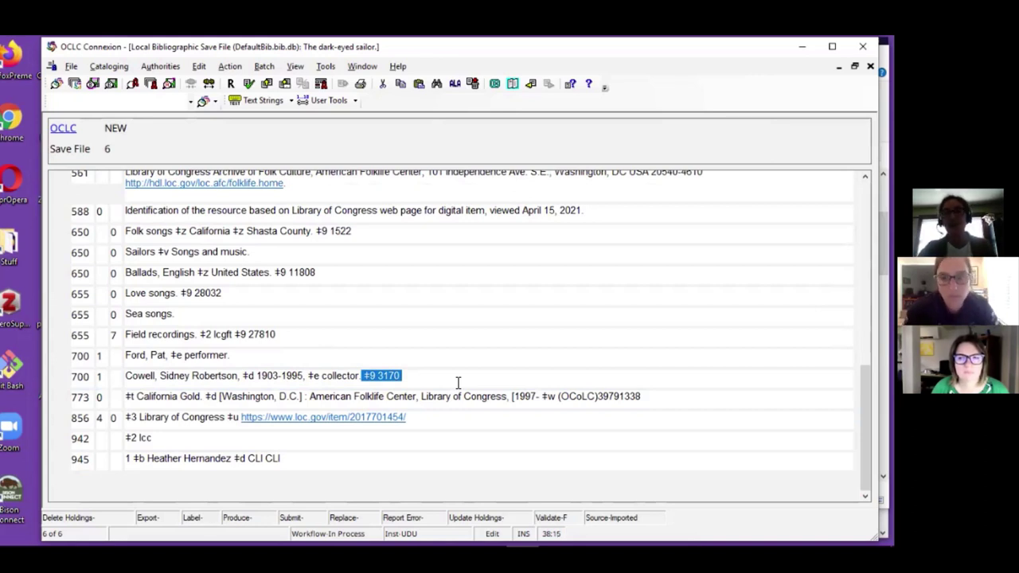
{"action": "key", "text": "Delete"}
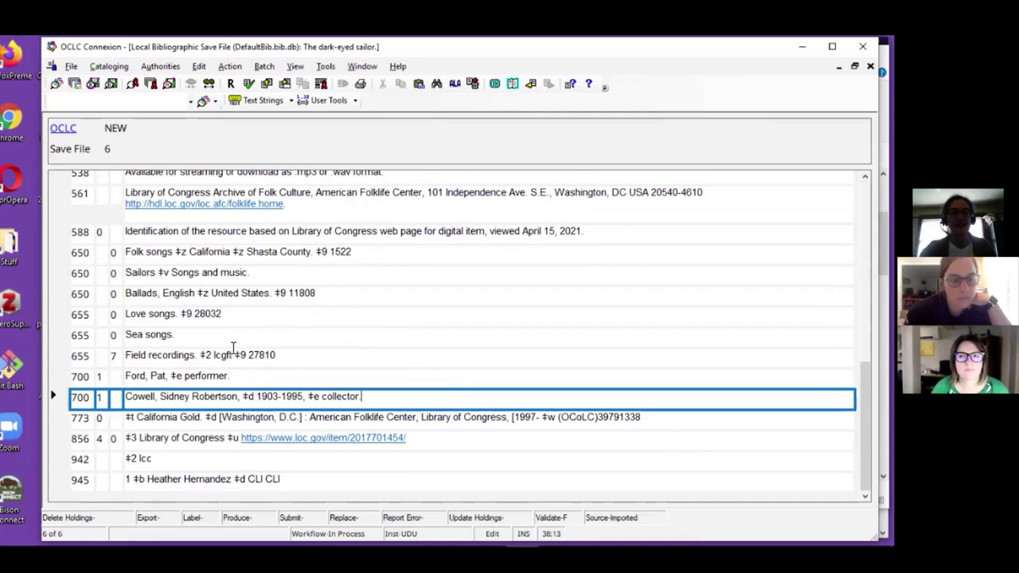
{"action": "left_click_drag", "start_coordinate": [235, 354], "coordinate": [316, 353]}
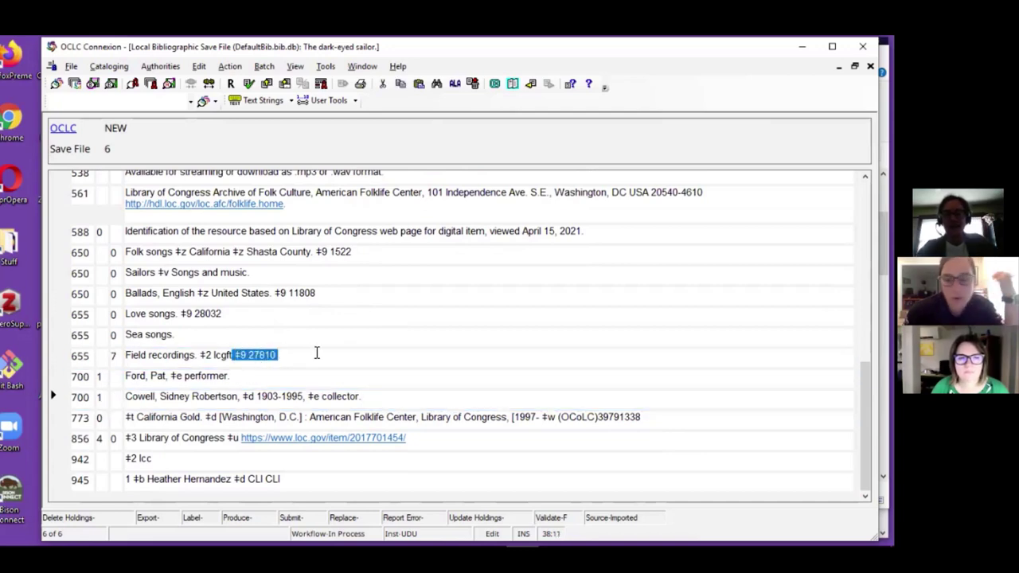
{"action": "key", "text": "Delete"}
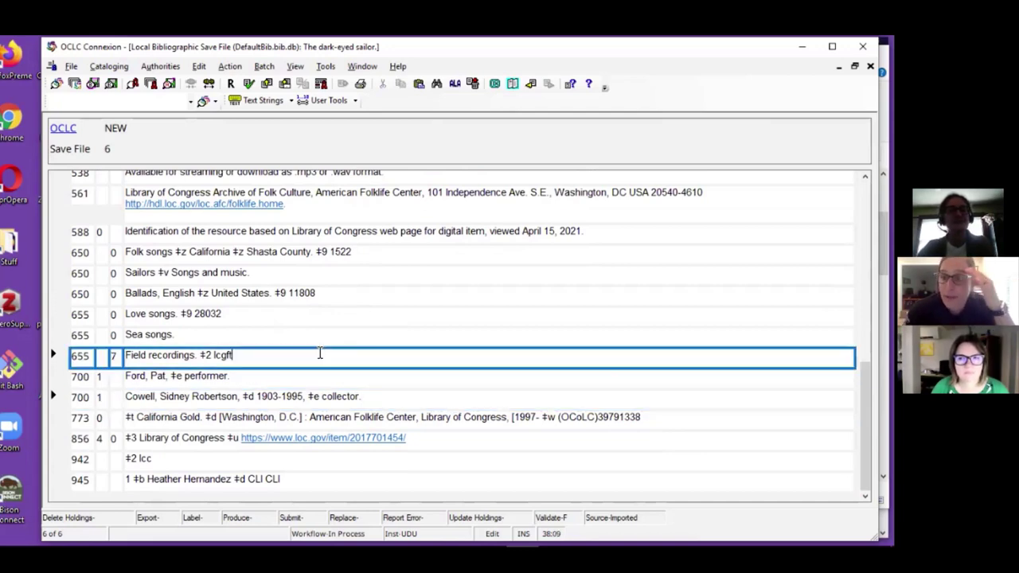
{"action": "left_click_drag", "start_coordinate": [178, 313], "coordinate": [316, 293]}
{"action": "key", "text": "Delete"}
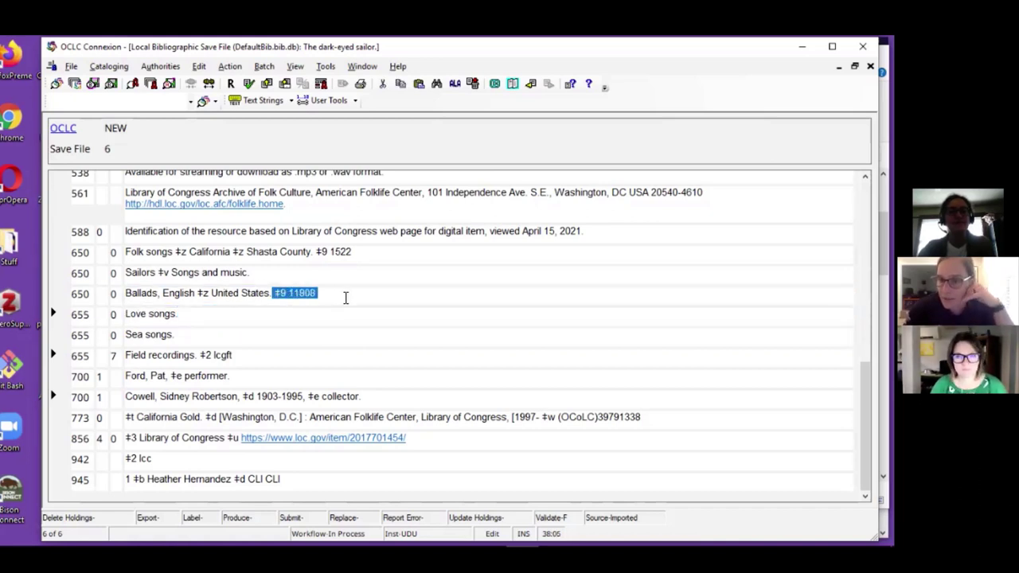
{"action": "key", "text": "Delete"}
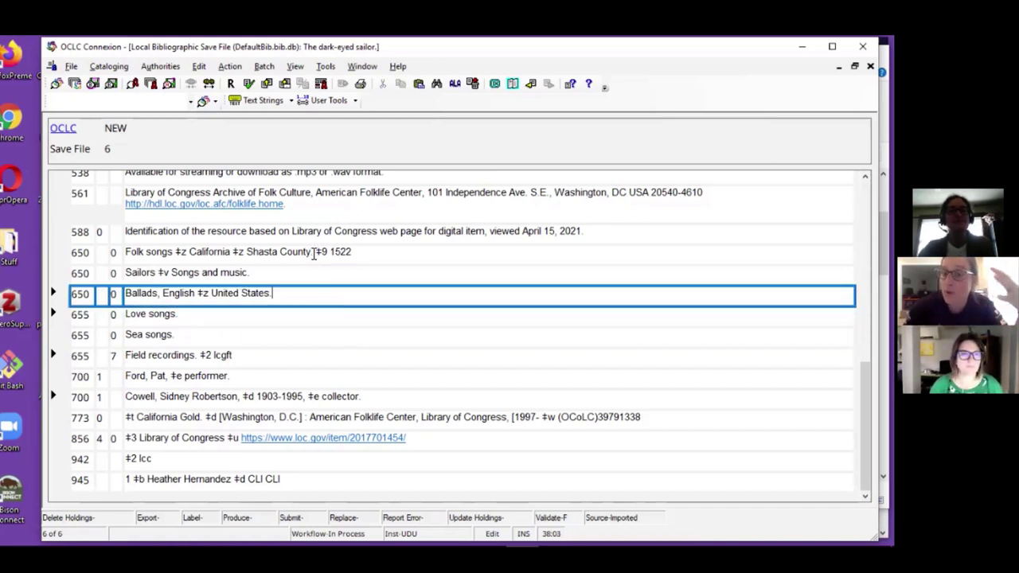
Step: Remove ‡9 1522 from the Folk songs heading and ‡9 9861 from the 130 title
{"action": "left_click_drag", "start_coordinate": [314, 253], "coordinate": [403, 253]}
{"action": "key", "text": "Delete"}
{"action": "scroll", "coordinate": [395, 312], "scroll_direction": "up", "scroll_amount": 3}
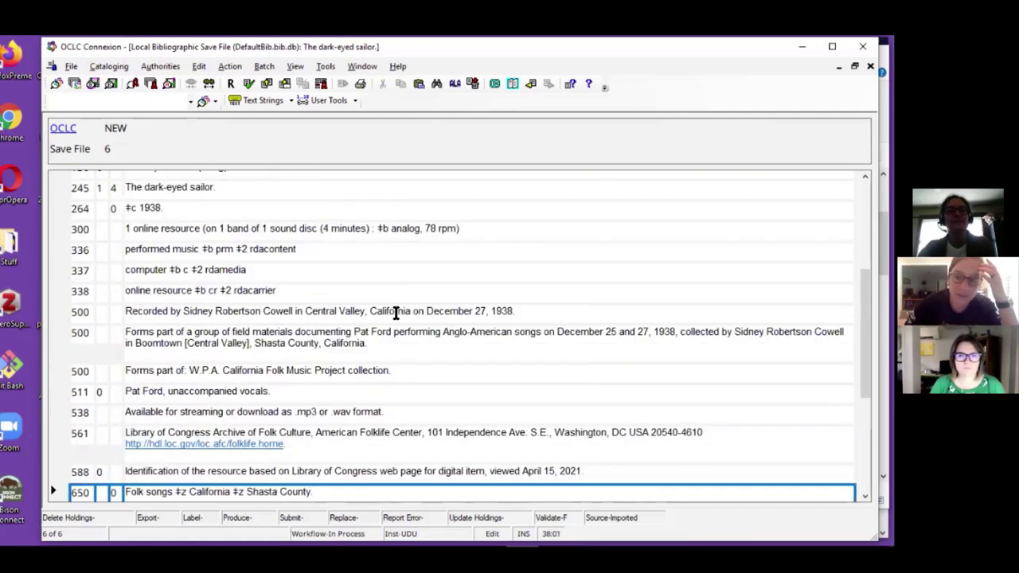
{"action": "scroll", "coordinate": [396, 312], "scroll_direction": "up", "scroll_amount": 3}
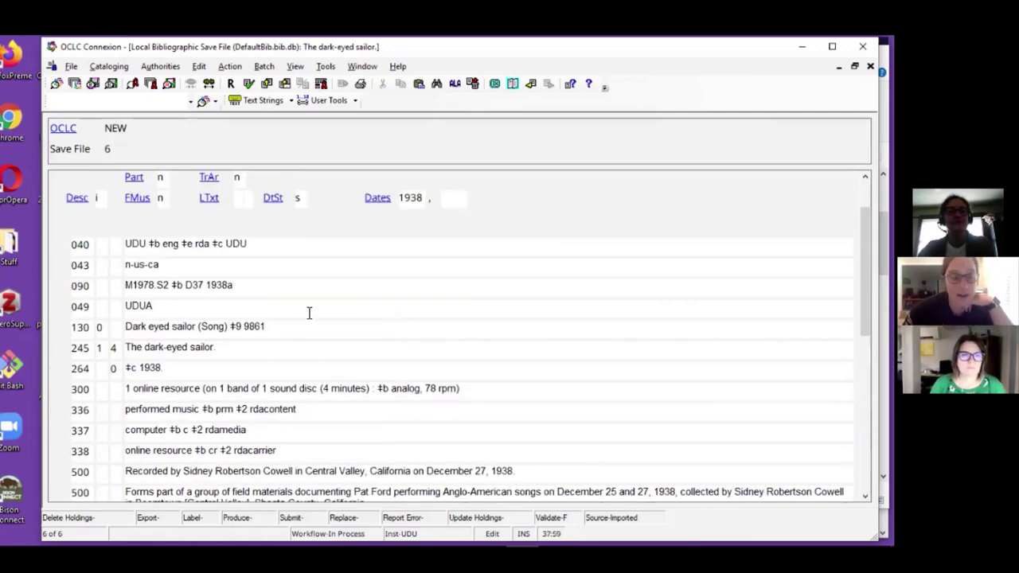
{"action": "left_click_drag", "start_coordinate": [231, 326], "coordinate": [286, 326]}
{"action": "key", "text": "Delete"}
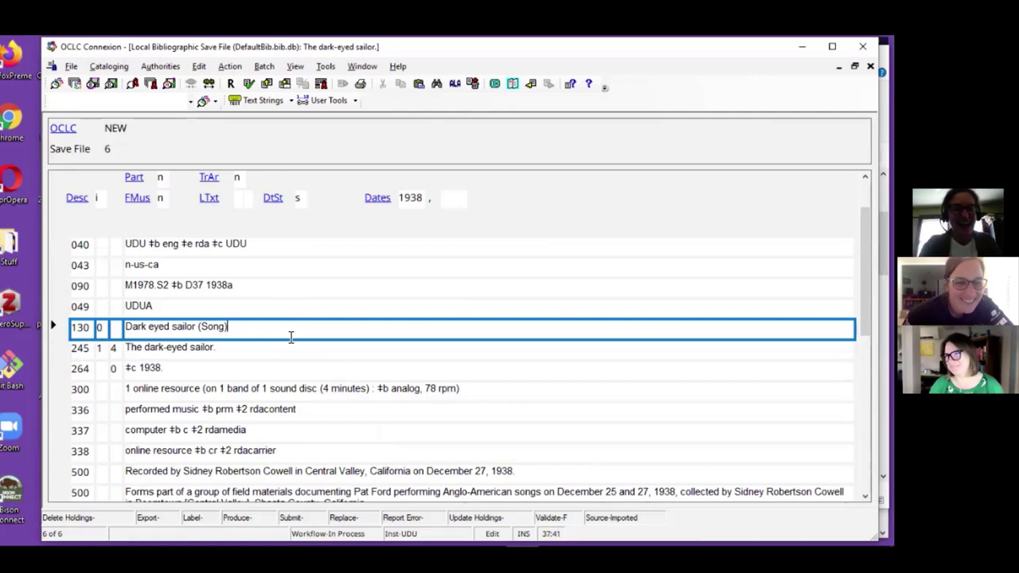
Step: Revalidate the record and delete the last flagged field, 942 ‡2 lcc
{"action": "key", "text": "shift+F11"}
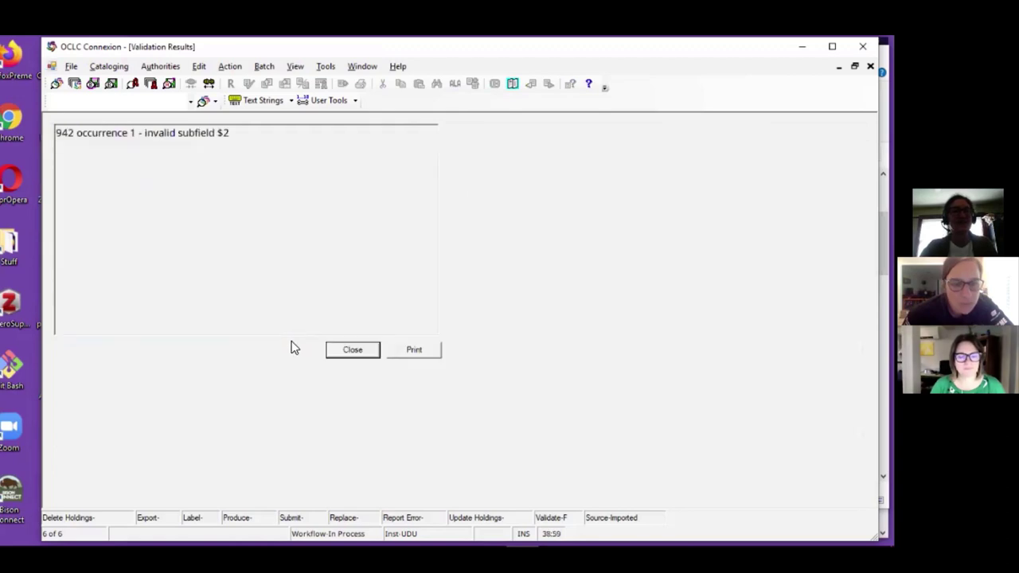
{"action": "left_click", "coordinate": [333, 353]}
{"action": "scroll", "coordinate": [223, 346], "scroll_direction": "down", "scroll_amount": 10}
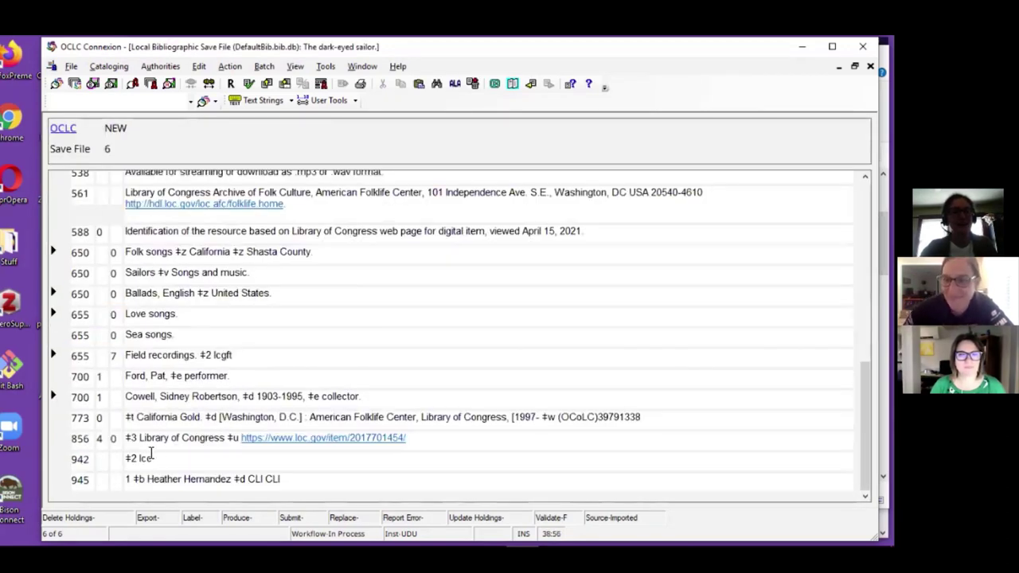
{"action": "left_click", "coordinate": [172, 458]}
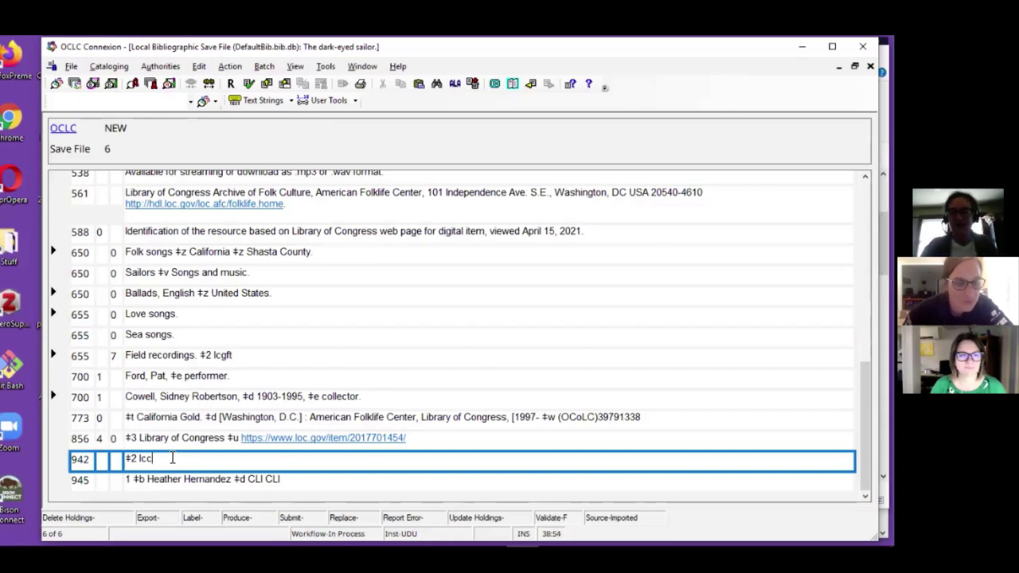
{"action": "key", "text": "ctrl+d"}
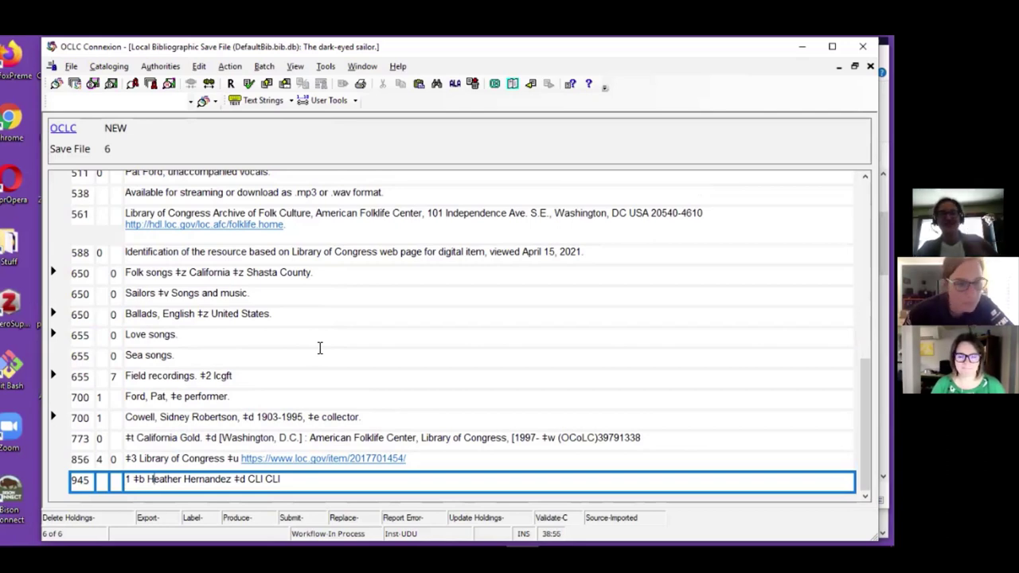
{"action": "key", "text": "ctrl+Home"}
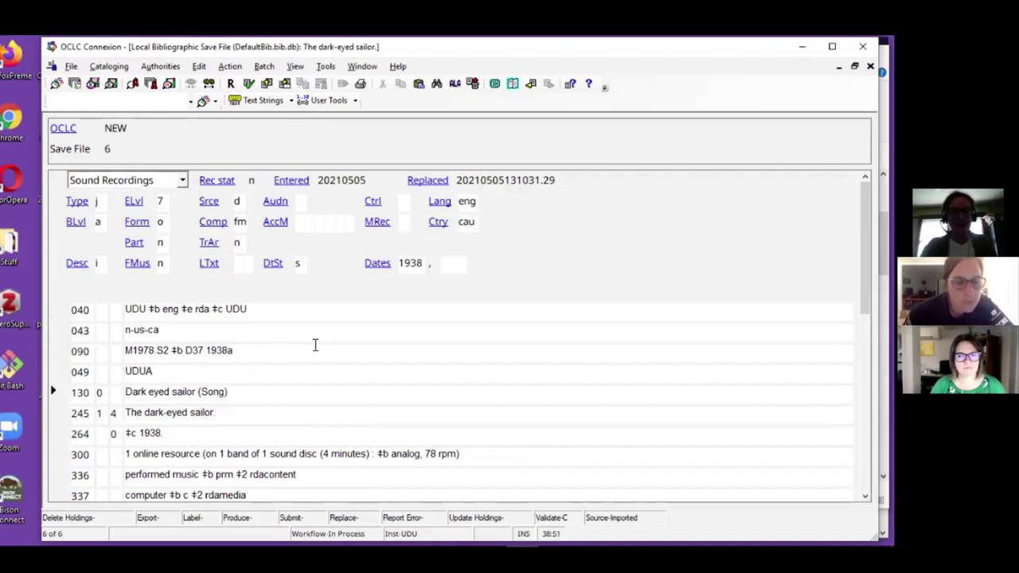
Step: Add a closing 999 field reading ‡c 42094 after the 945 field
{"action": "key", "text": "ctrl+End"}
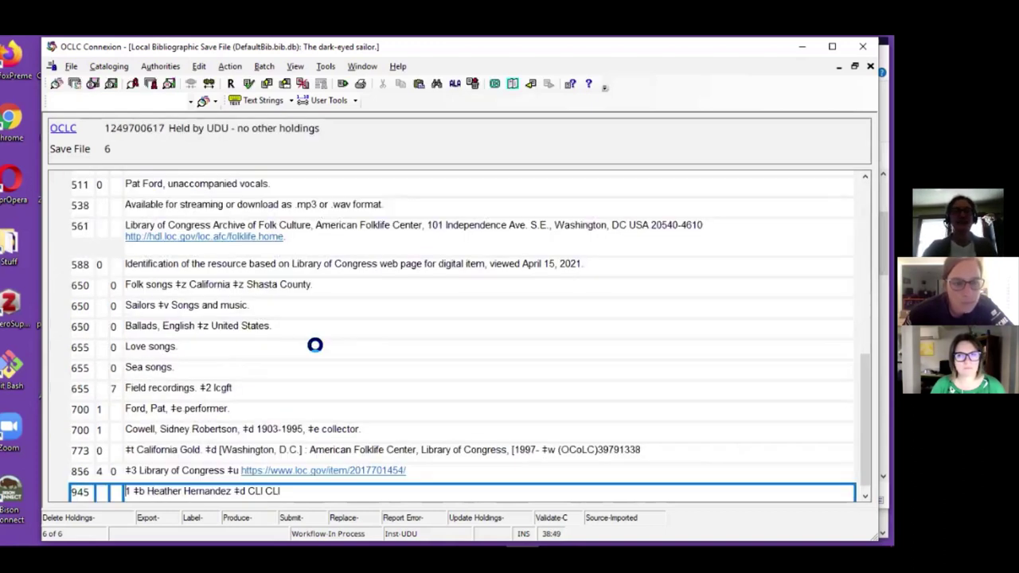
{"action": "key", "text": "ctrl+Home"}
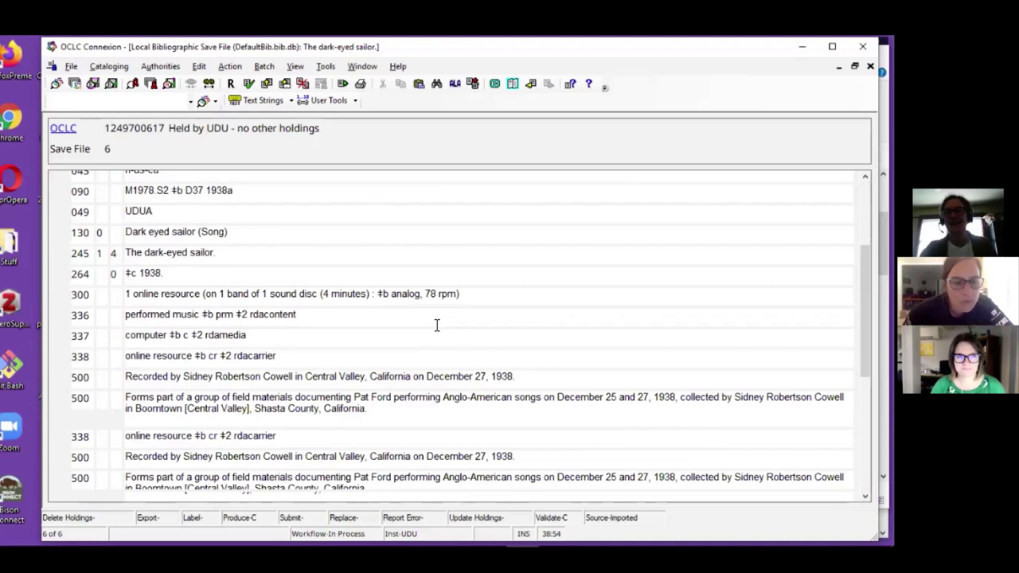
{"action": "key", "text": "ctrl+End"}
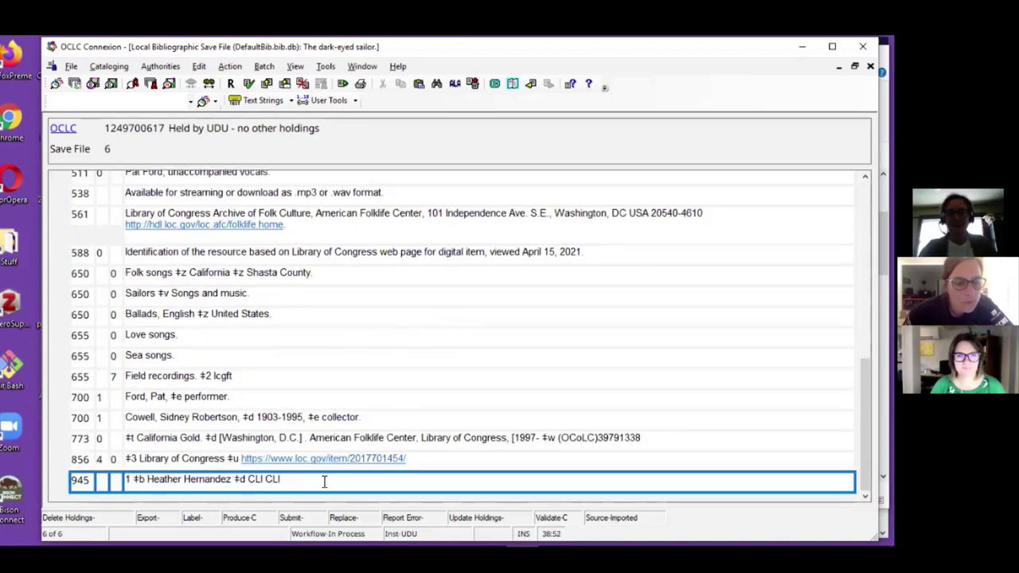
{"action": "key", "text": "Return"}
{"action": "type", "text": "999"}
{"action": "key", "text": "Tab"}
{"action": "key", "text": "Tab"}
{"action": "key", "text": "Tab"}
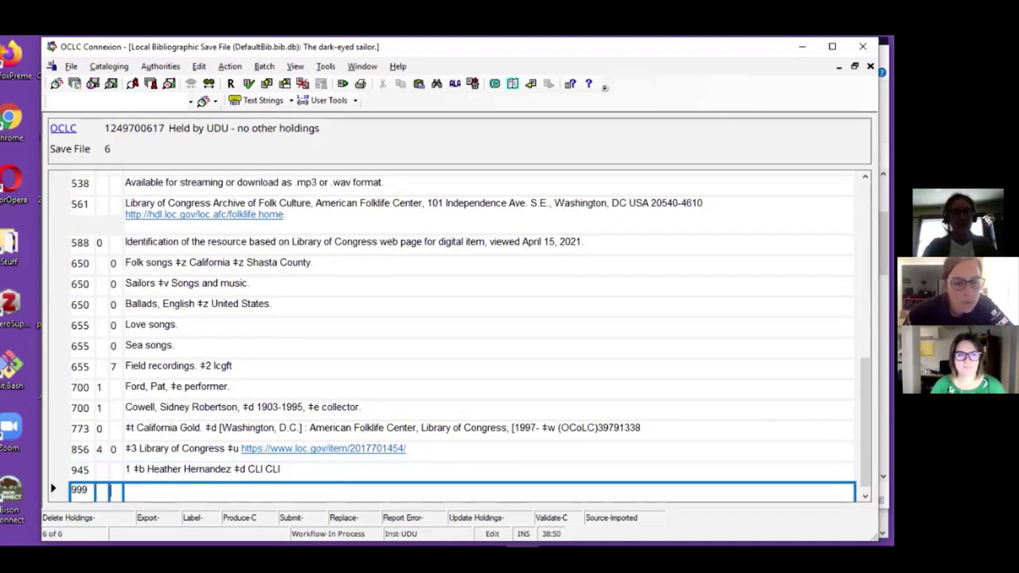
{"action": "type", "text": "‡c 42094"}
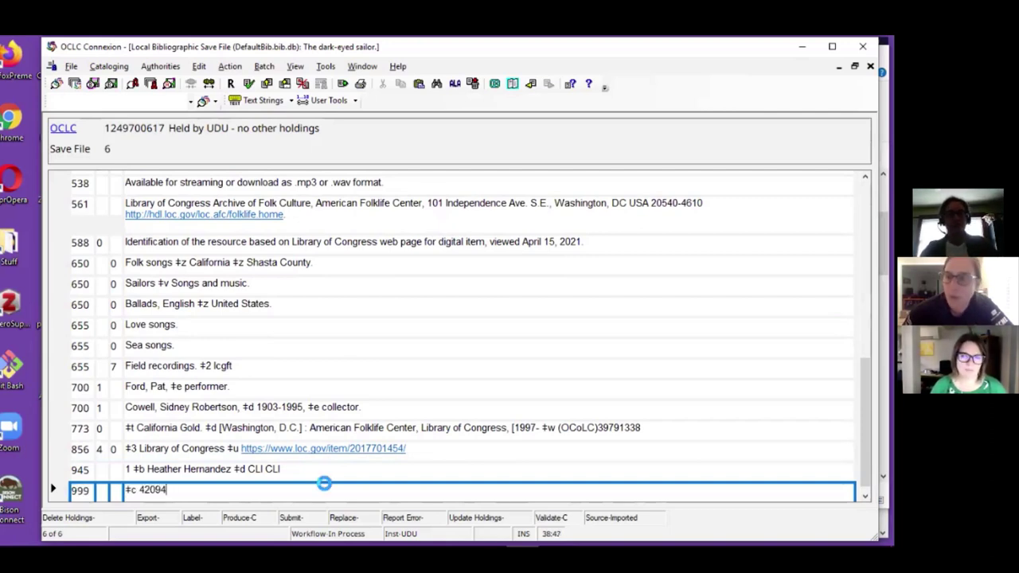
{"action": "key", "text": "Home"}
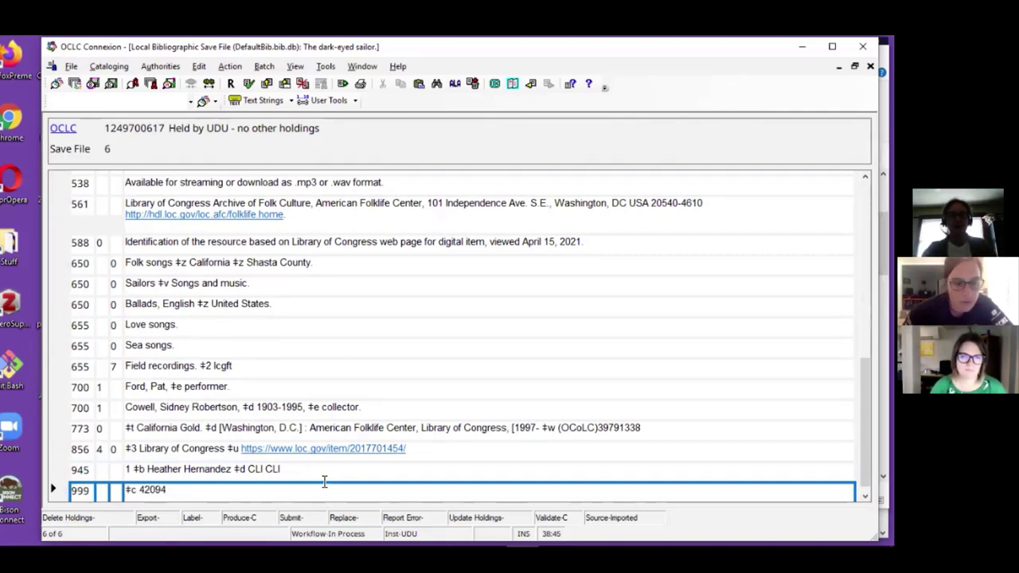
Step: Confirm the Koha record's address ends in biblionumber=42094, then return to the Connexion record
{"action": "key", "text": "alt+Tab"}
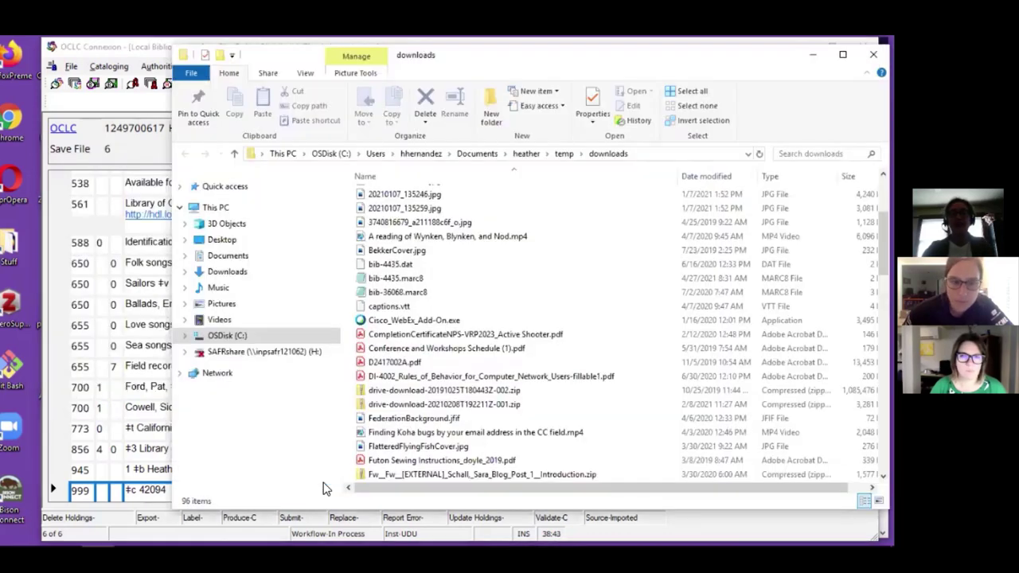
{"action": "key", "text": "alt+Tab"}
{"action": "key", "text": "alt+Tab"}
{"action": "key", "text": "alt+Tab"}
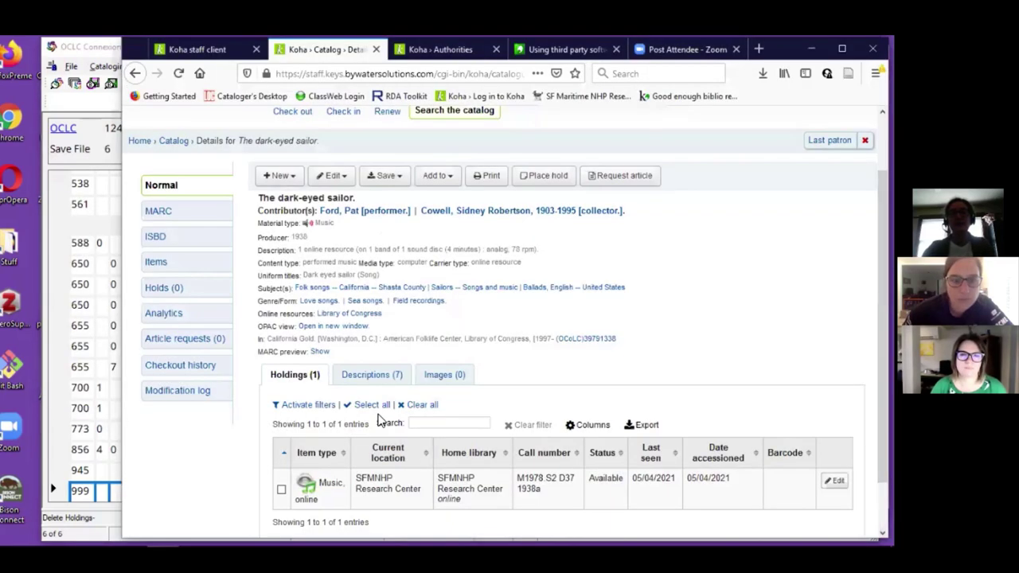
{"action": "left_click", "coordinate": [470, 71]}
{"action": "key", "text": "End"}
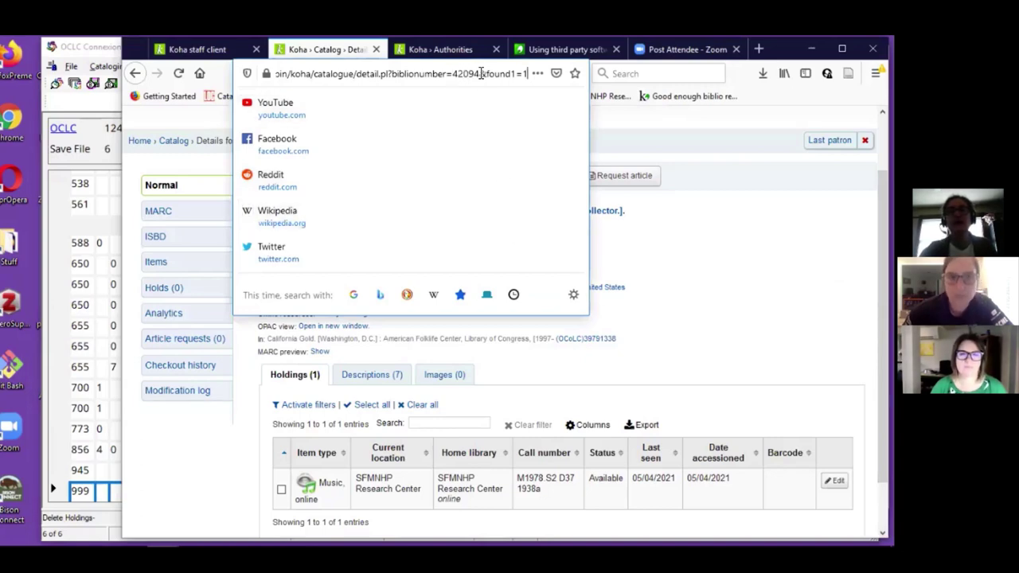
{"action": "left_click", "coordinate": [688, 254]}
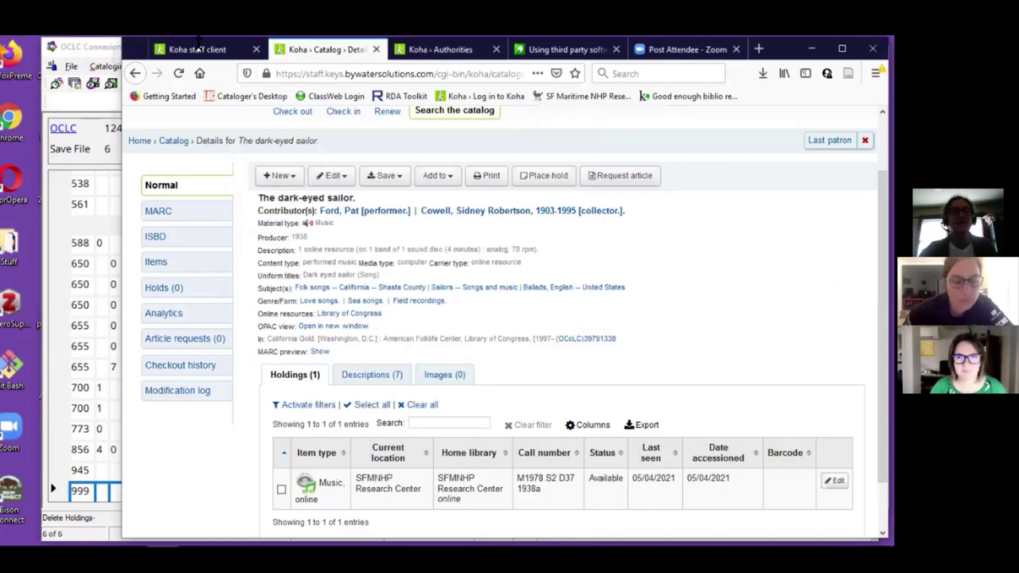
{"action": "left_click", "coordinate": [114, 54]}
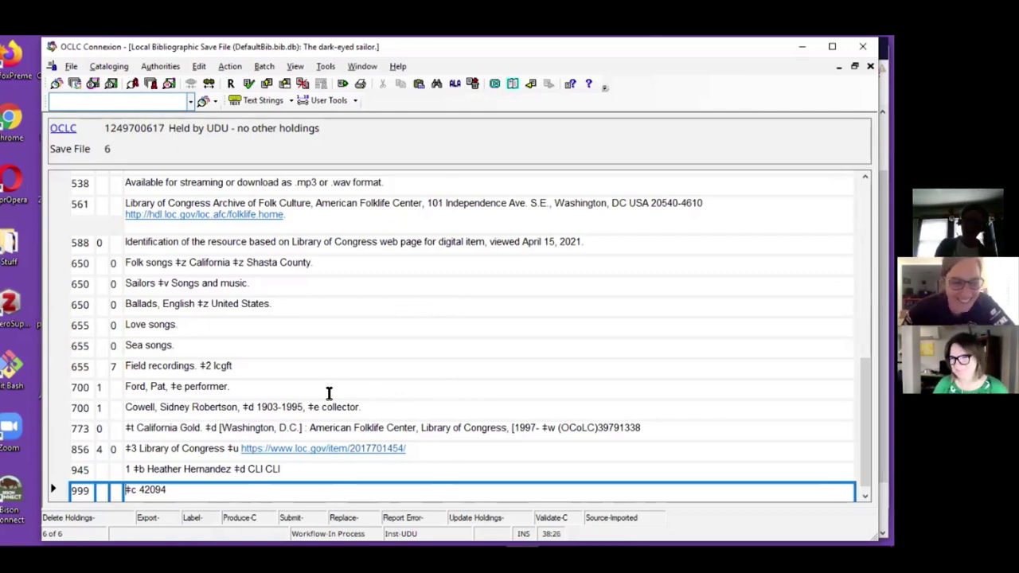
Step: Export the Dark-eyed sailor record to Koha through the Gateway
{"action": "left_click", "coordinate": [382, 262]}
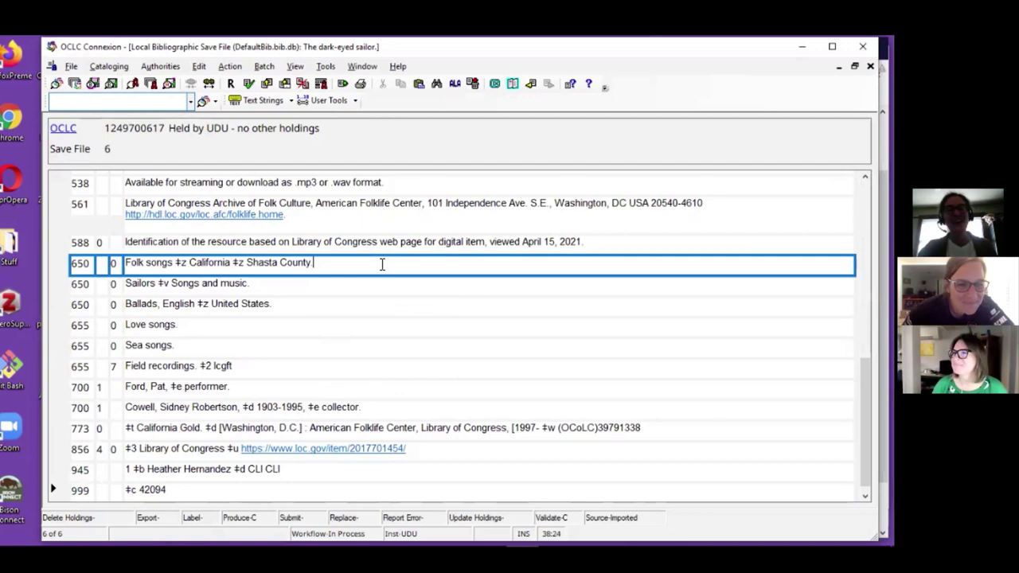
{"action": "scroll", "coordinate": [364, 318], "scroll_direction": "up", "scroll_amount": 10}
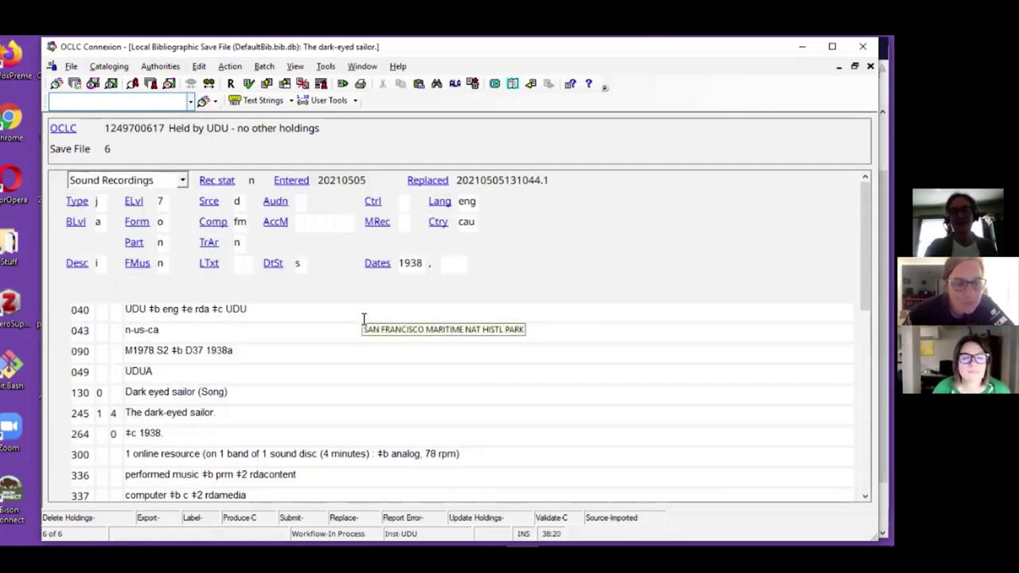
{"action": "key", "text": "F5"}
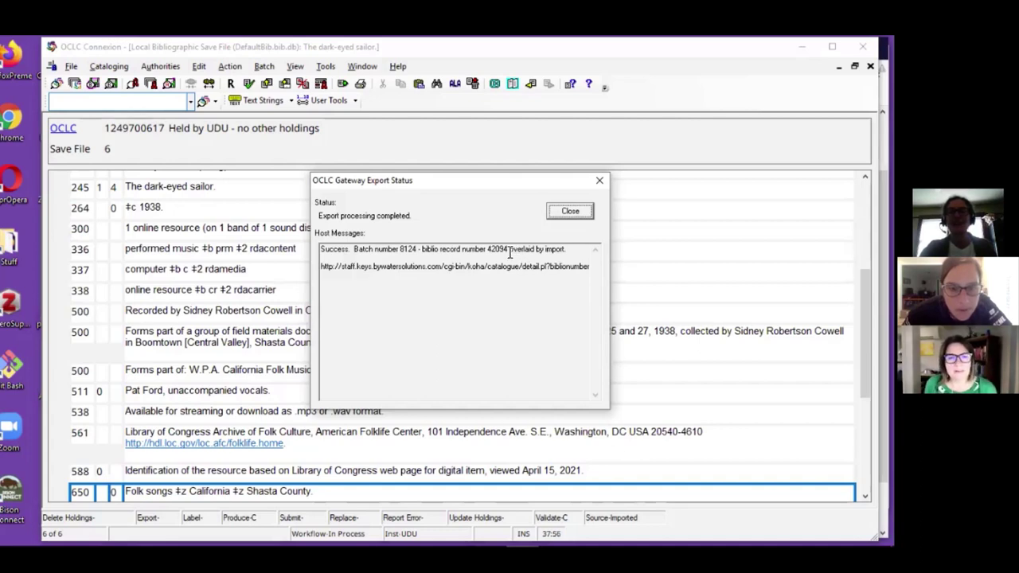
Step: Read the Gateway Export Status confirming batch 8124 overlaid Koha biblio record 42094
{"action": "left_click_drag", "start_coordinate": [510, 252], "coordinate": [561, 254]}
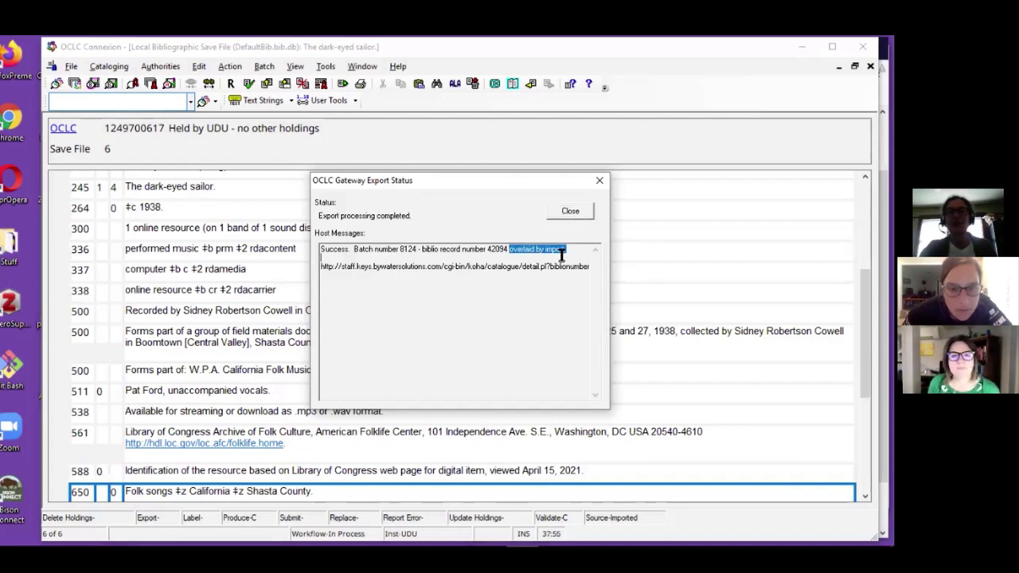
{"action": "left_click", "coordinate": [534, 291]}
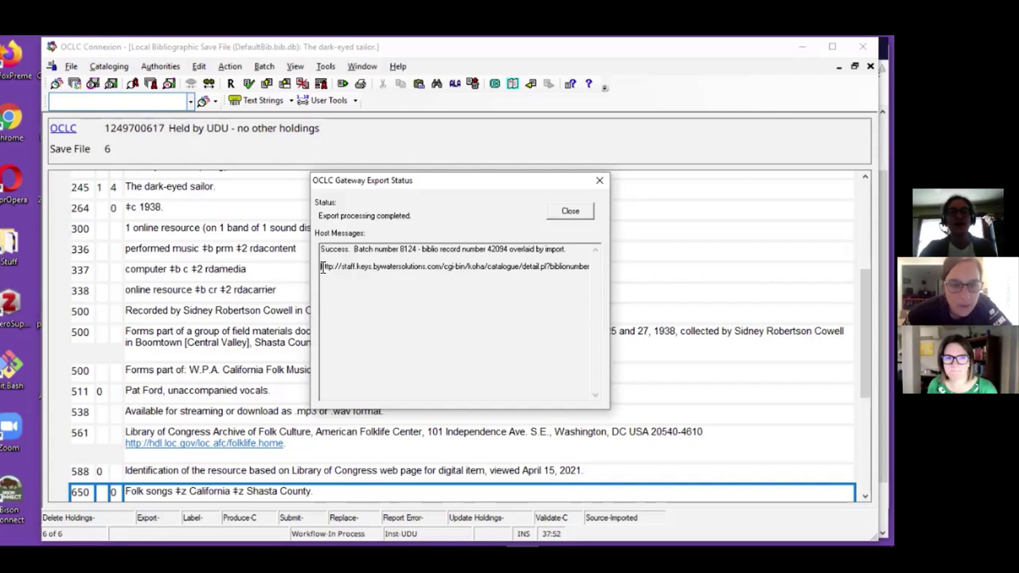
{"action": "left_click_drag", "start_coordinate": [322, 268], "coordinate": [617, 269]}
{"action": "left_click", "coordinate": [524, 306]}
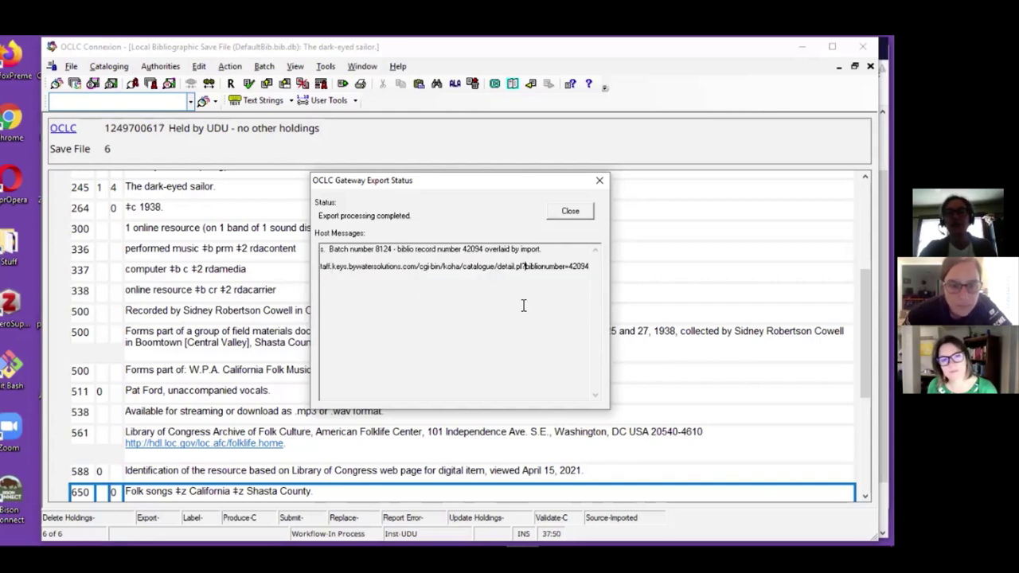
{"action": "mouse_move", "coordinate": [163, 530]}
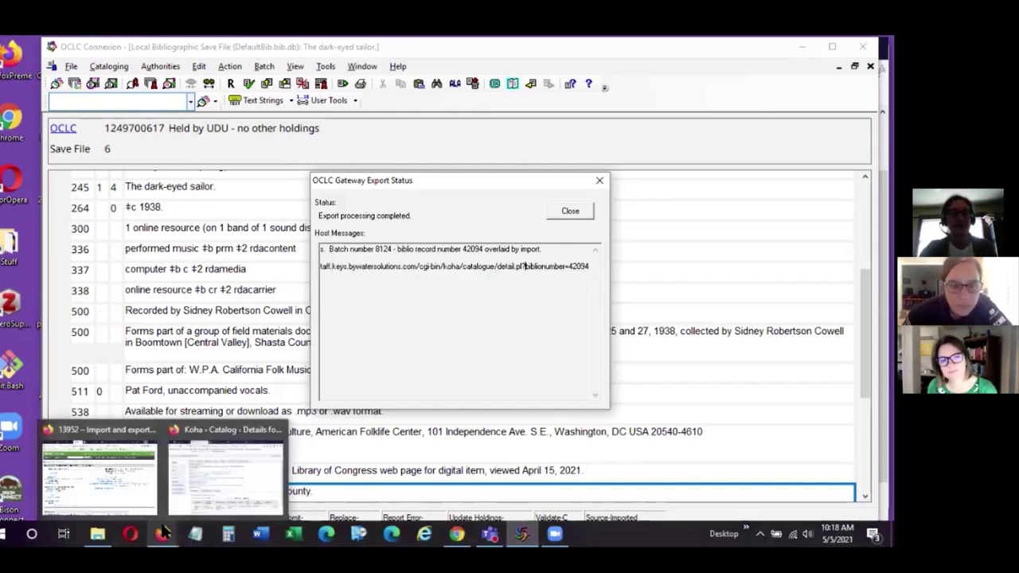
{"action": "left_click", "coordinate": [204, 473]}
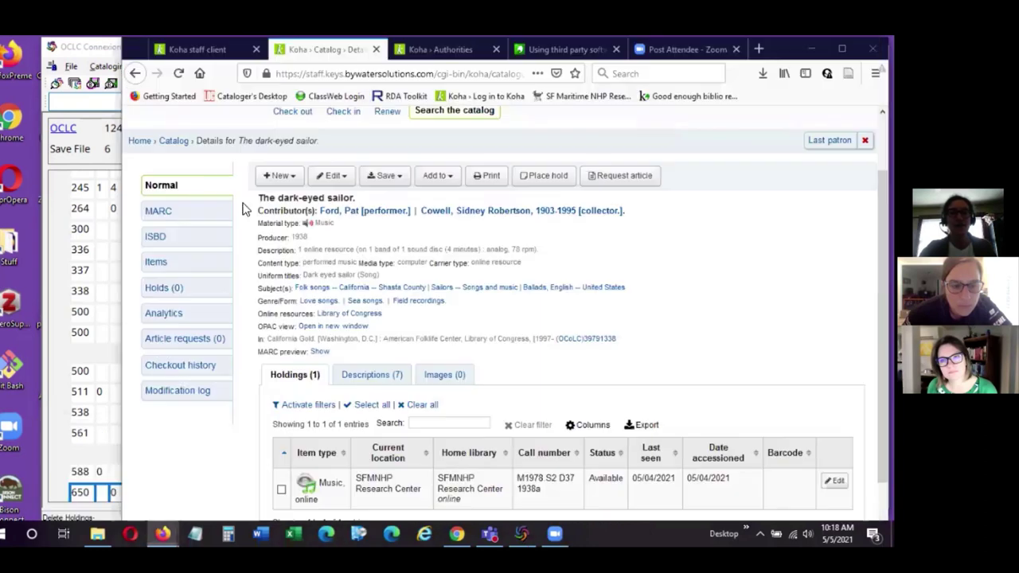
{"action": "left_click", "coordinate": [179, 74]}
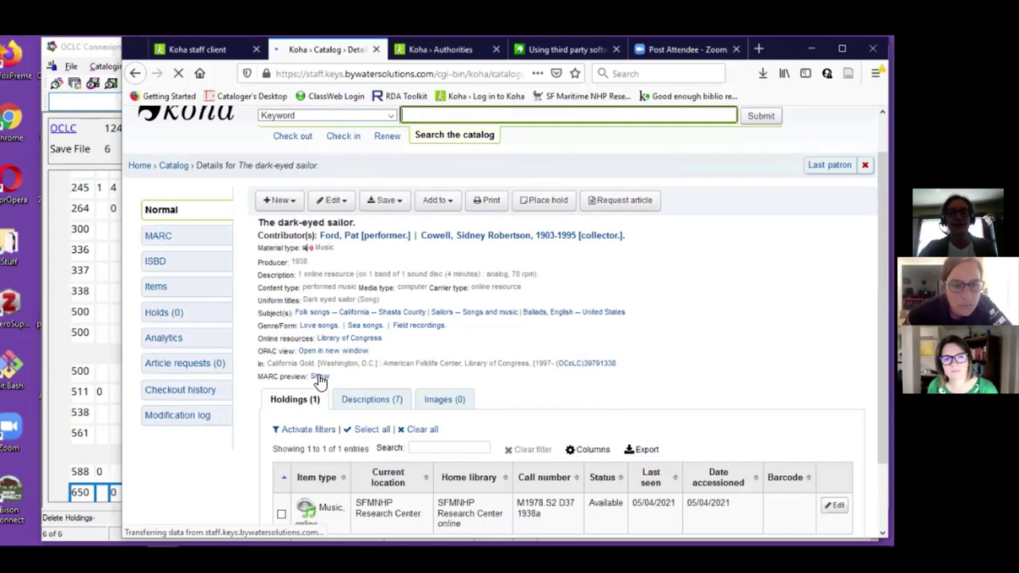
{"action": "left_click", "coordinate": [318, 378]}
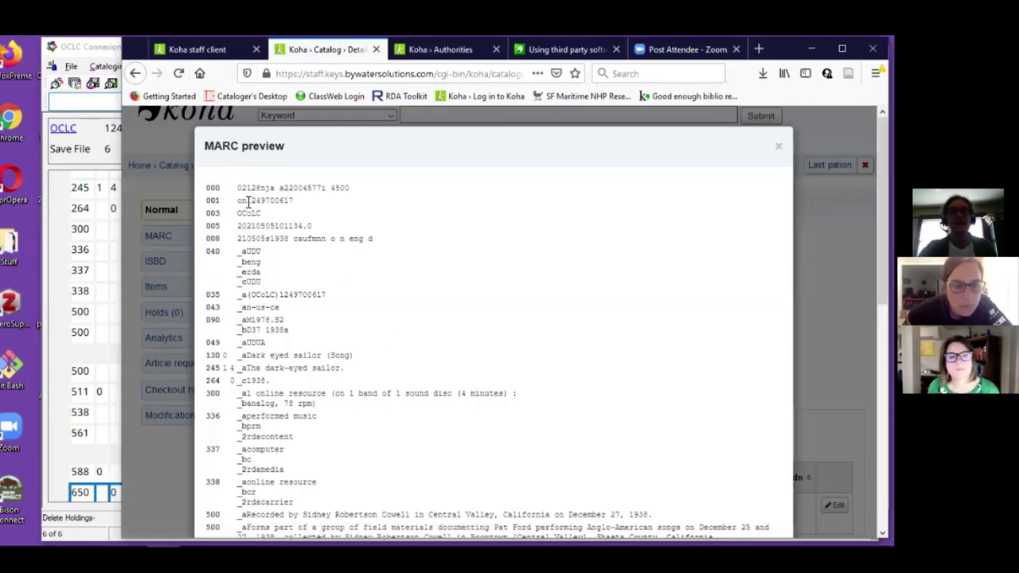
{"action": "left_click_drag", "start_coordinate": [202, 204], "coordinate": [302, 202]}
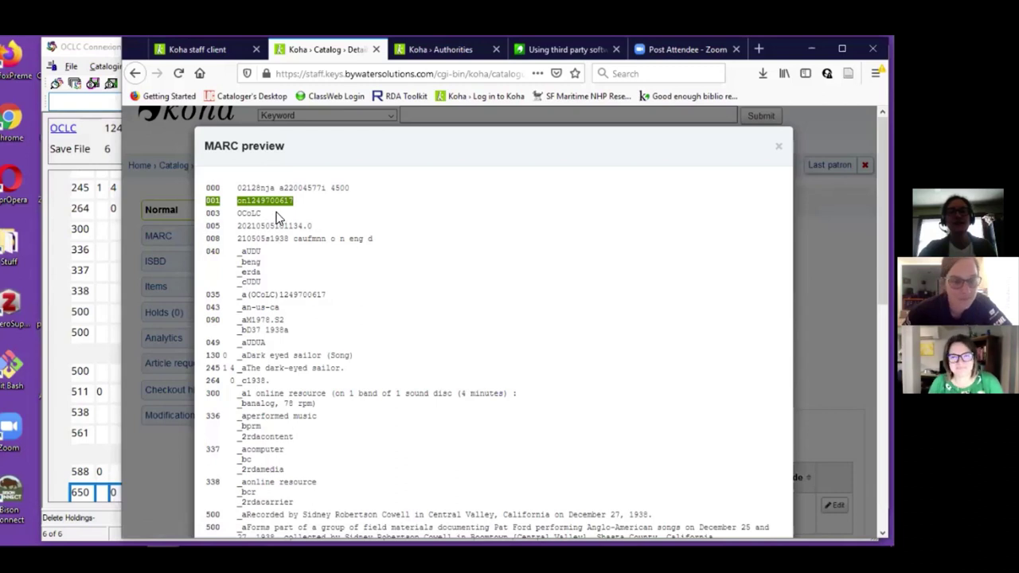
{"action": "left_click", "coordinate": [369, 229]}
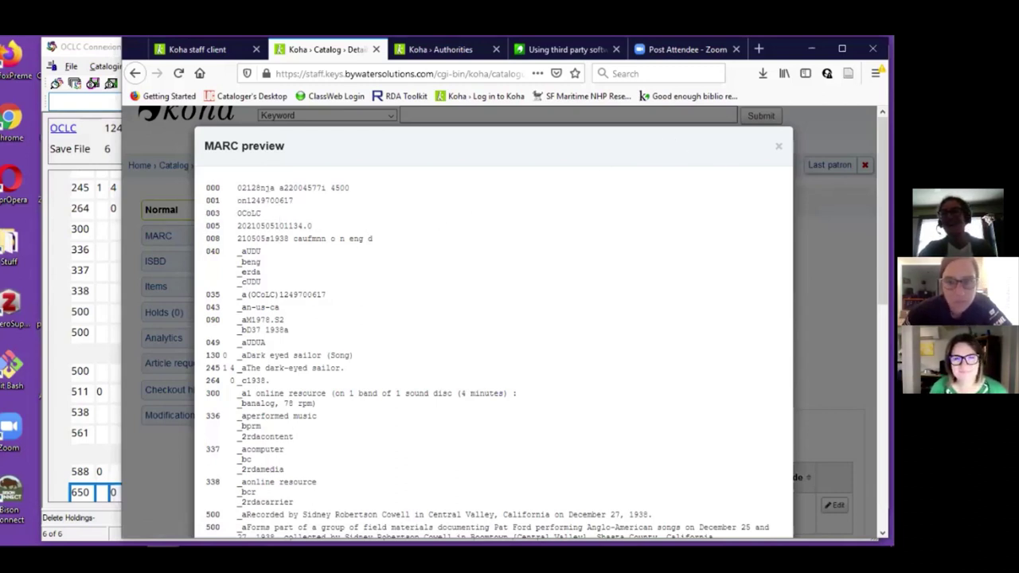
{"action": "key", "text": "Escape"}
{"action": "scroll", "coordinate": [636, 343], "scroll_direction": "up", "scroll_amount": 2}
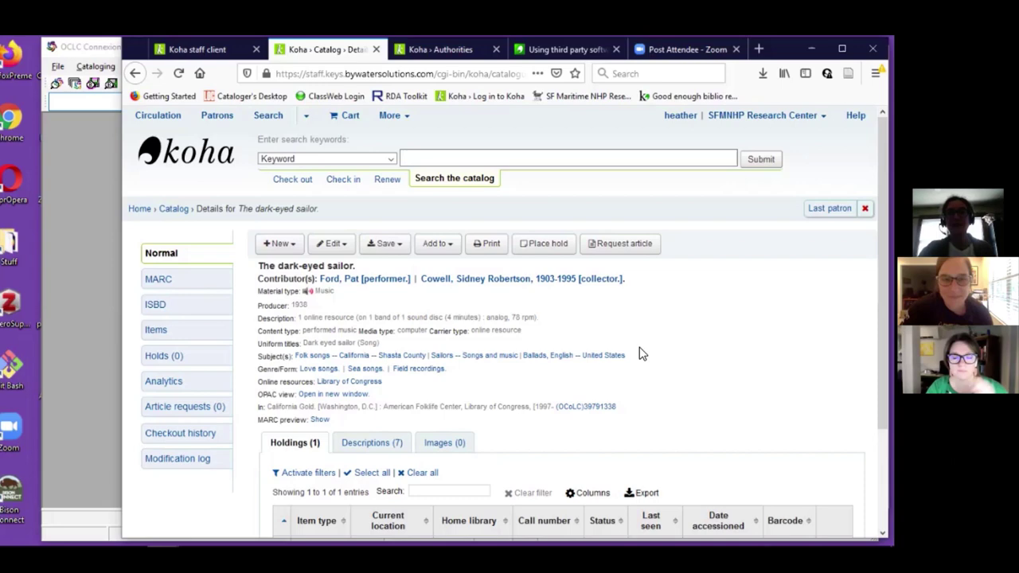
Step: Go to Koha's Cataloging module and start a new record from a Z39.50/SRU search
{"action": "left_click", "coordinate": [405, 126]}
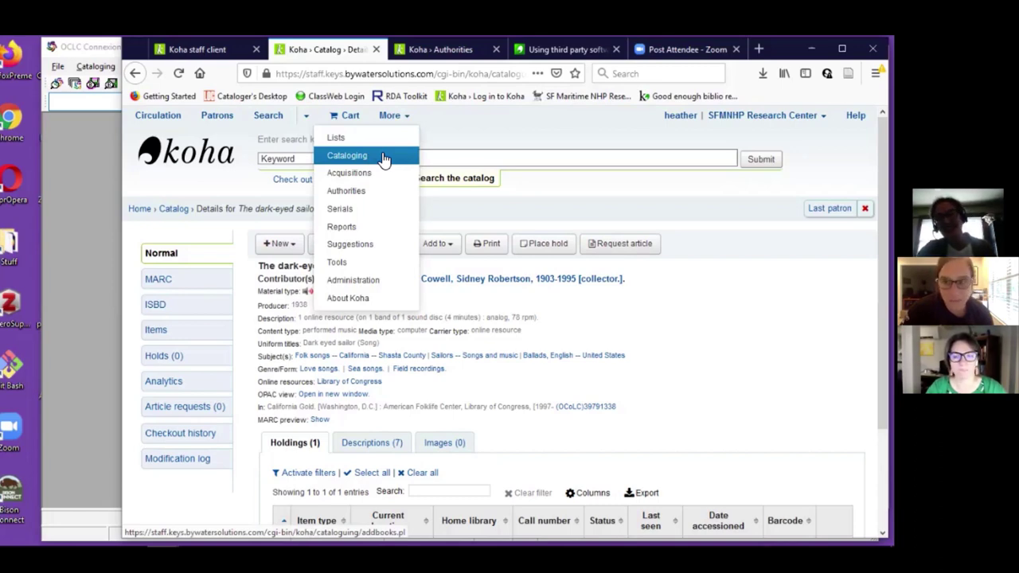
{"action": "left_click", "coordinate": [384, 158]}
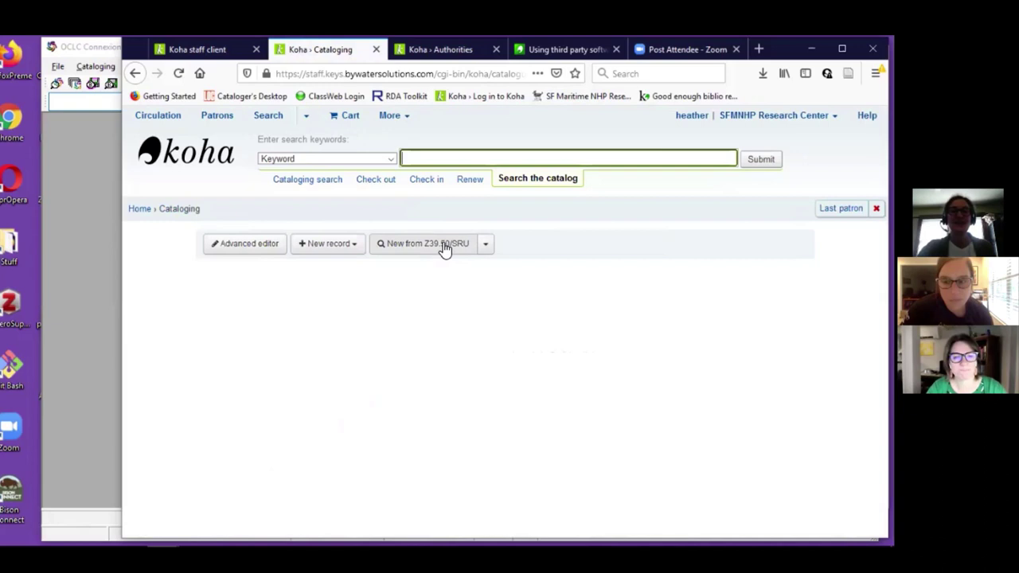
{"action": "left_click", "coordinate": [407, 122]}
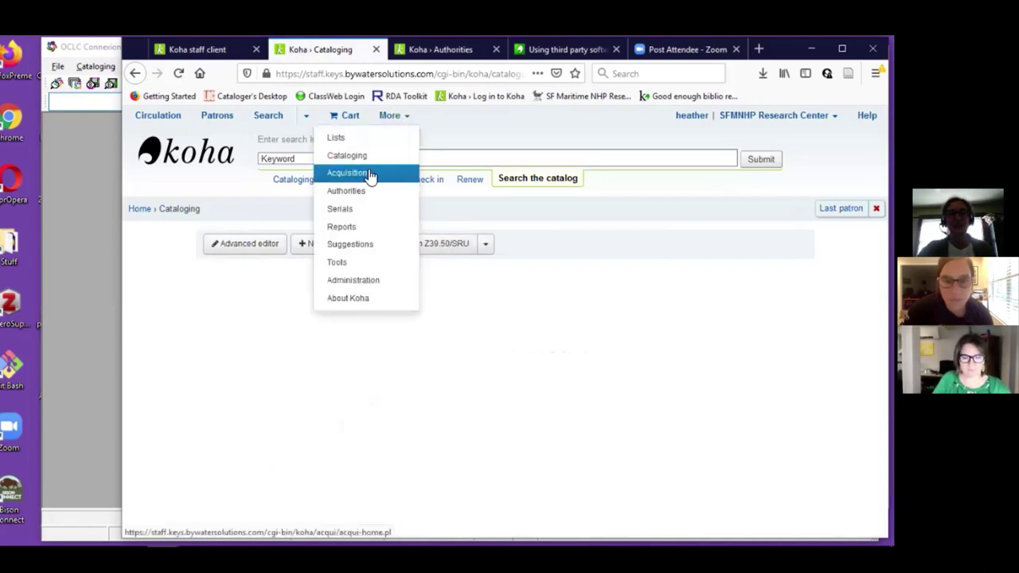
{"action": "left_click", "coordinate": [487, 258]}
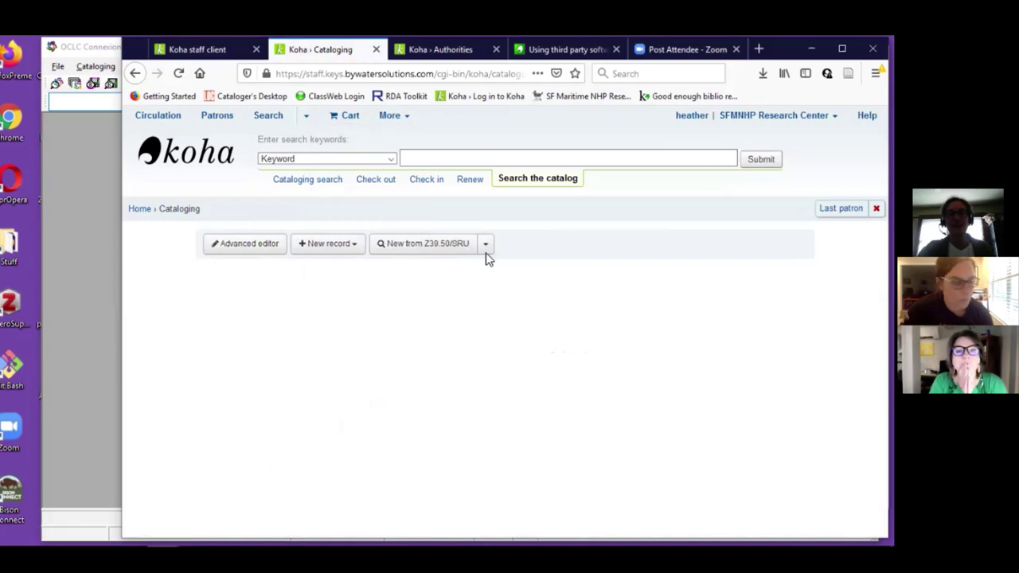
{"action": "left_click", "coordinate": [436, 248]}
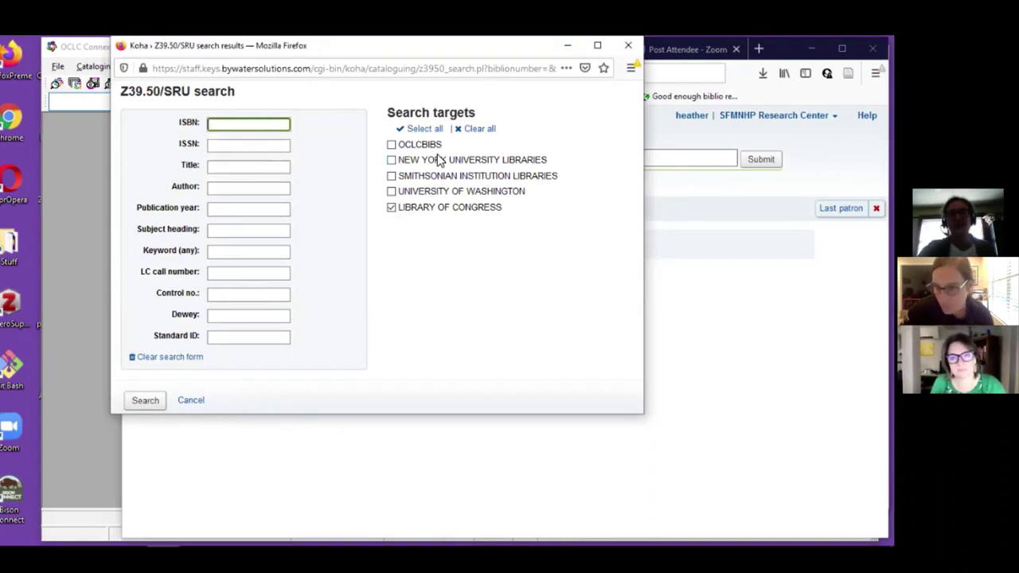
Step: Search only OCLCBIBS, not Library of Congress, for title 'annotated hobbit' and author tolkien
{"action": "left_click", "coordinate": [390, 147]}
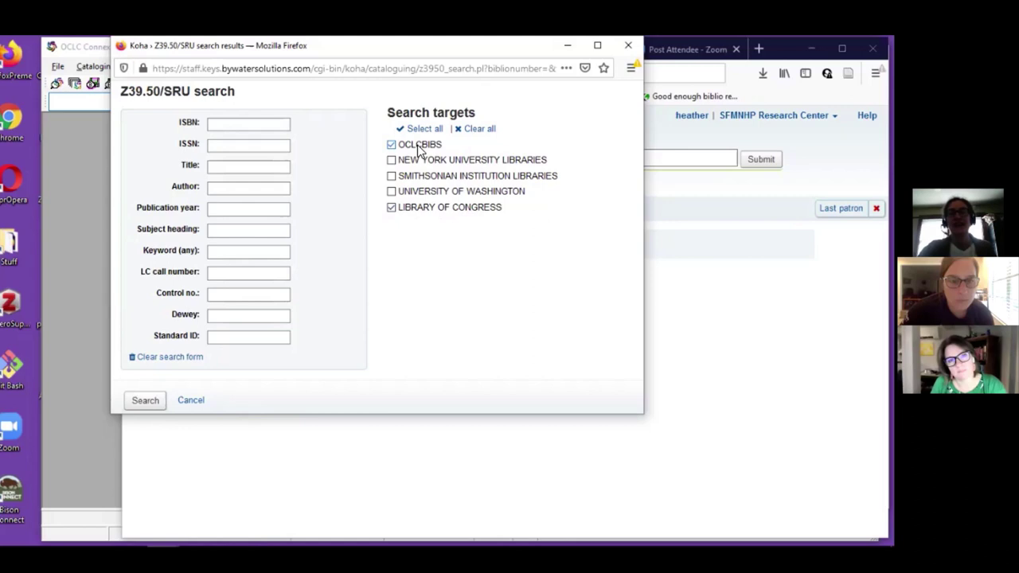
{"action": "left_click", "coordinate": [391, 208]}
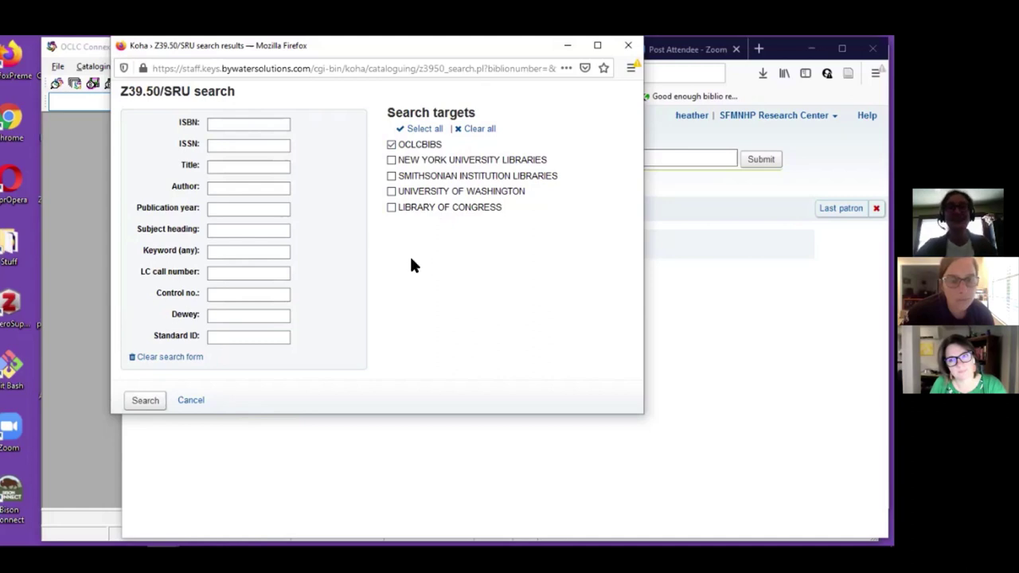
{"action": "left_click", "coordinate": [247, 166]}
{"action": "type", "text": "annotated"}
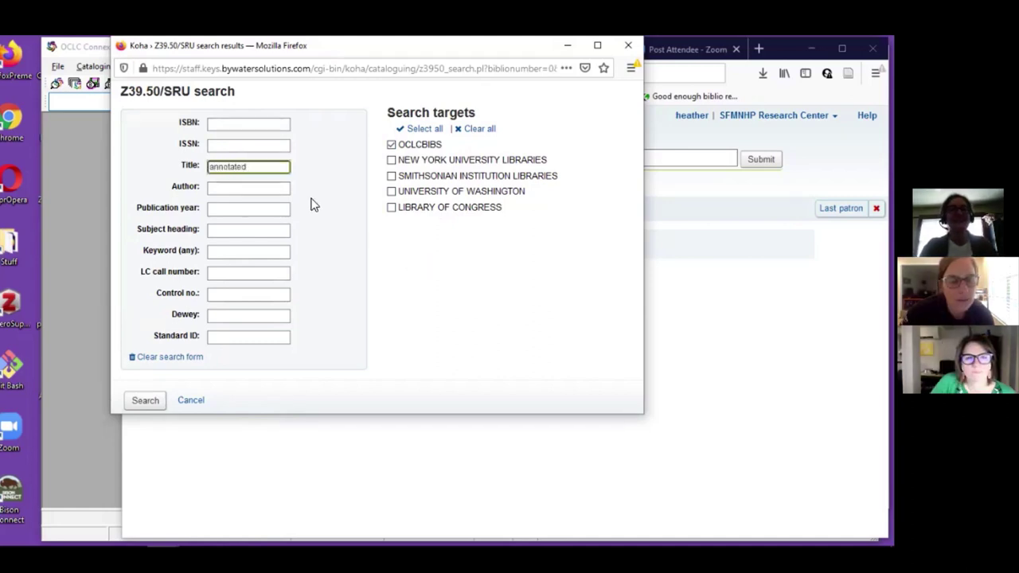
{"action": "type", "text": " hobbit"}
{"action": "left_click", "coordinate": [283, 187]}
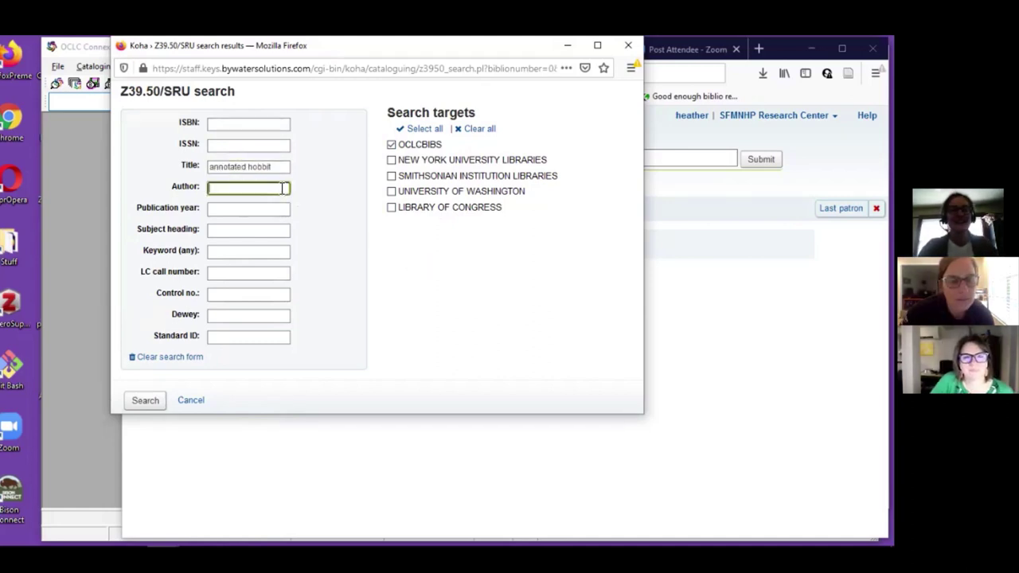
{"action": "type", "text": "tolkien"}
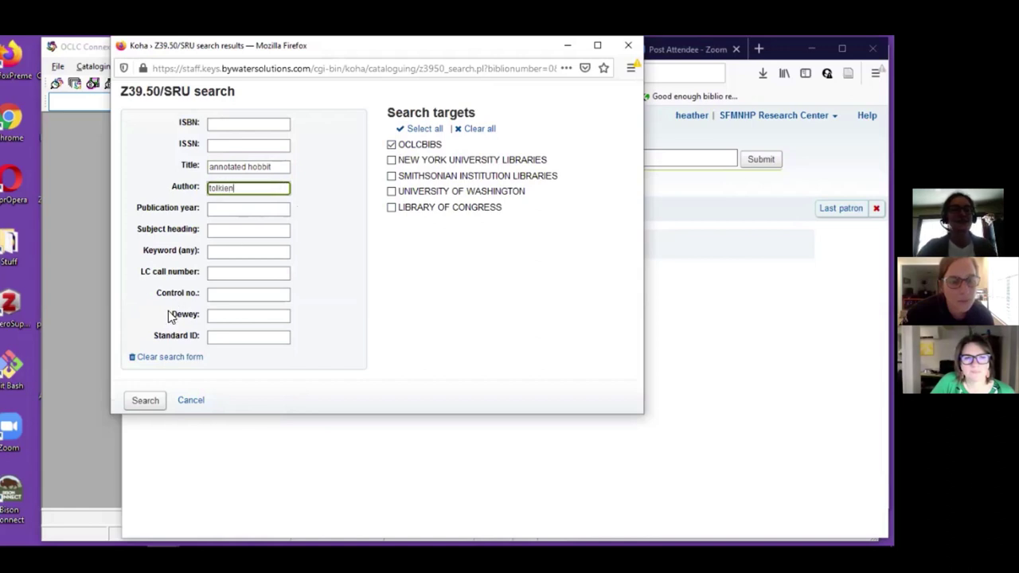
{"action": "left_click", "coordinate": [147, 400]}
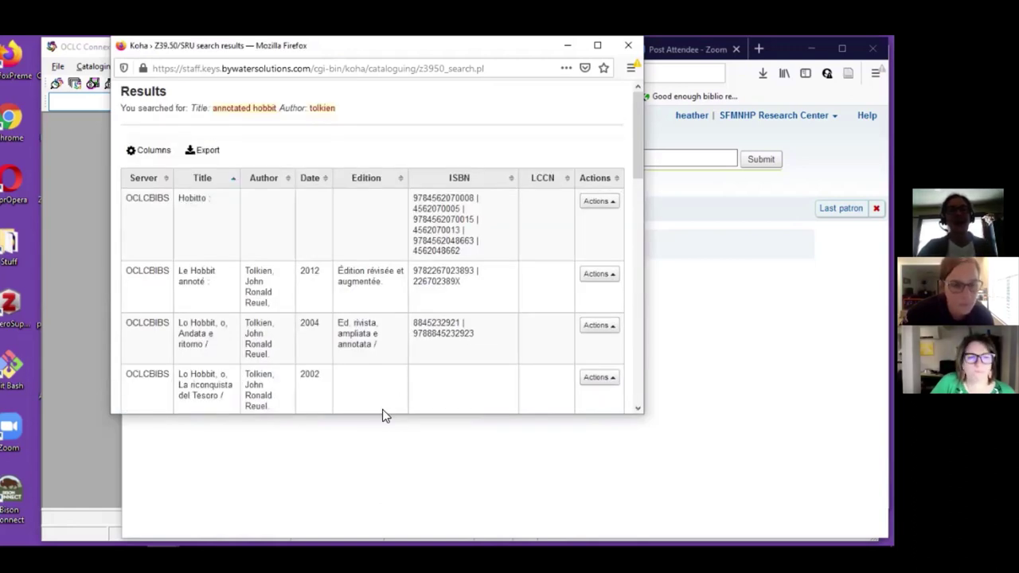
Step: Sort results by LCCN and review the MARC preview of the 2002 revised and expanded annotated hobbit
{"action": "left_click", "coordinate": [568, 178]}
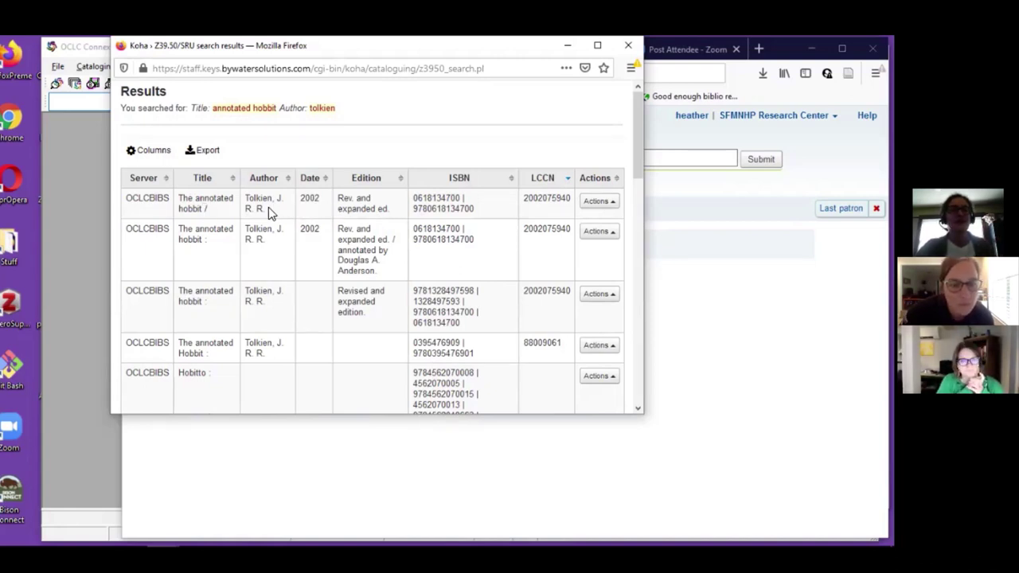
{"action": "left_click", "coordinate": [610, 207]}
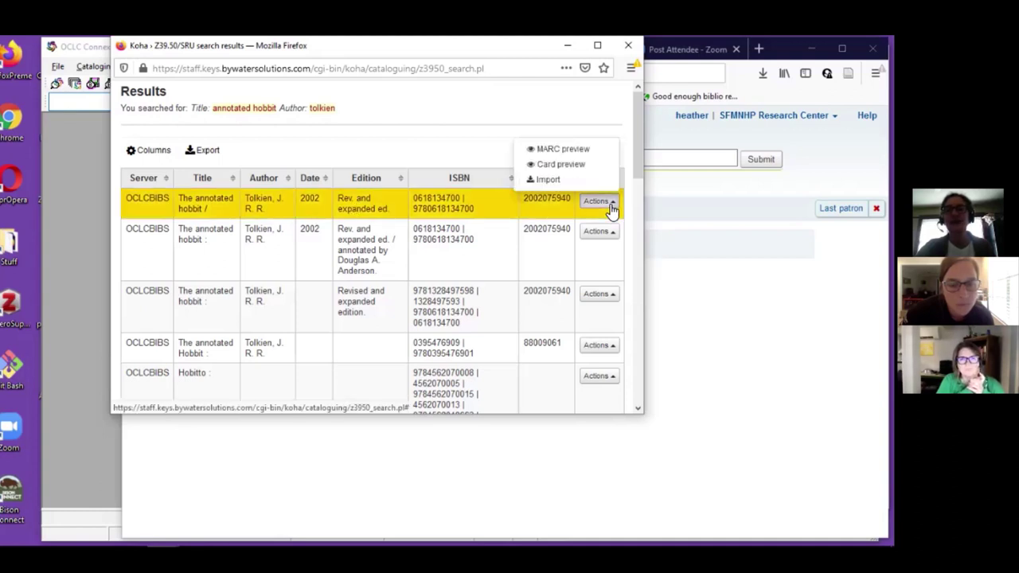
{"action": "left_click", "coordinate": [577, 149]}
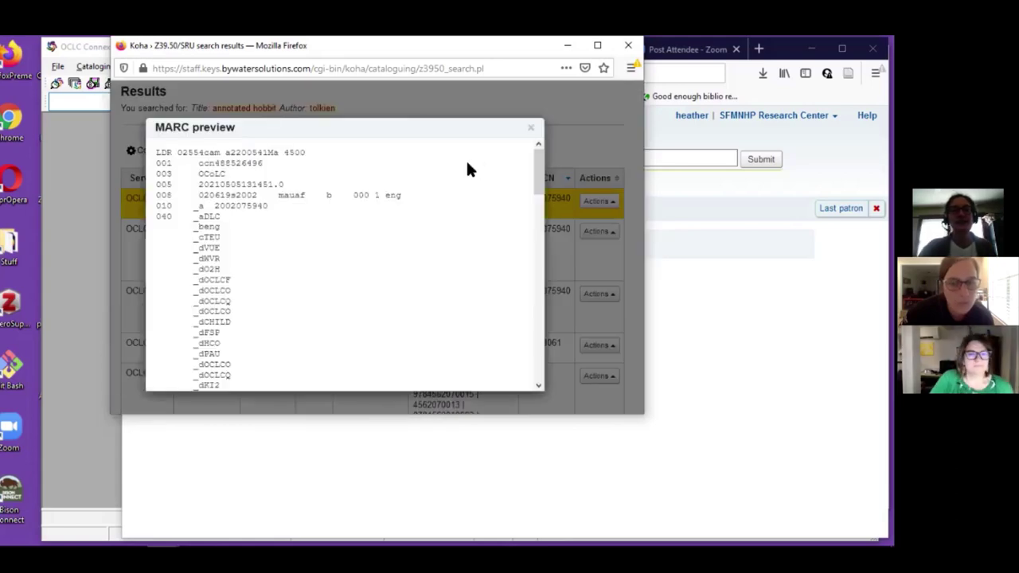
{"action": "scroll", "coordinate": [252, 195], "scroll_direction": "down", "scroll_amount": 10}
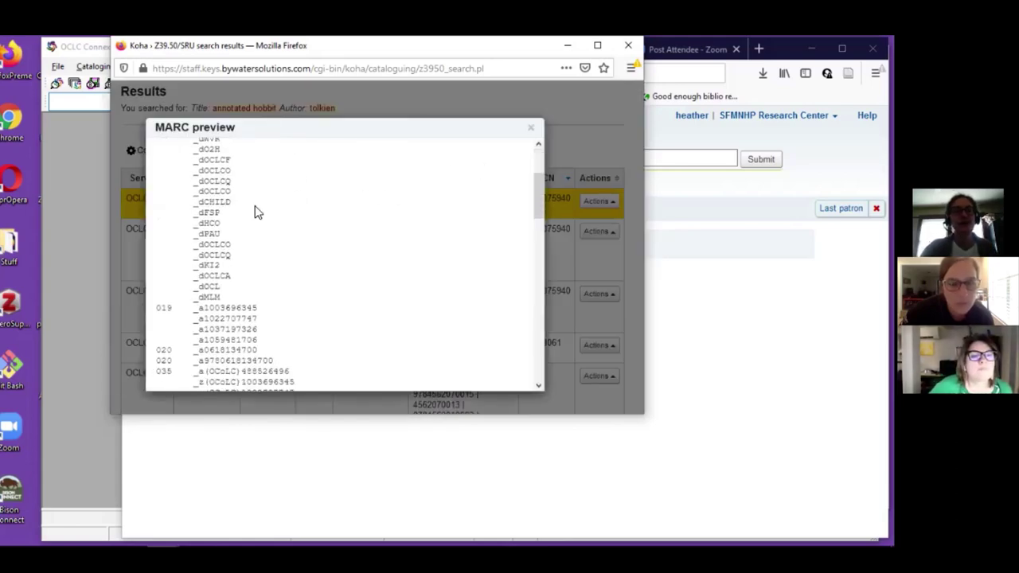
{"action": "scroll", "coordinate": [324, 231], "scroll_direction": "down", "scroll_amount": 3}
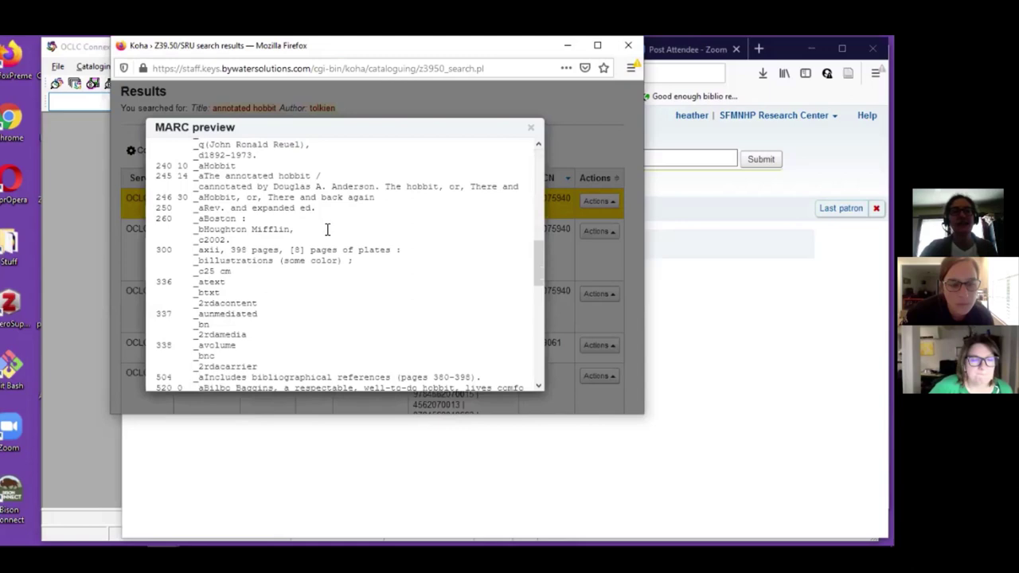
{"action": "scroll", "coordinate": [341, 252], "scroll_direction": "down", "scroll_amount": 2}
{"action": "scroll", "coordinate": [341, 253], "scroll_direction": "down", "scroll_amount": 5}
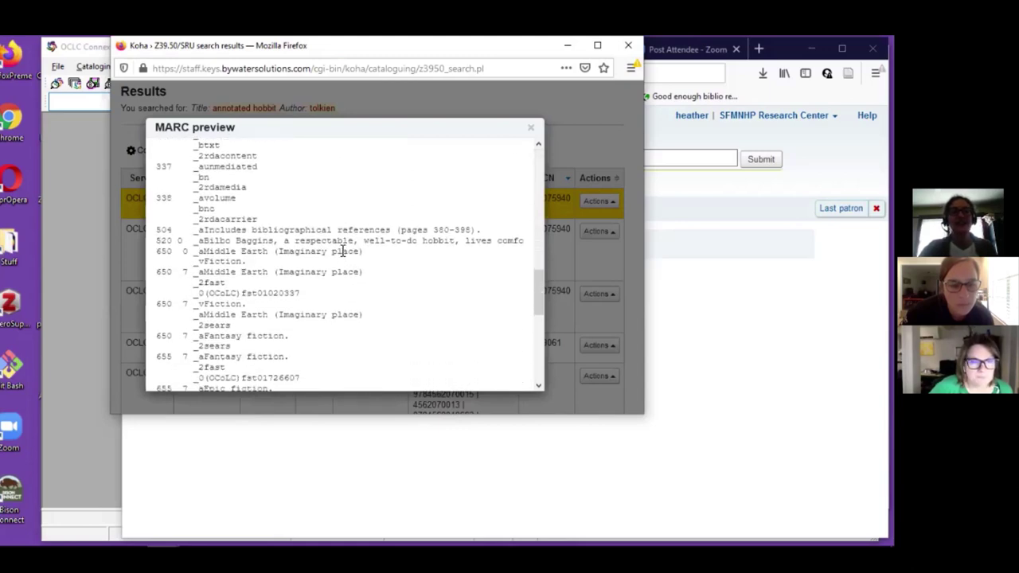
{"action": "left_click", "coordinate": [533, 129]}
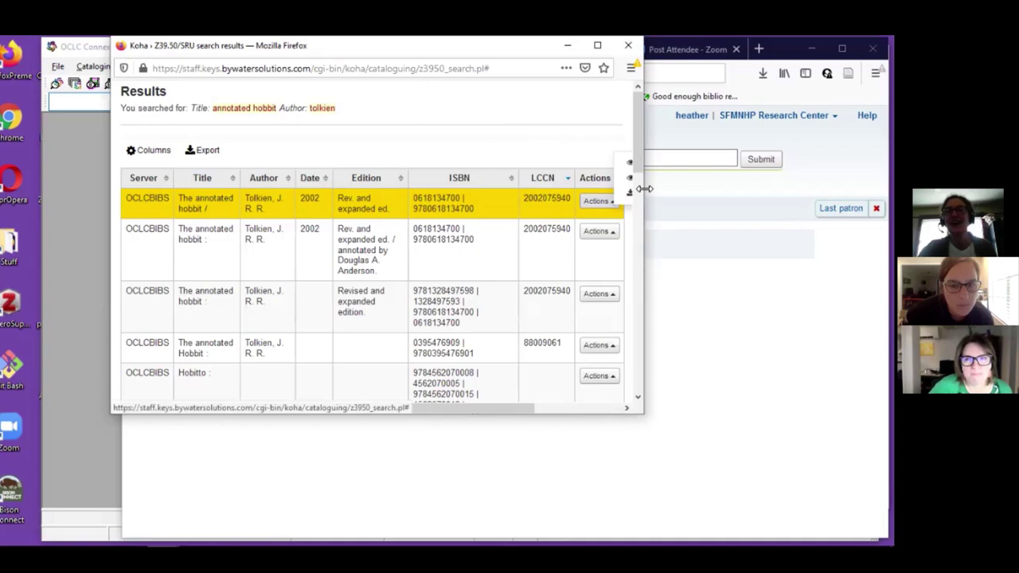
{"action": "left_click_drag", "start_coordinate": [643, 190], "coordinate": [761, 191]}
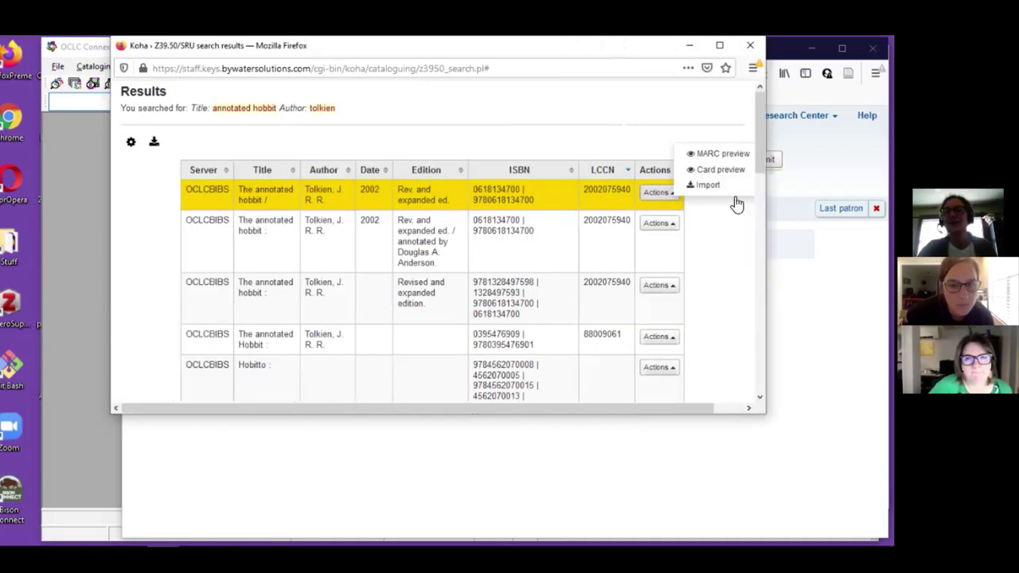
Step: Import the 2002 annotated hobbit and save it as new record #42095 despite the duplicate warning
{"action": "left_click", "coordinate": [716, 196]}
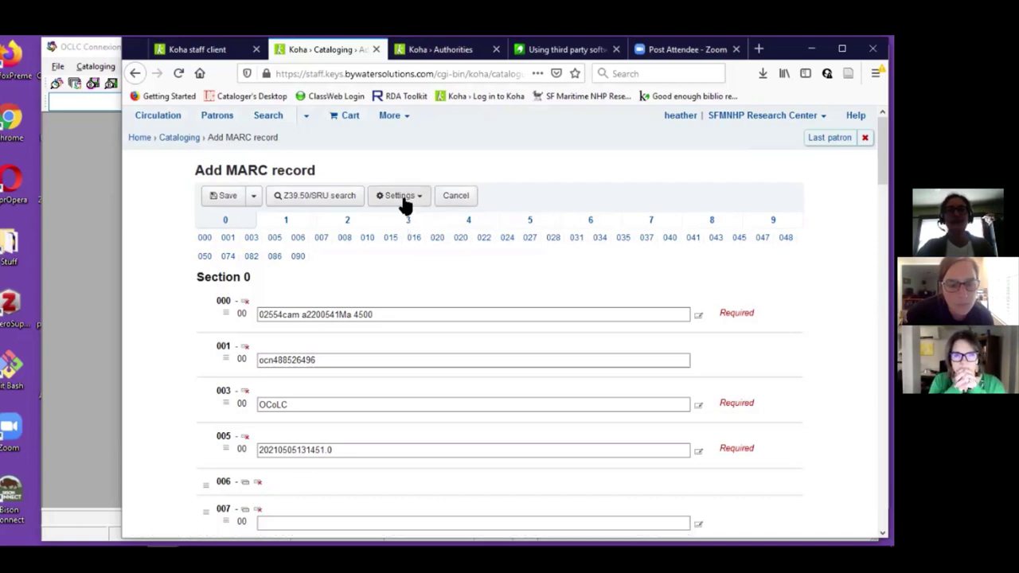
{"action": "left_click", "coordinate": [215, 197]}
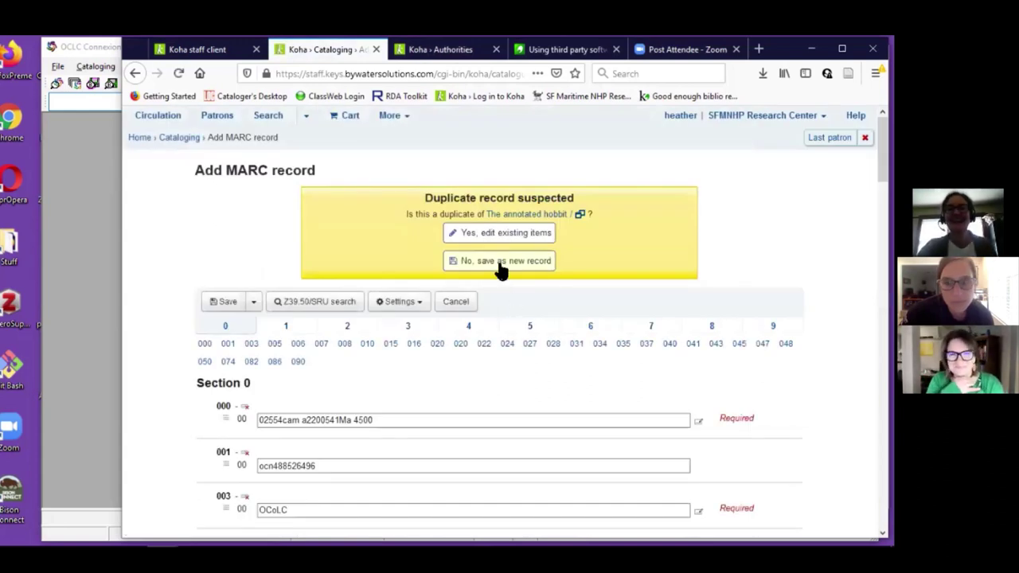
{"action": "left_click", "coordinate": [502, 266]}
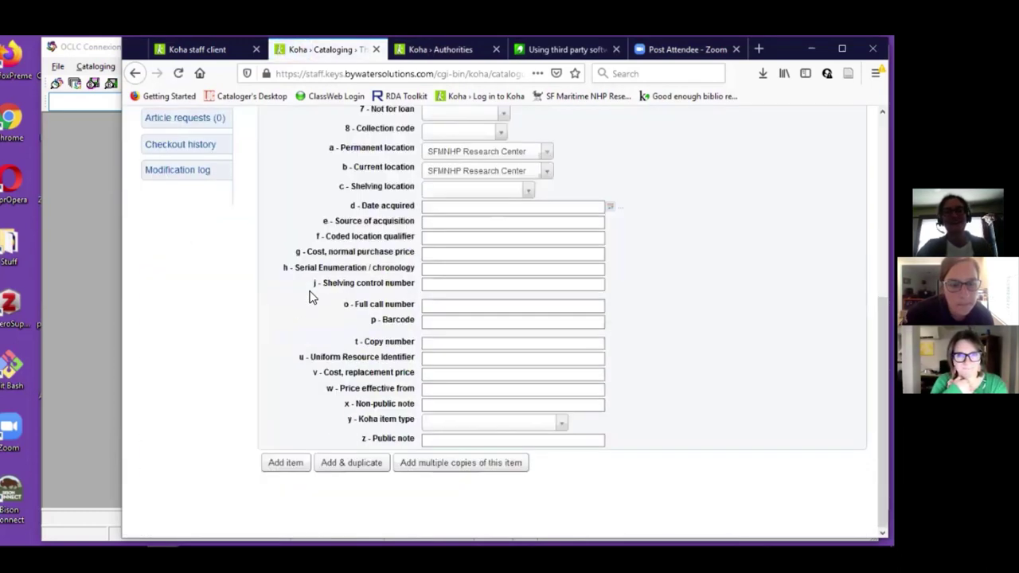
Step: Add an item to record #42095, then select the OCLC number in its MARC preview's 001 field
{"action": "left_click", "coordinate": [278, 463]}
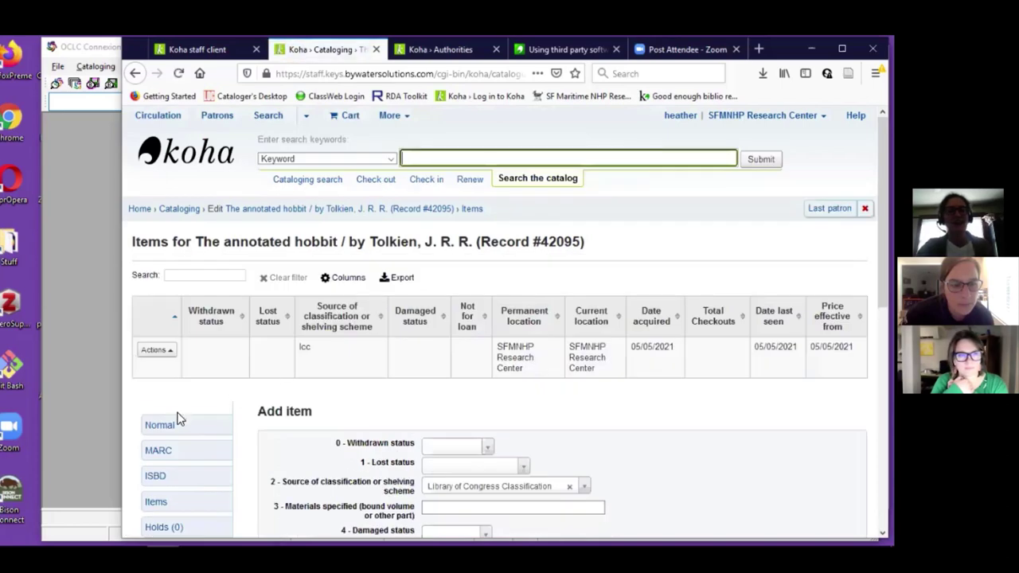
{"action": "left_click", "coordinate": [175, 422]}
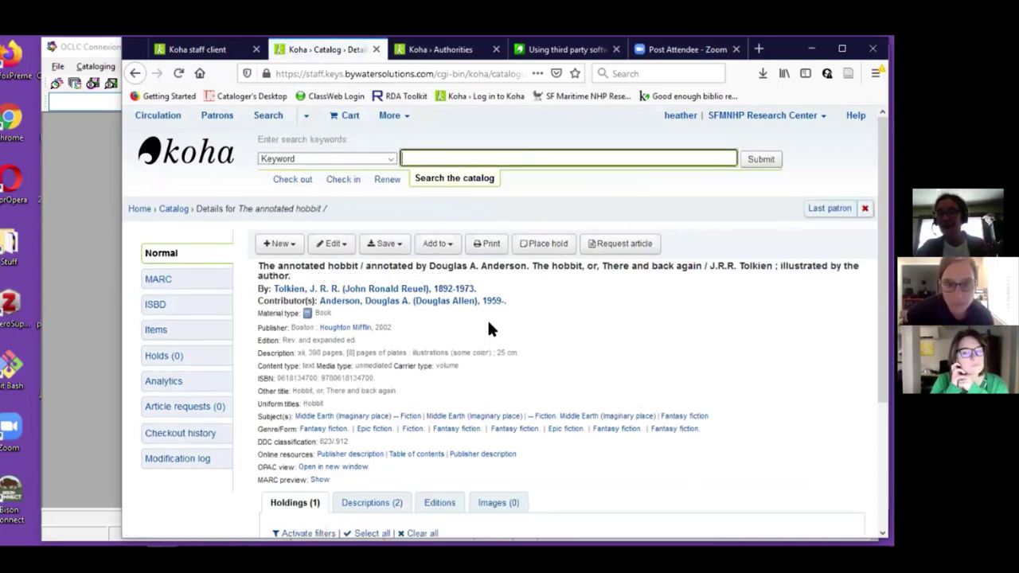
{"action": "scroll", "coordinate": [314, 426], "scroll_direction": "down", "scroll_amount": 1}
{"action": "left_click", "coordinate": [319, 413]}
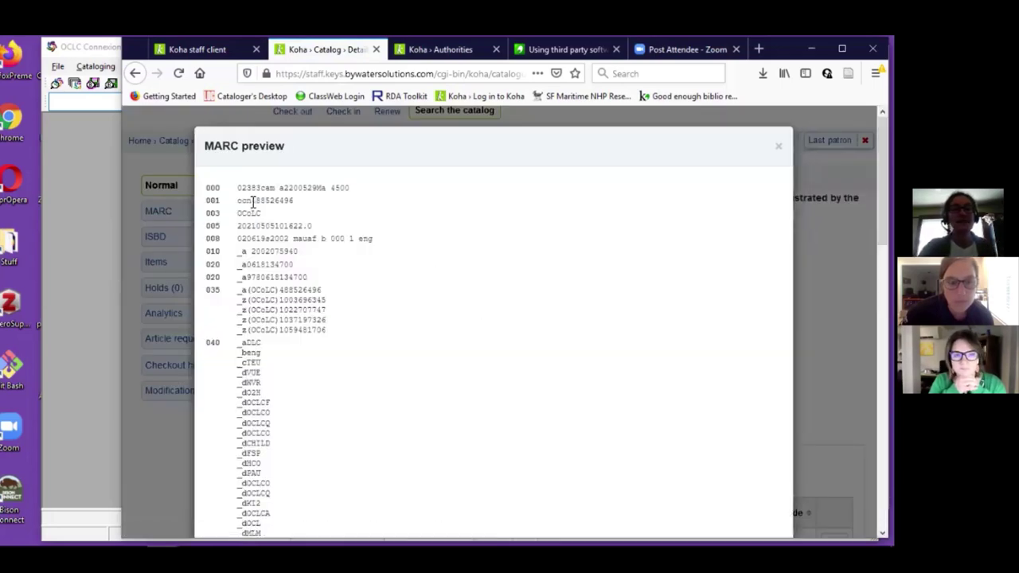
{"action": "left_click_drag", "start_coordinate": [251, 200], "coordinate": [295, 204]}
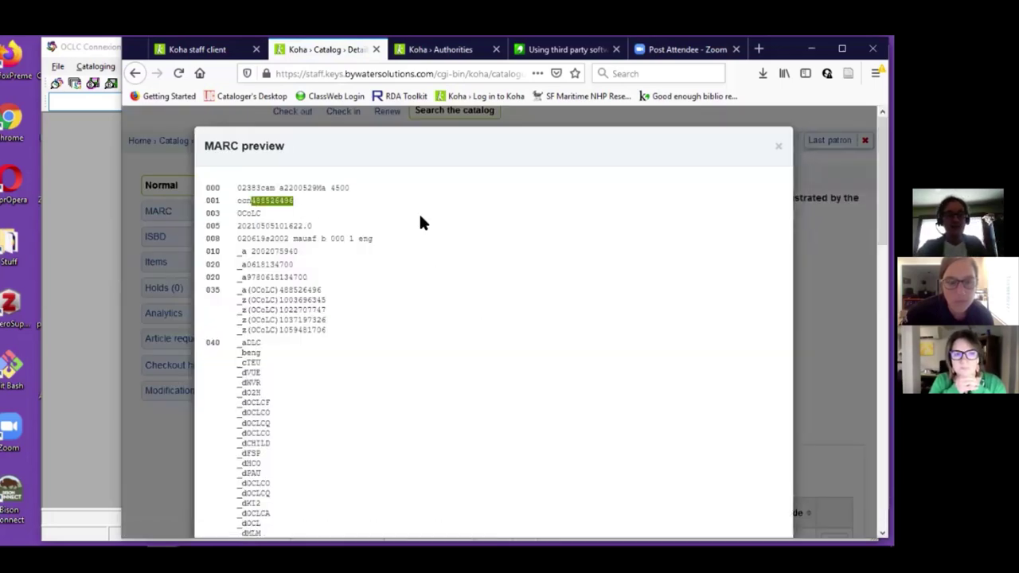
Step: In Connexion, retrieve WorldCat record #488526496 for The annotated hobbit, then close it
{"action": "left_click", "coordinate": [91, 216]}
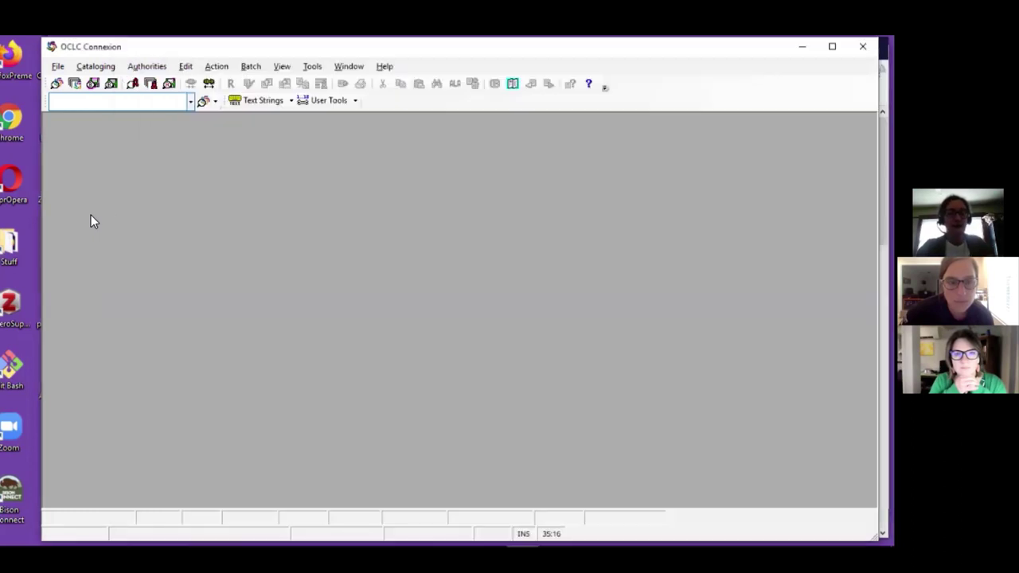
{"action": "key", "text": "F2"}
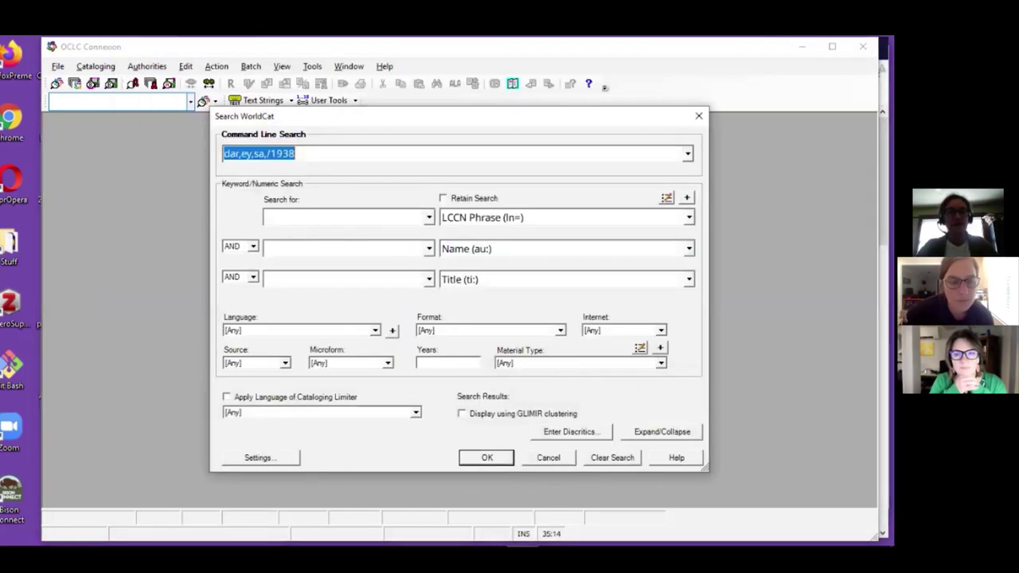
{"action": "type", "text": "#"}
{"action": "type", "text": "488526496"}
{"action": "key", "text": "Return"}
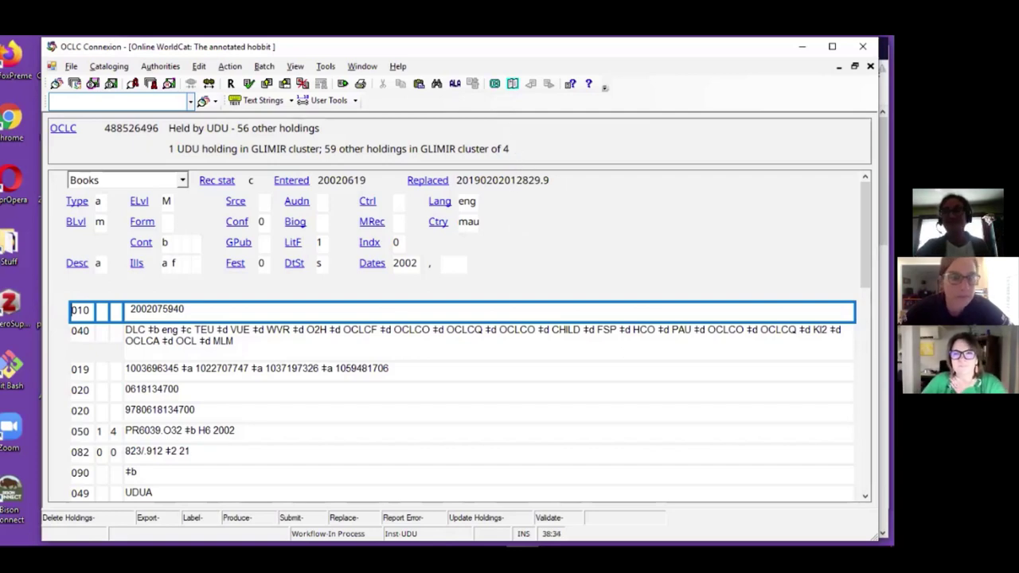
{"action": "left_click", "coordinate": [871, 66]}
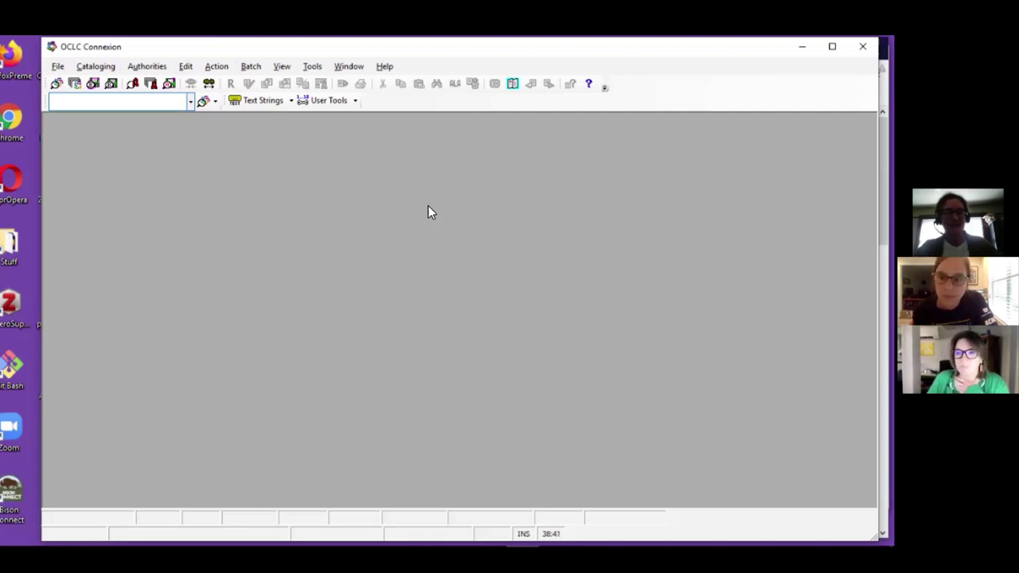
Step: Retrieve record 488526496 again and paste the stored 952 item field below the 938 field
{"action": "key", "text": "F2"}
{"action": "key", "text": "Return"}
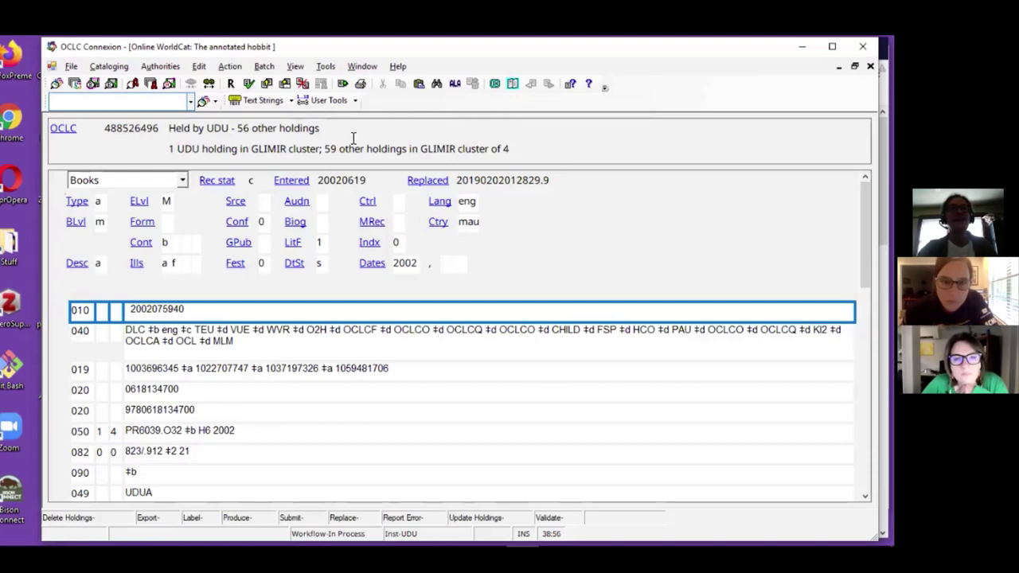
{"action": "scroll", "coordinate": [446, 359], "scroll_direction": "down", "scroll_amount": 3}
{"action": "scroll", "coordinate": [271, 201], "scroll_direction": "up", "scroll_amount": 3}
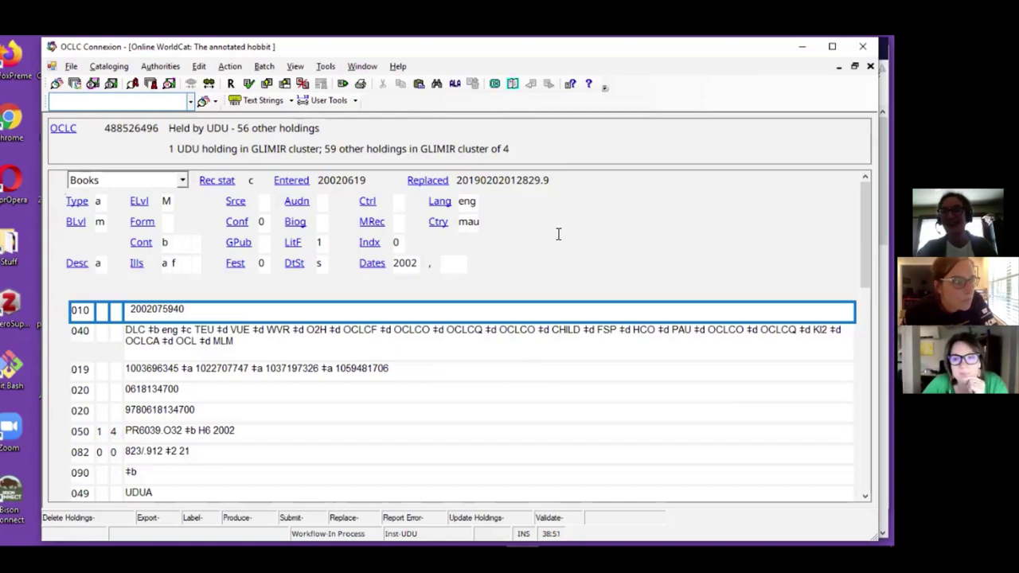
{"action": "scroll", "coordinate": [533, 236], "scroll_direction": "down", "scroll_amount": 10}
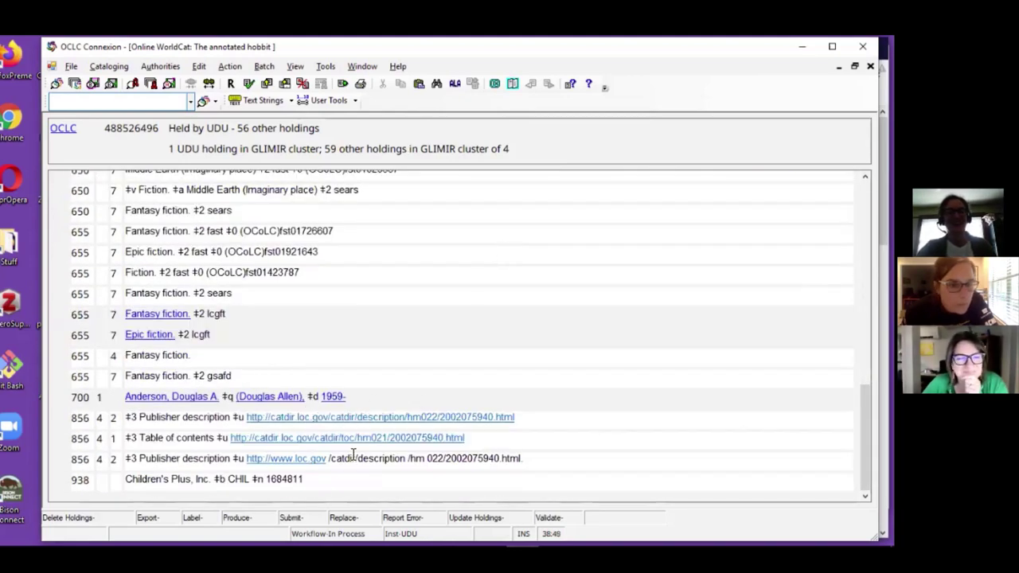
{"action": "scroll", "coordinate": [341, 400], "scroll_direction": "up", "scroll_amount": 10}
{"action": "scroll", "coordinate": [341, 357], "scroll_direction": "down", "scroll_amount": 10}
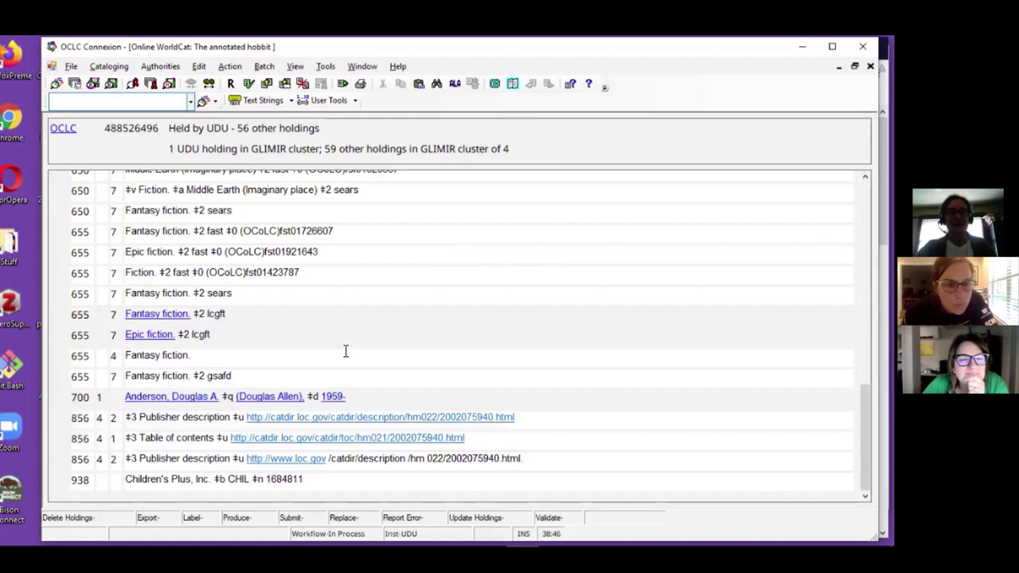
{"action": "left_click", "coordinate": [342, 479]}
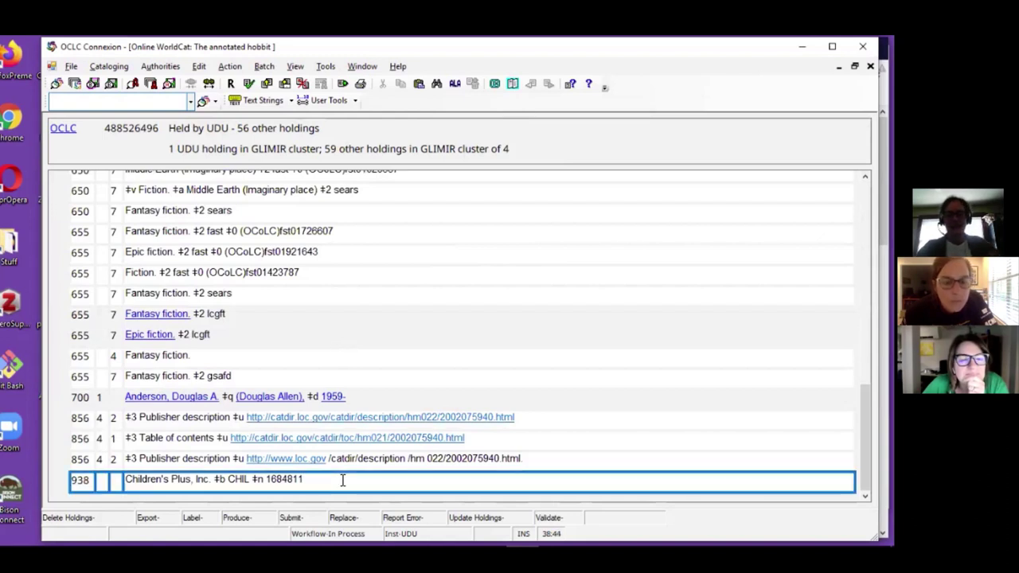
{"action": "key", "text": "Return"}
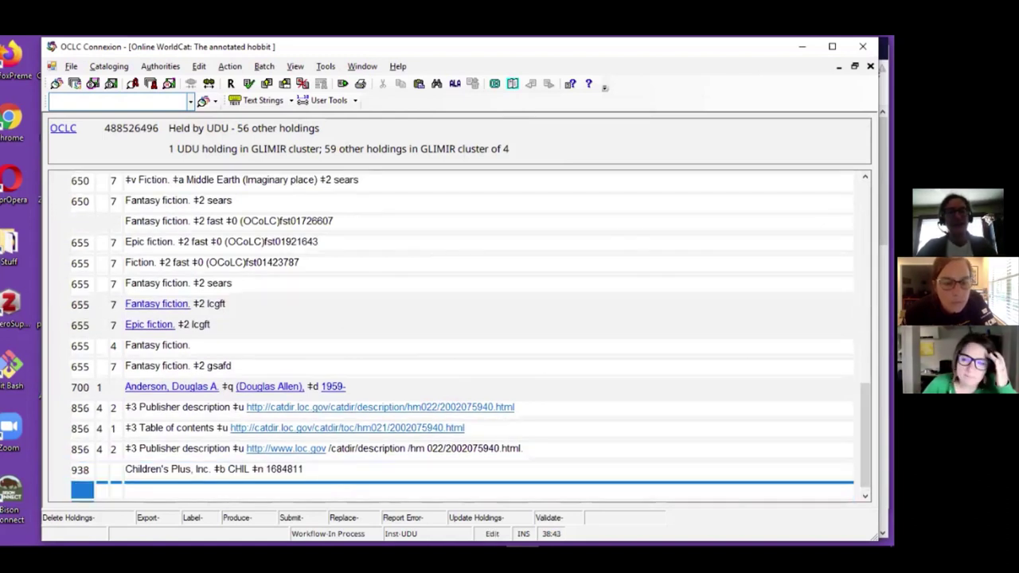
{"action": "type", "text": "‡2 lcc ‡a SFMARITIME ‡b SFMARITIME ‡c STACKS ‡y BOOK ‡o"}
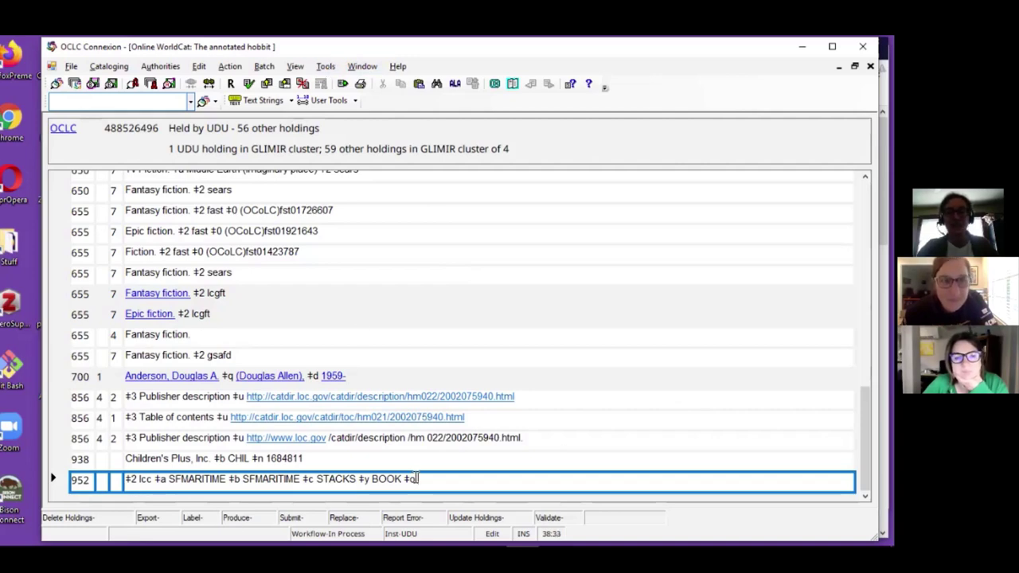
Step: Copy the 050 call number into 952 ‡o as PR6039 O32 H6 2002, dropping the period and ‡b
{"action": "scroll", "coordinate": [335, 278], "scroll_direction": "up", "scroll_amount": 5}
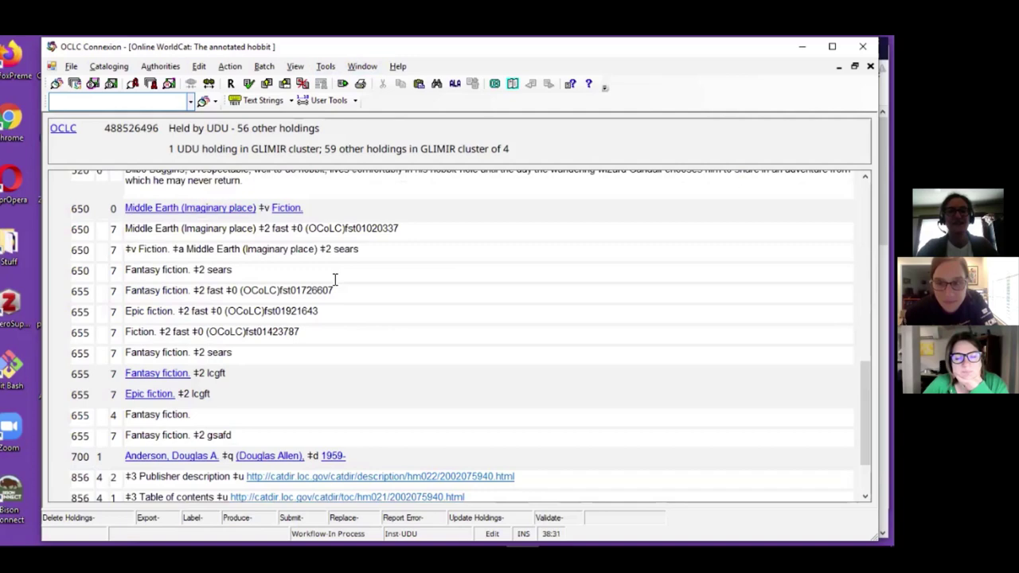
{"action": "scroll", "coordinate": [231, 238], "scroll_direction": "up", "scroll_amount": 4}
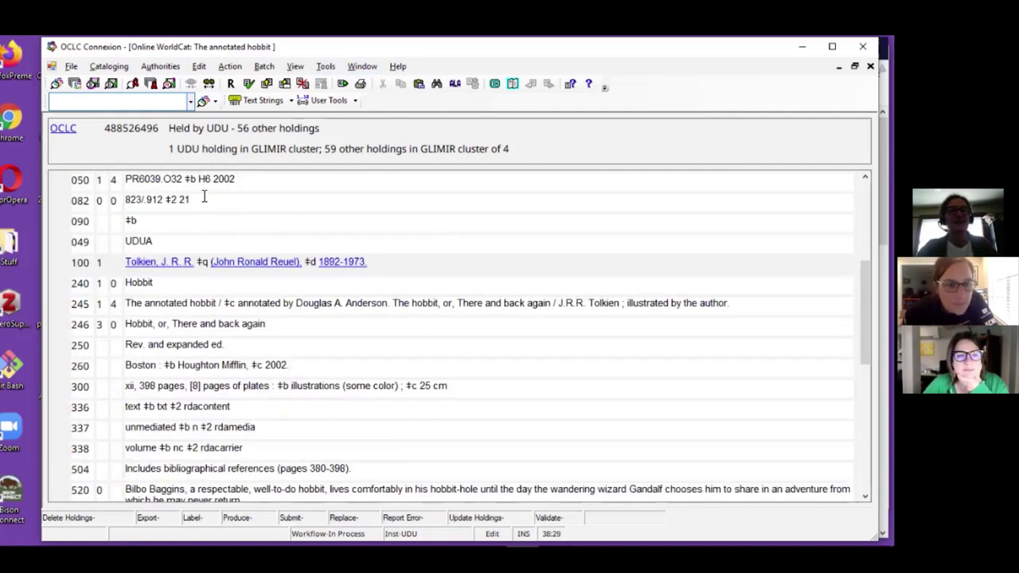
{"action": "left_click_drag", "start_coordinate": [248, 264], "coordinate": [147, 265]}
{"action": "key", "text": "ctrl+c"}
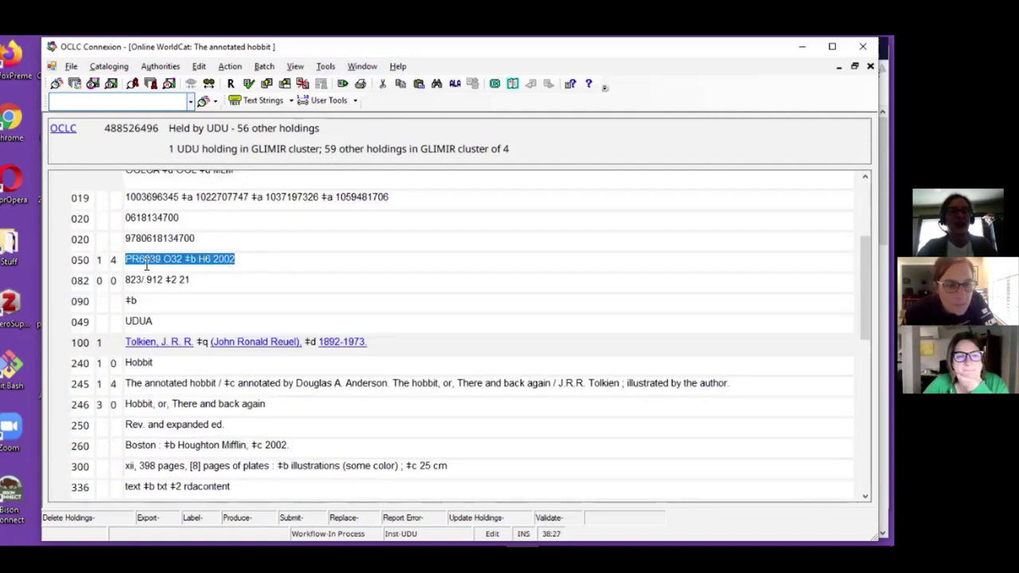
{"action": "scroll", "coordinate": [291, 289], "scroll_direction": "down", "scroll_amount": 10}
{"action": "left_click", "coordinate": [462, 479]}
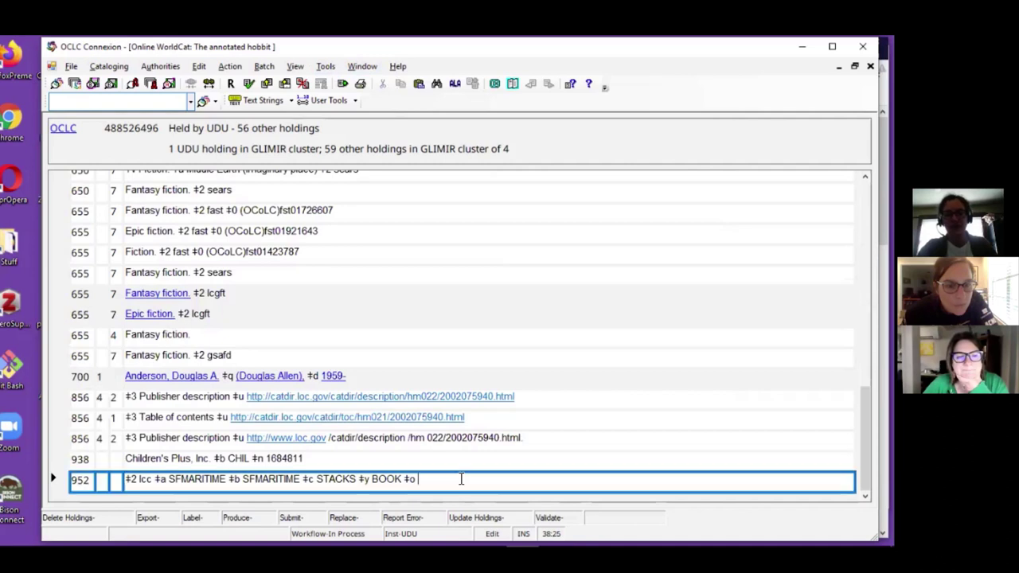
{"action": "key", "text": "ctrl+v"}
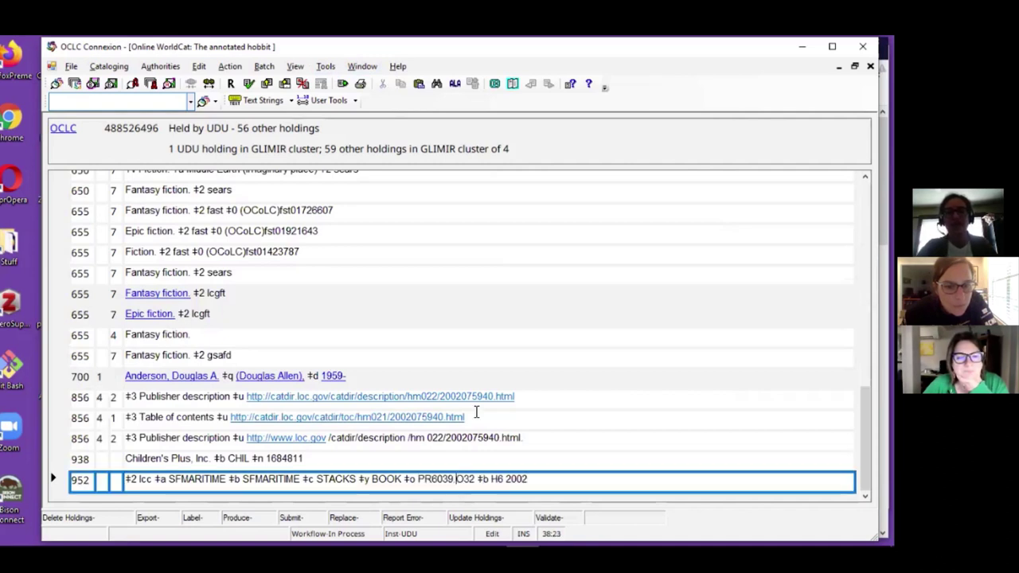
{"action": "key", "text": "BackSpace"}
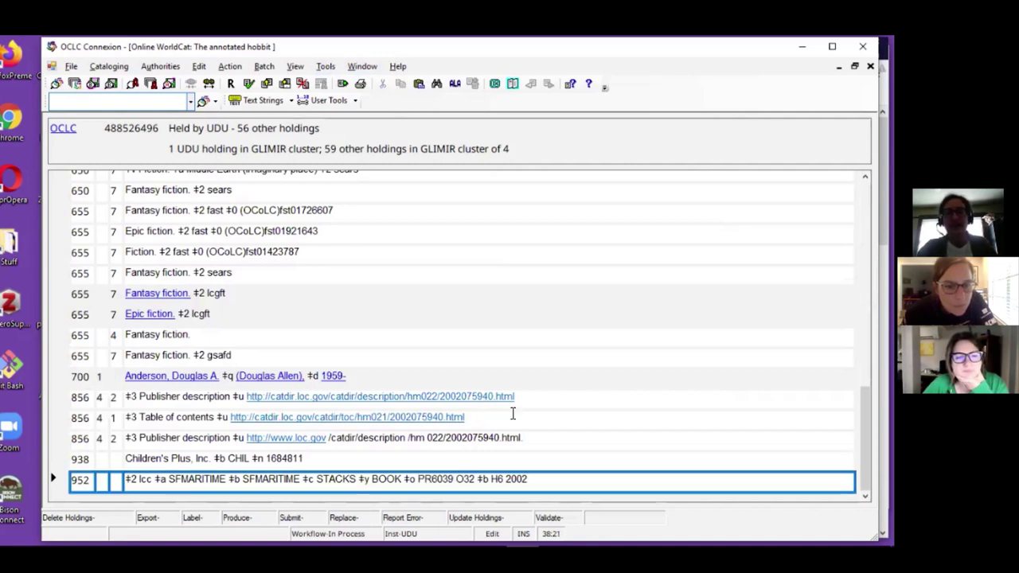
{"action": "left_click", "coordinate": [487, 479]}
{"action": "key", "text": "BackSpace"}
{"action": "key", "text": "BackSpace"}
{"action": "key", "text": "BackSpace"}
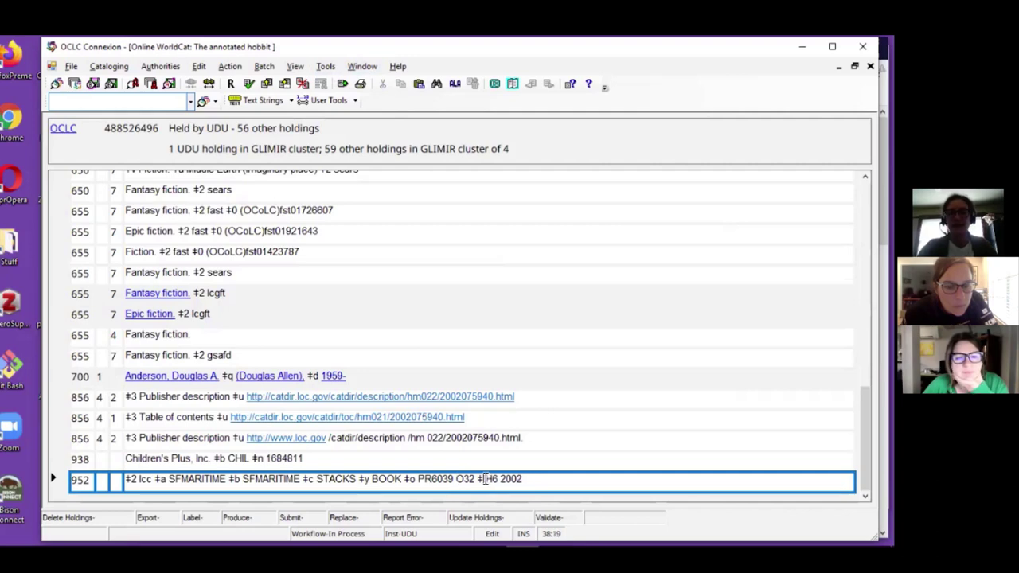
{"action": "key", "text": "Left"}
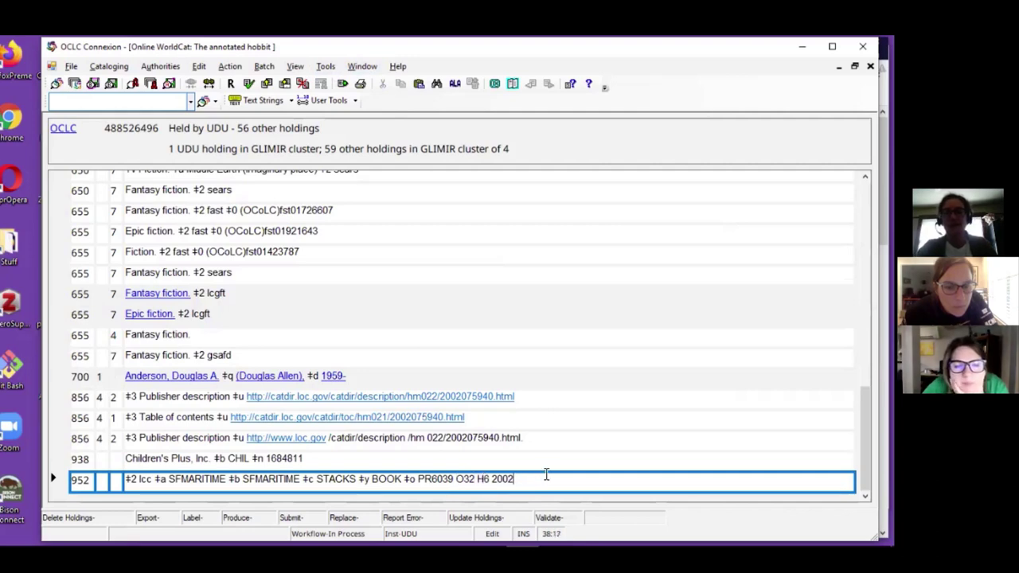
{"action": "key", "text": "Page_Up"}
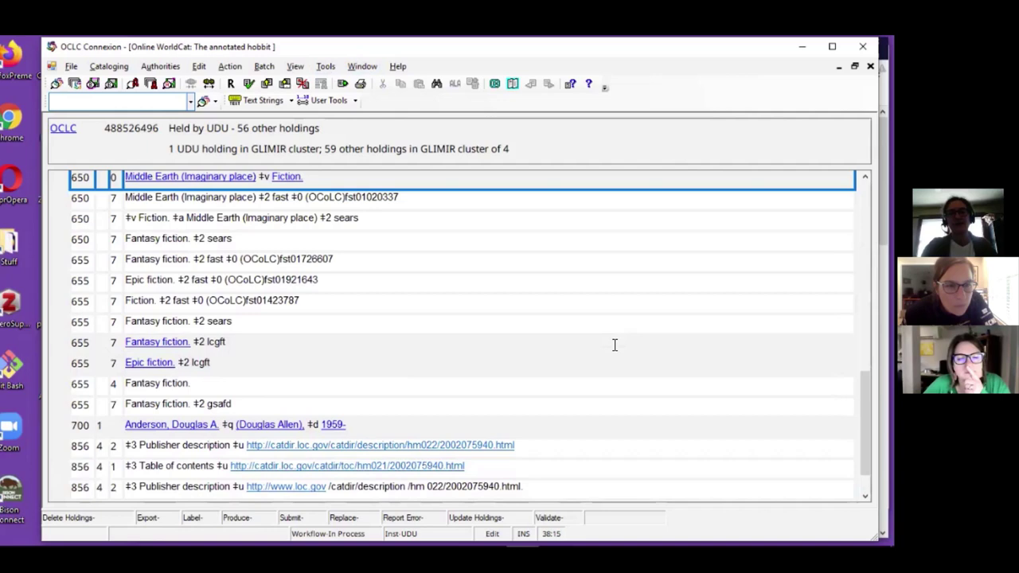
Step: Add barcode subfield ‡p 1234567 at the end of the 952 field
{"action": "scroll", "coordinate": [614, 344], "scroll_direction": "down", "scroll_amount": 3}
{"action": "left_click", "coordinate": [555, 481]}
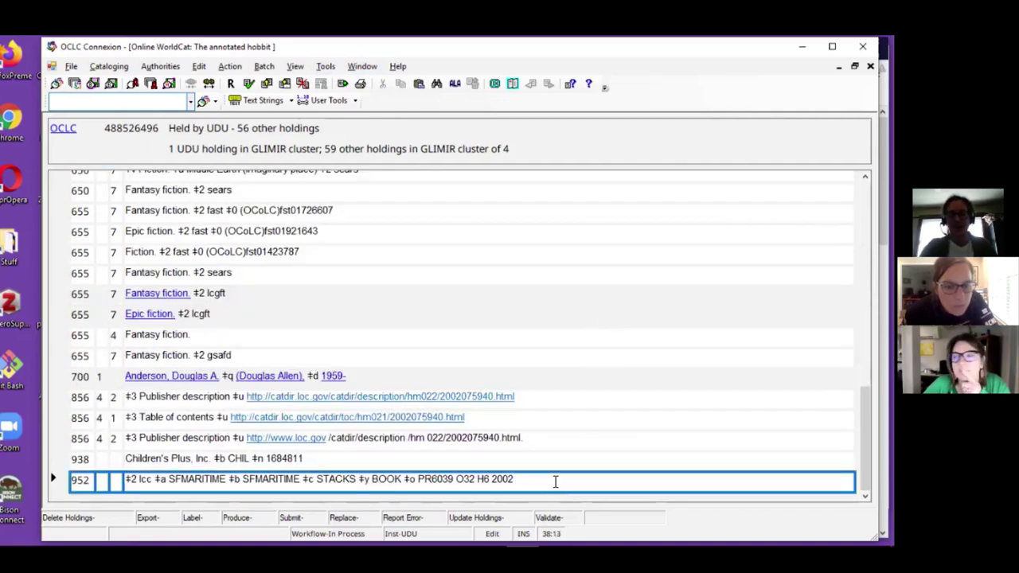
{"action": "key", "text": "ctrl+d"}
{"action": "type", "text": "p"}
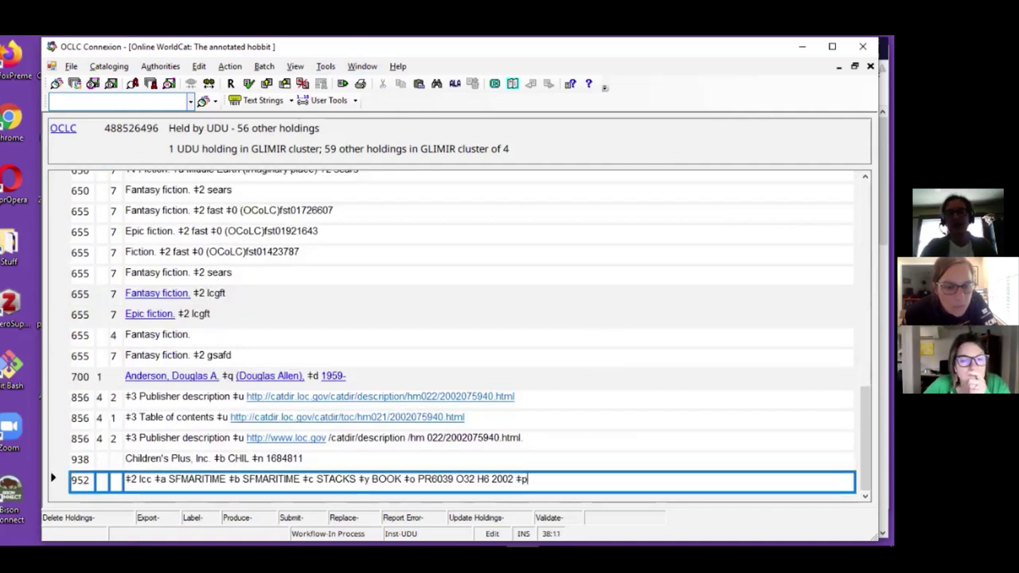
{"action": "type", "text": " 123"}
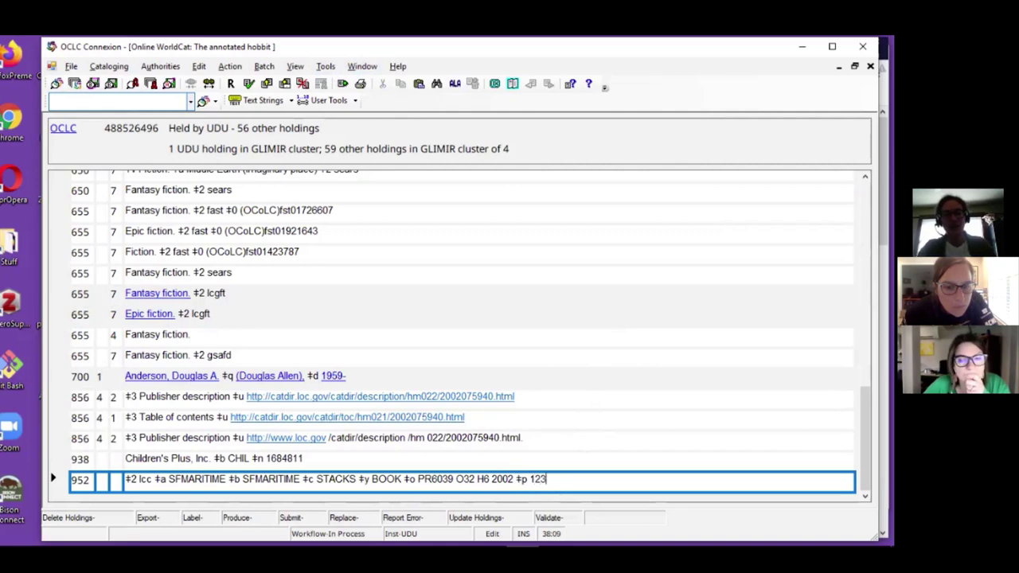
{"action": "type", "text": "4567"}
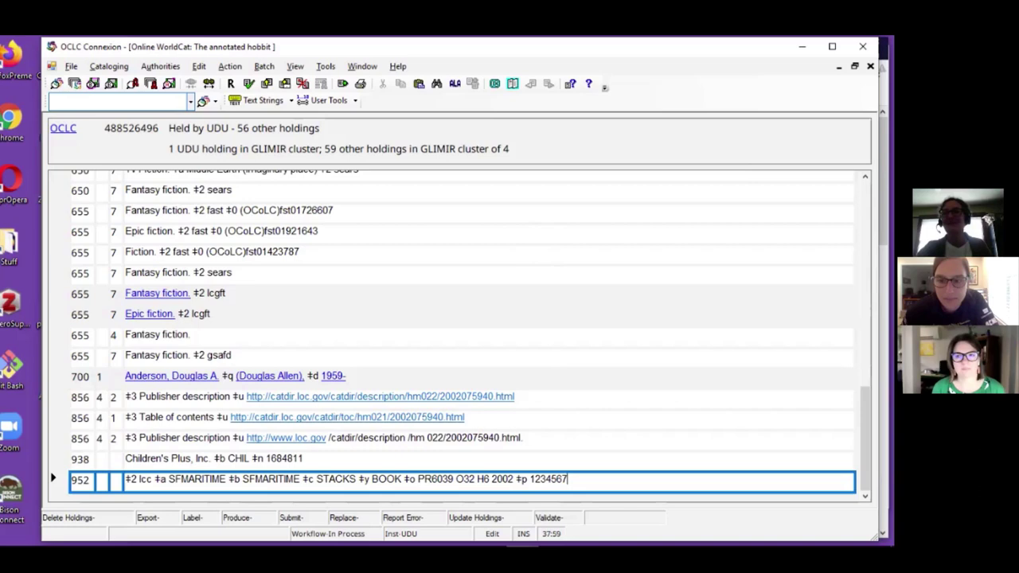
Step: Save the record to the local save file, close it, and switch back to Koha
{"action": "key", "text": "ctrl+shift+s"}
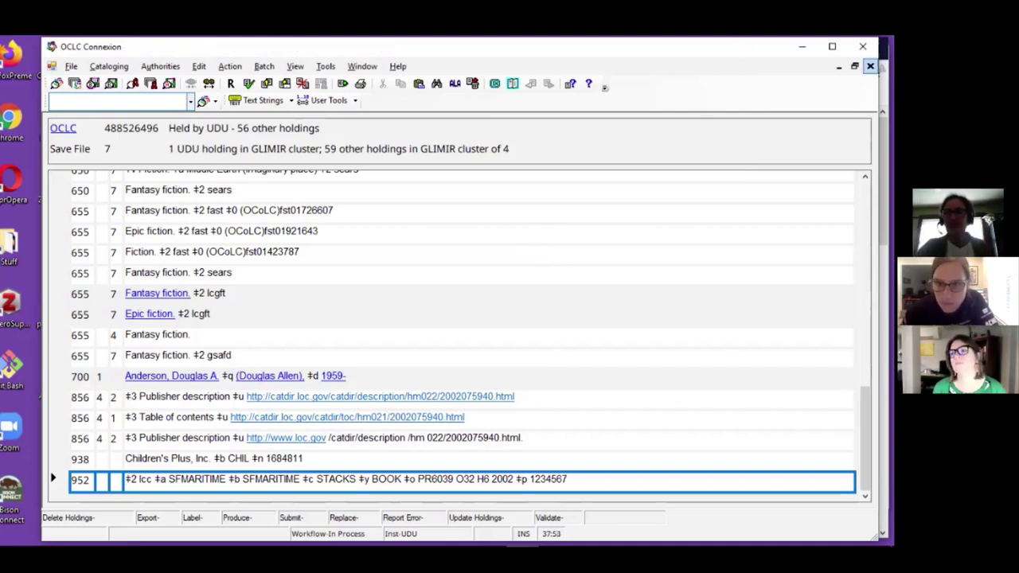
{"action": "left_click", "coordinate": [871, 66]}
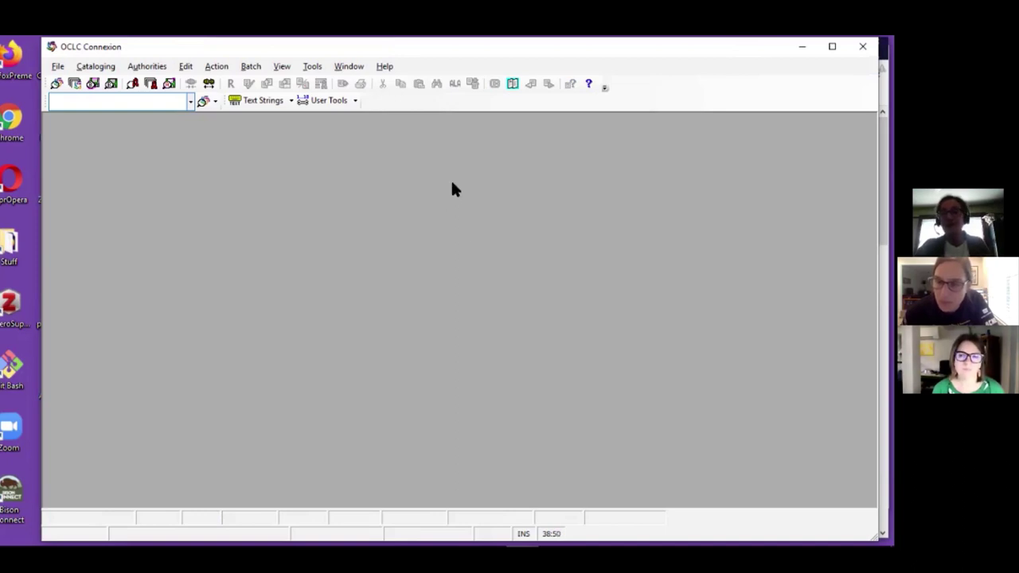
{"action": "key", "text": "alt+Tab"}
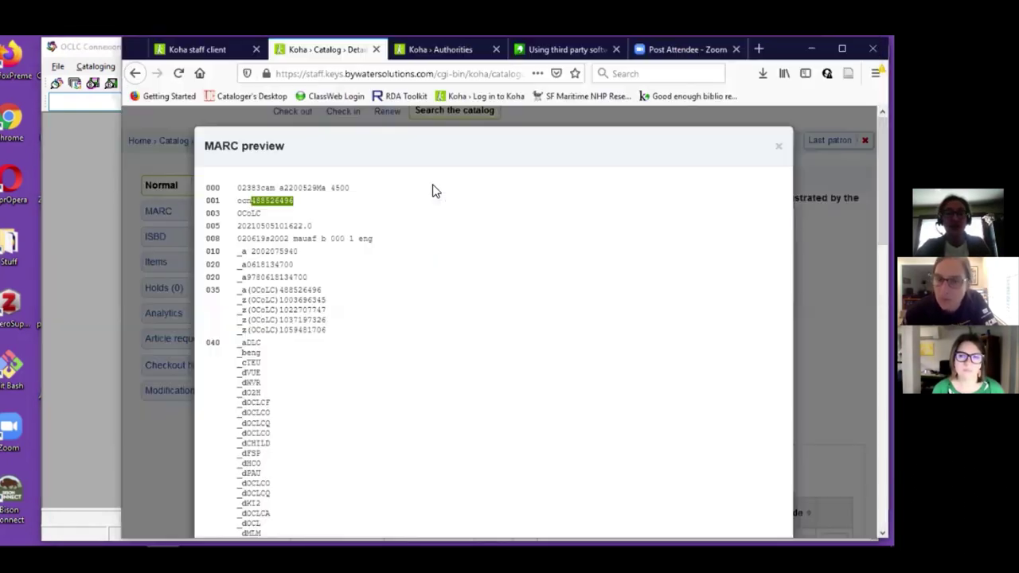
Step: Close the MARC preview and start a new authority from a Z39.50/SRU search in Authorities
{"action": "key", "text": "Escape"}
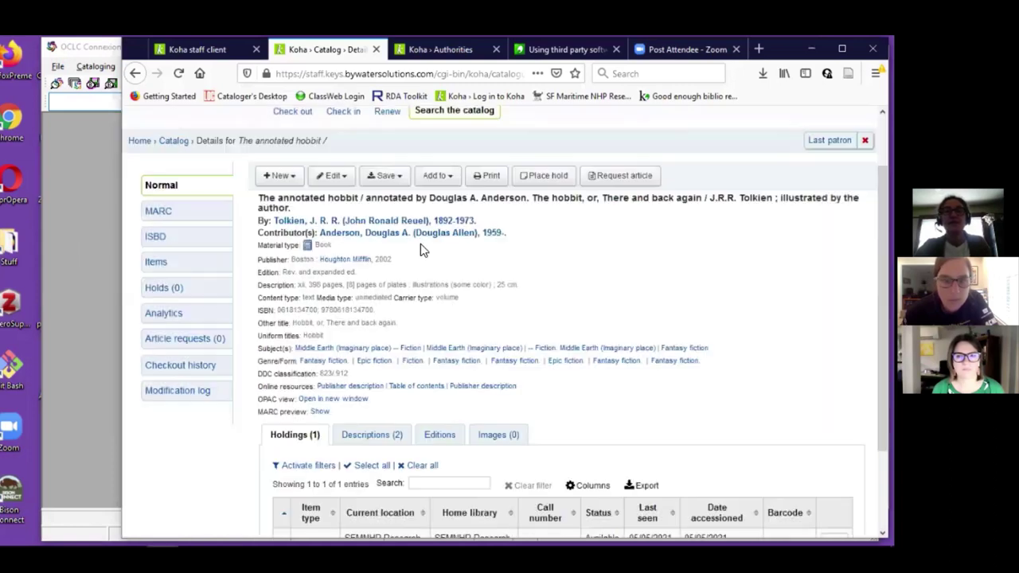
{"action": "scroll", "coordinate": [420, 244], "scroll_direction": "up", "scroll_amount": 2}
{"action": "left_click", "coordinate": [403, 121]}
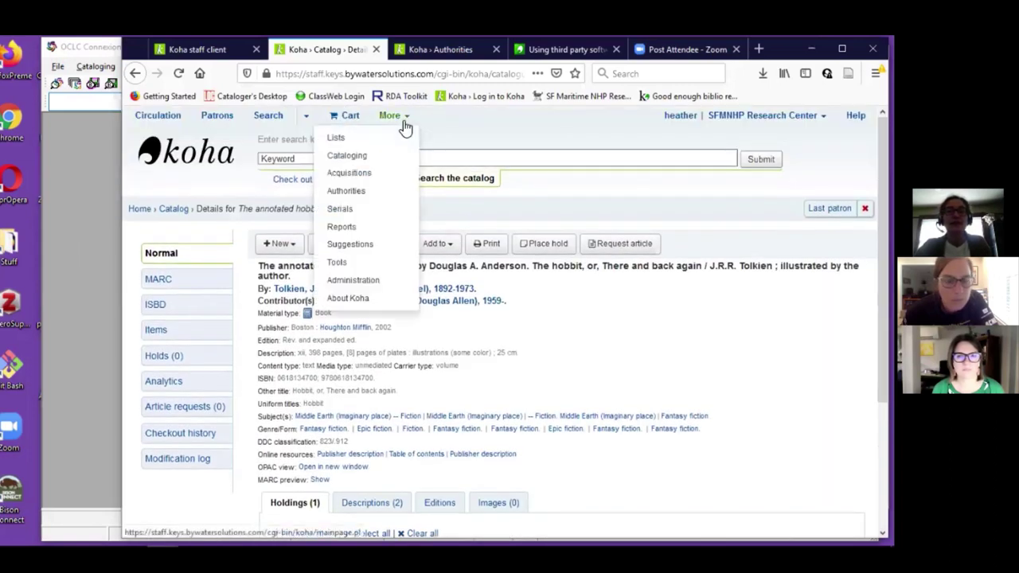
{"action": "left_click", "coordinate": [374, 191]}
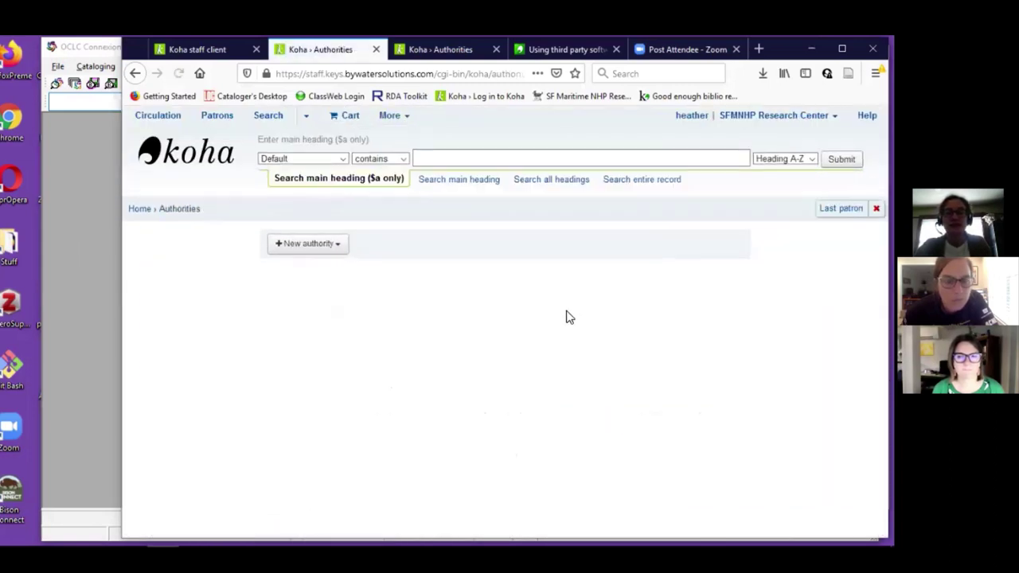
{"action": "left_click", "coordinate": [341, 253]}
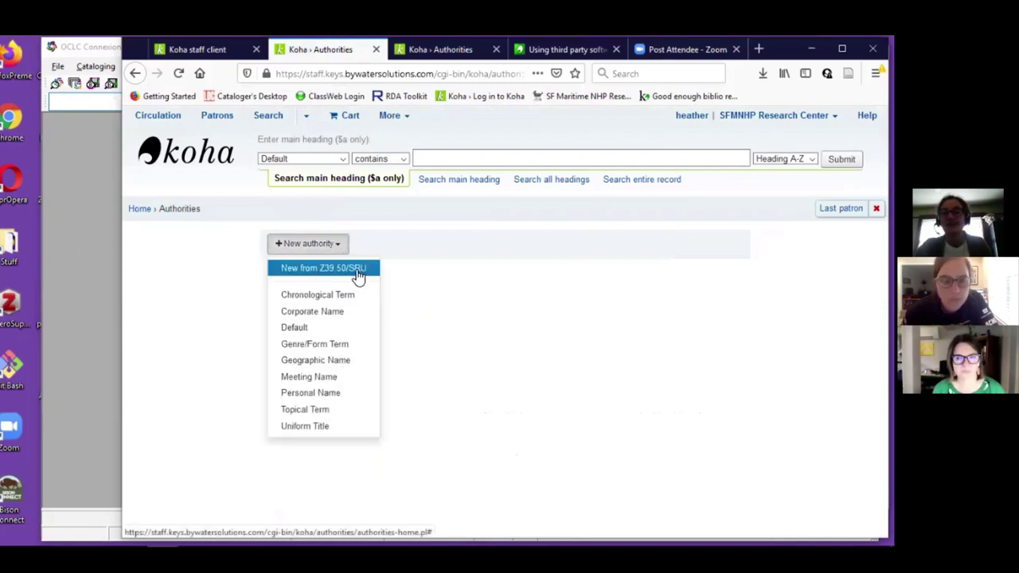
{"action": "left_click", "coordinate": [356, 275]}
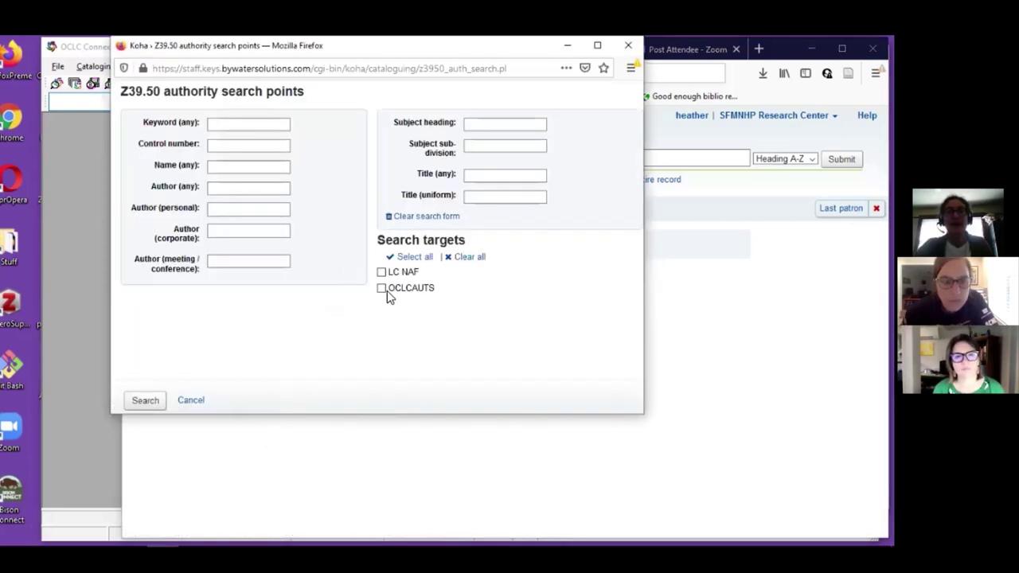
Step: Search LC NAF and OCLCAUTS by Name (any) for the collector's personal-name heading
{"action": "left_click", "coordinate": [382, 289]}
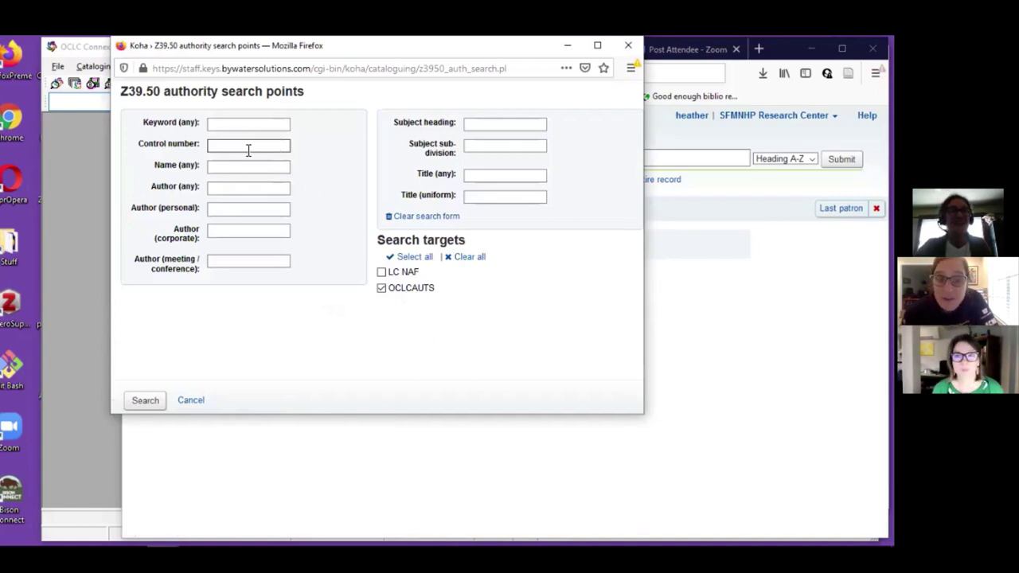
{"action": "left_click", "coordinate": [224, 188]}
{"action": "left_click", "coordinate": [332, 369]}
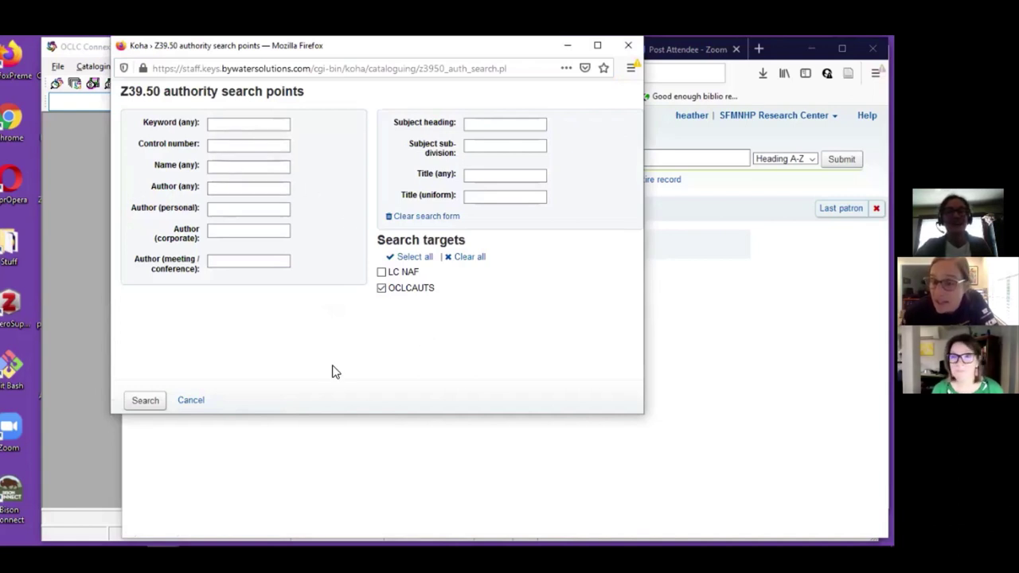
{"action": "left_click", "coordinate": [381, 272]}
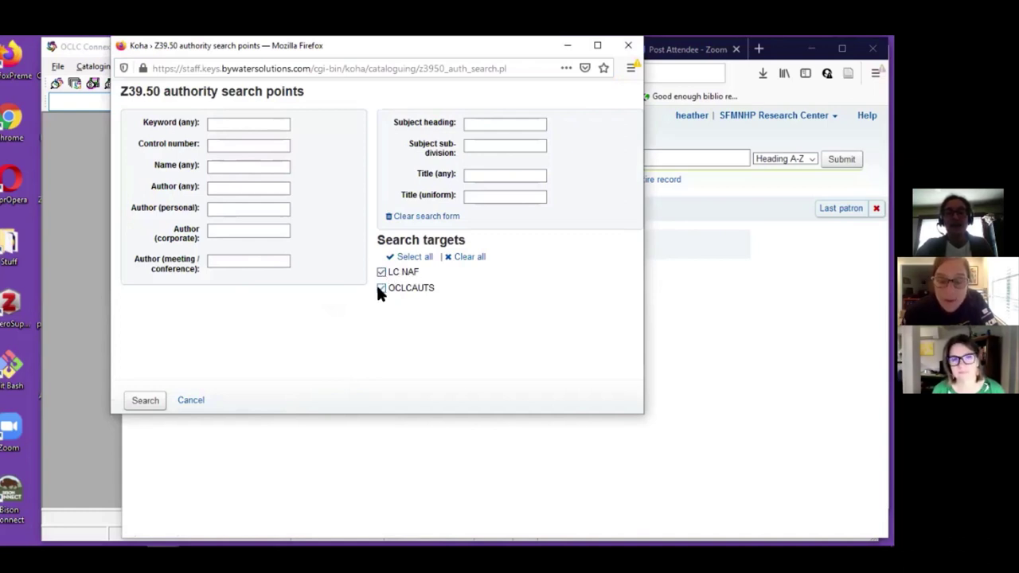
{"action": "left_click", "coordinate": [239, 188]}
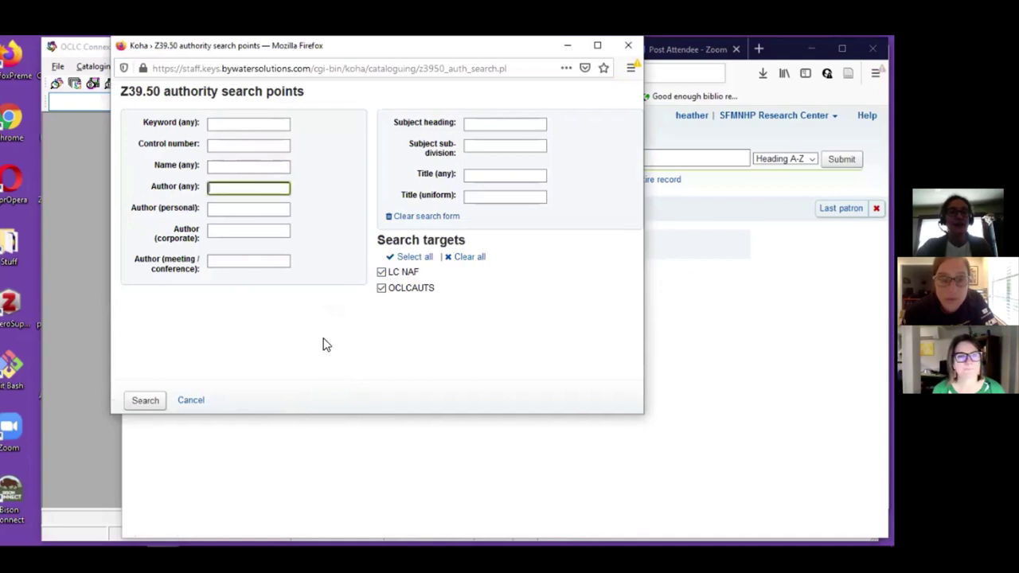
{"action": "left_click", "coordinate": [216, 167]}
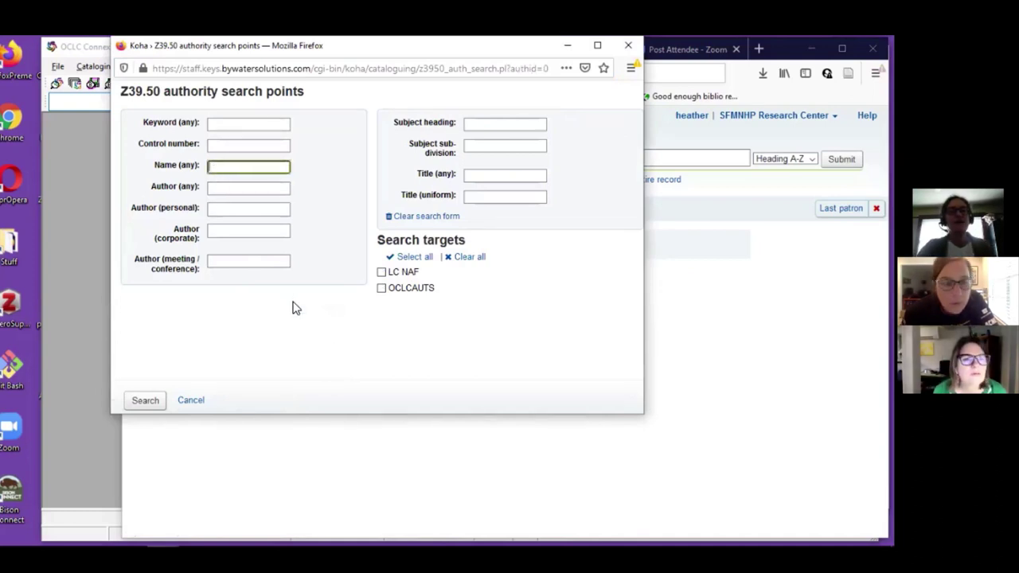
{"action": "type", "text": "Gord"}
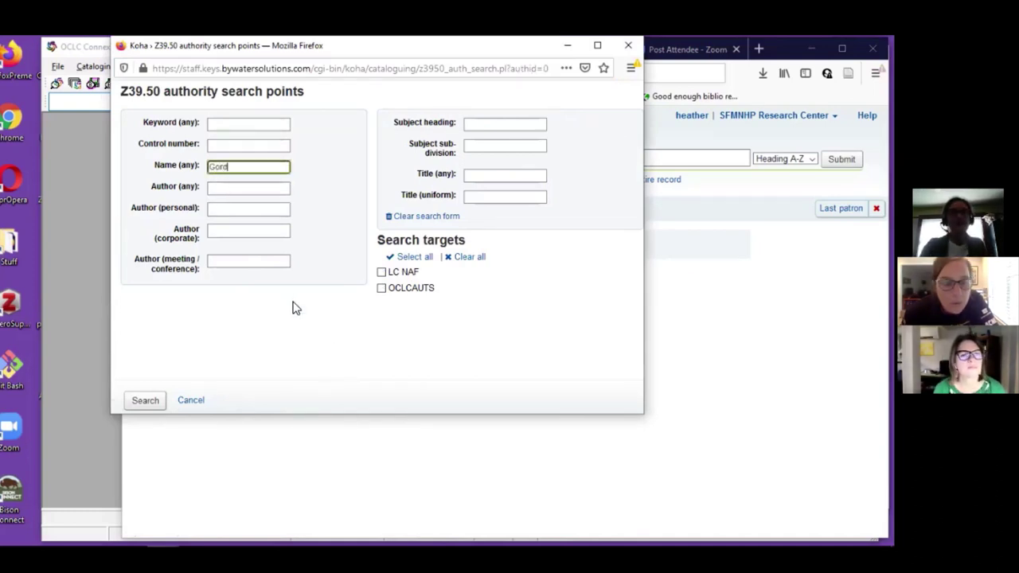
{"action": "type", "text": "on, Robert Winslow"}
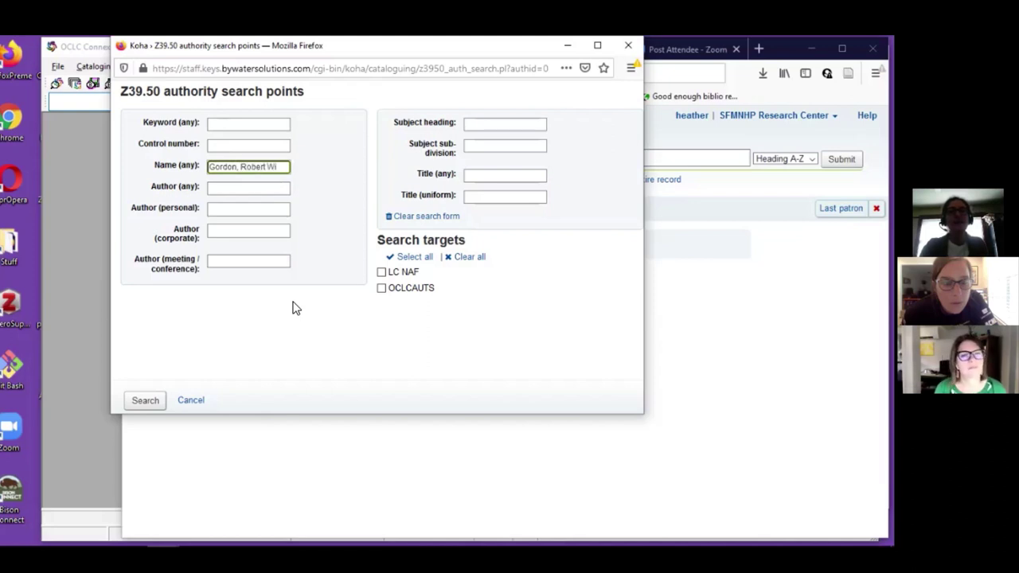
{"action": "left_click", "coordinate": [381, 288]}
{"action": "left_click", "coordinate": [381, 272]}
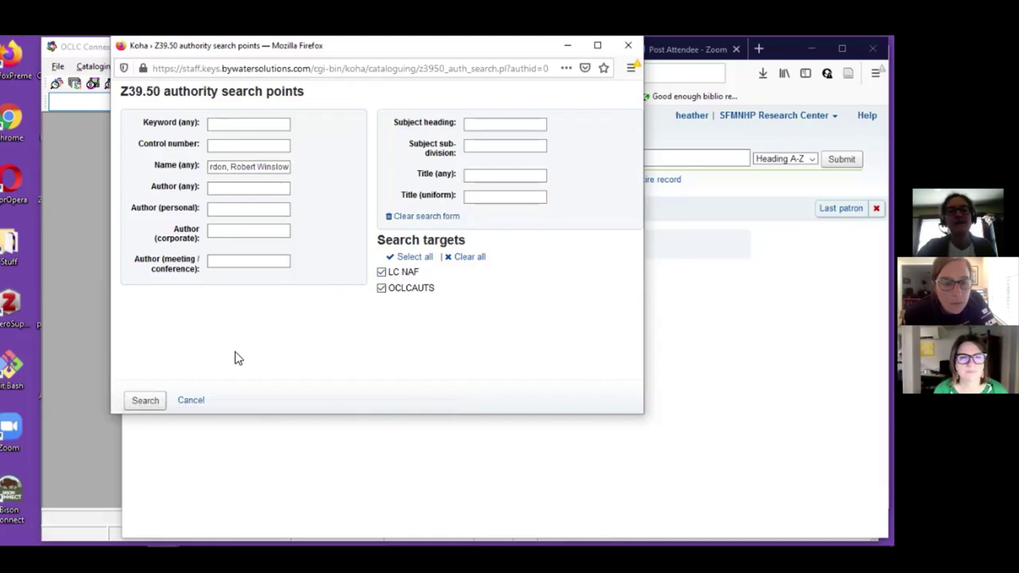
{"action": "left_click", "coordinate": [151, 401]}
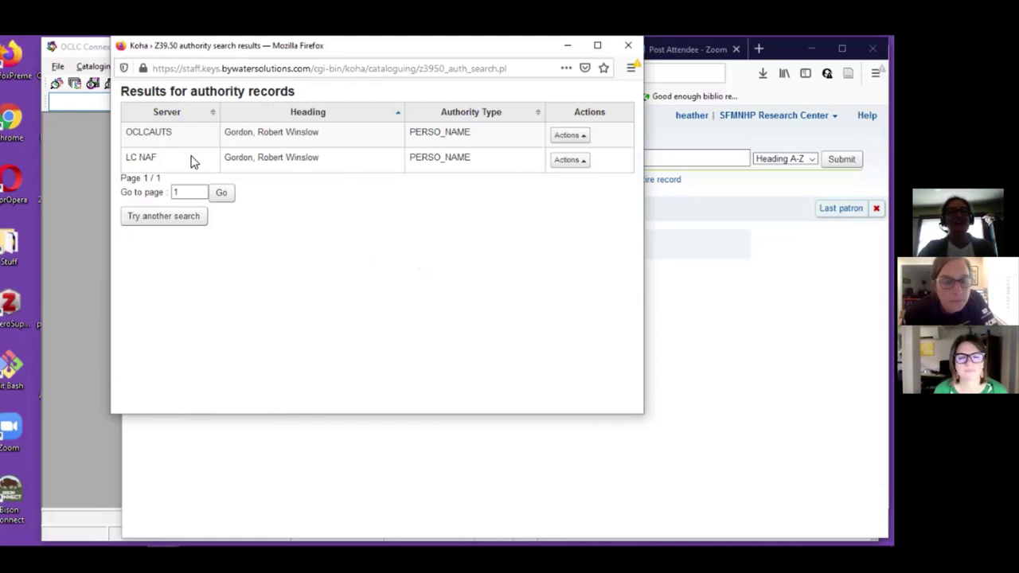
Step: Preview the OCLCAUTS and LC NAF records' MARC, checking the LC NAF 035 number, then close the results
{"action": "left_click", "coordinate": [585, 142]}
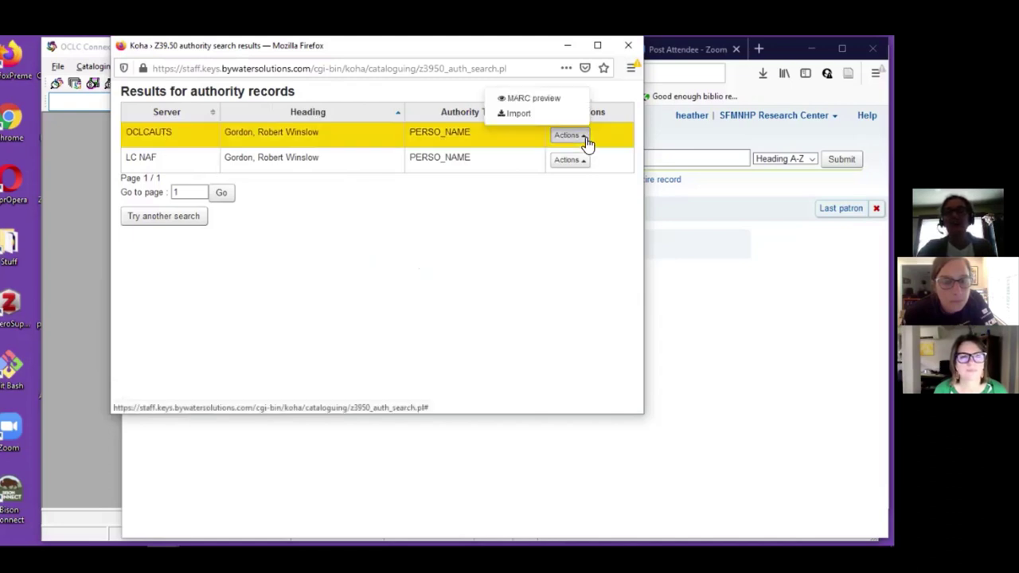
{"action": "left_click", "coordinate": [532, 101]}
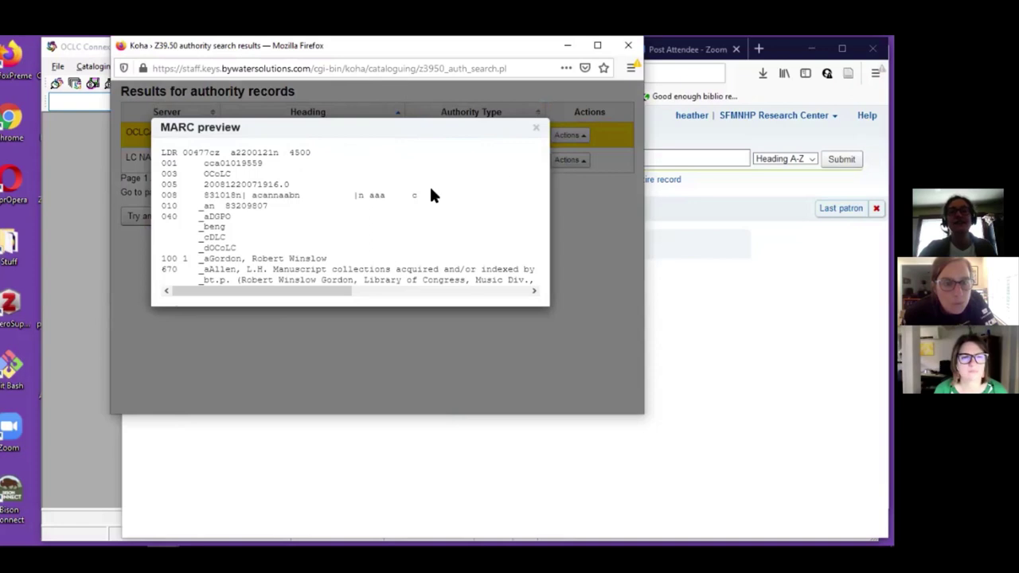
{"action": "left_click", "coordinate": [537, 130]}
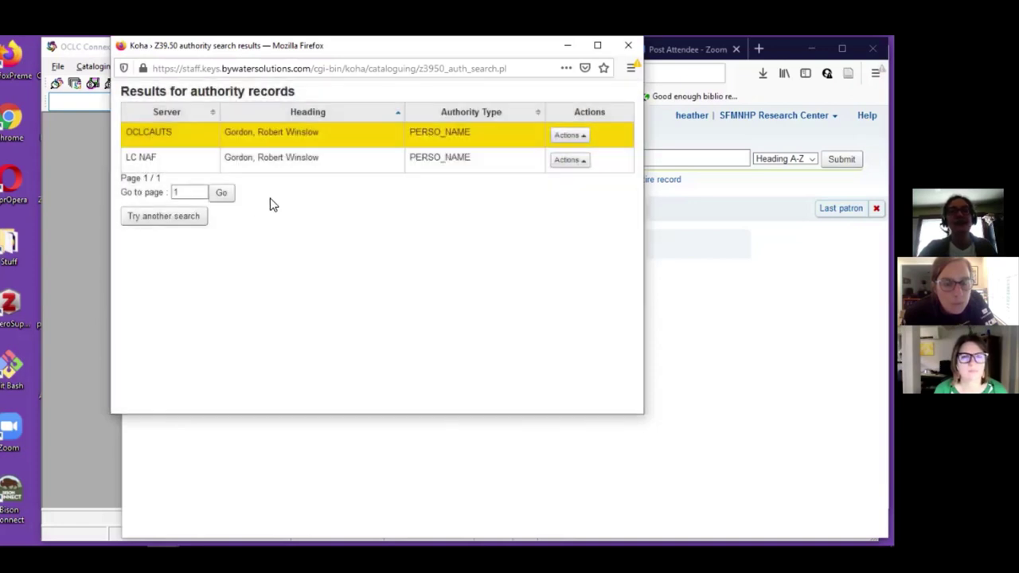
{"action": "left_click", "coordinate": [585, 167]}
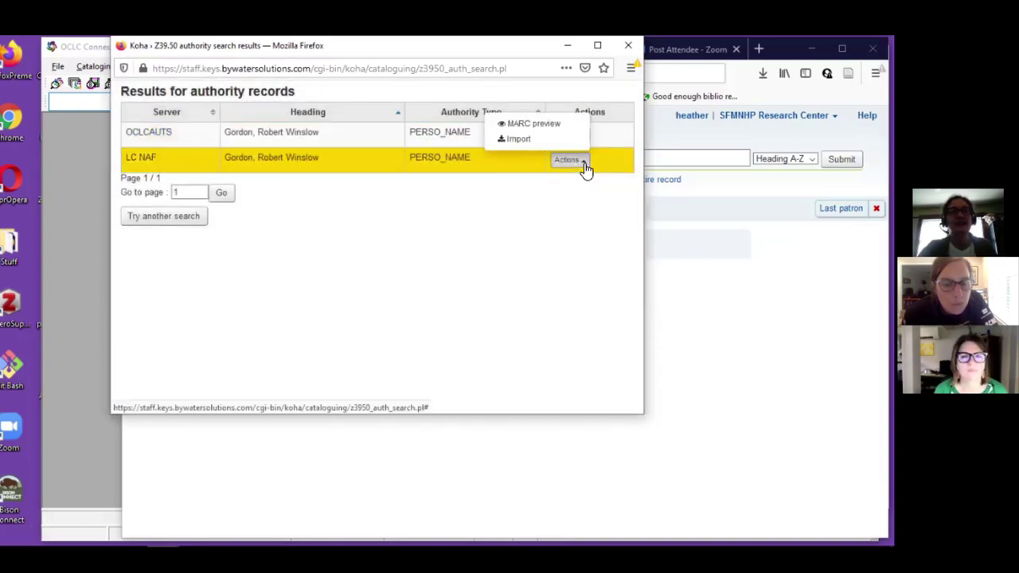
{"action": "left_click", "coordinate": [553, 124]}
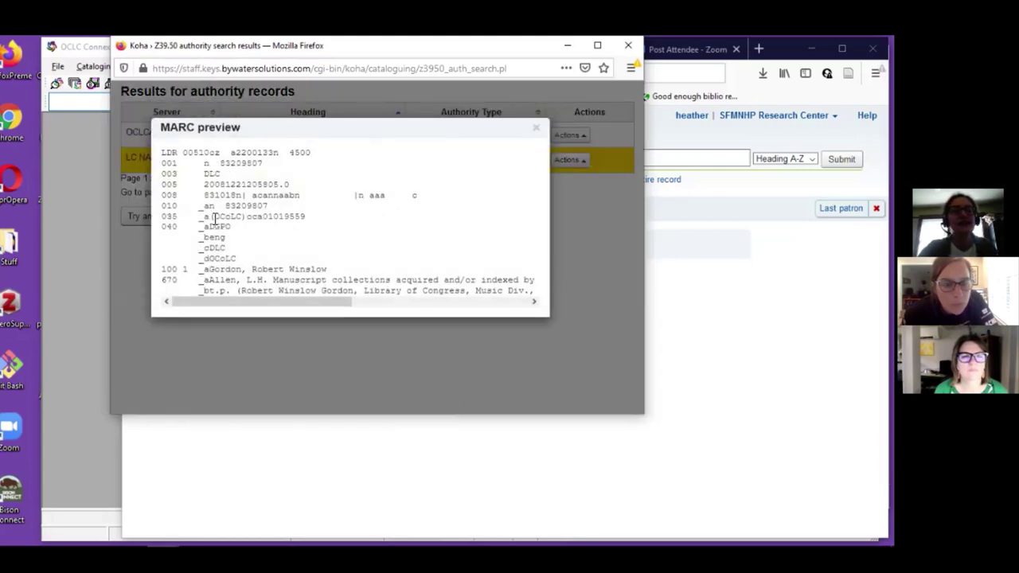
{"action": "left_click_drag", "start_coordinate": [214, 216], "coordinate": [310, 224]}
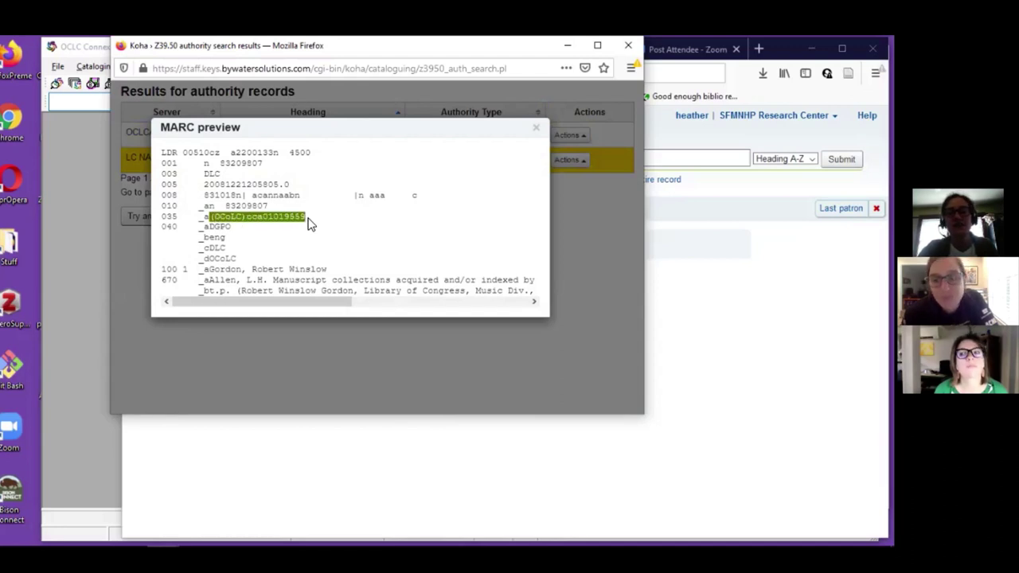
{"action": "left_click", "coordinate": [378, 255]}
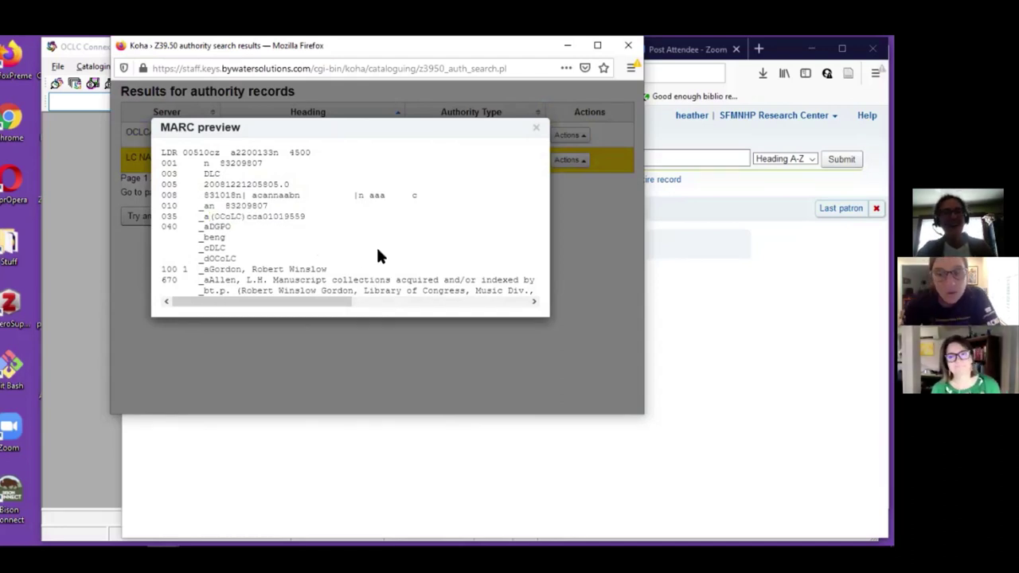
{"action": "left_click", "coordinate": [538, 130]}
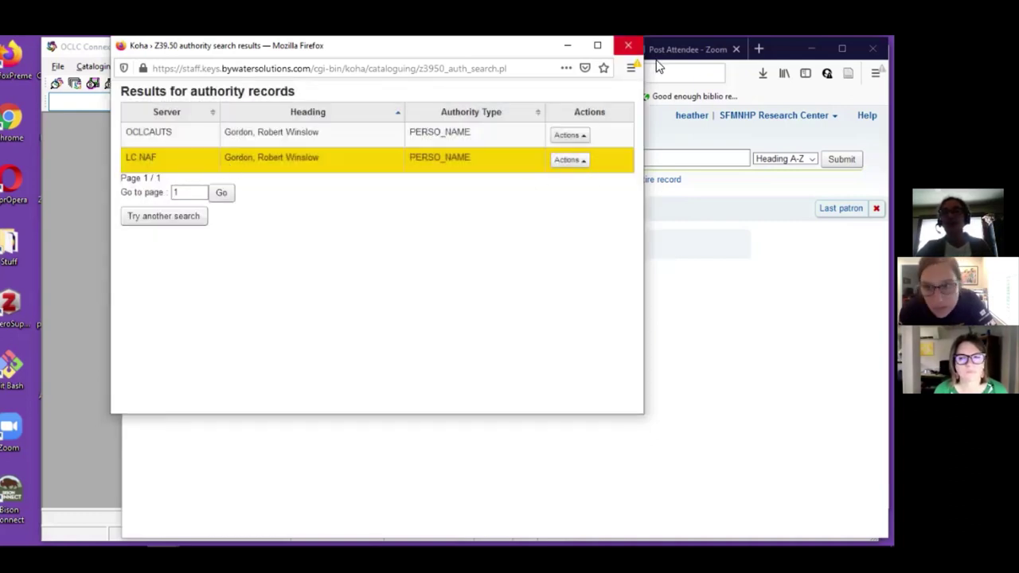
{"action": "left_click", "coordinate": [628, 45]}
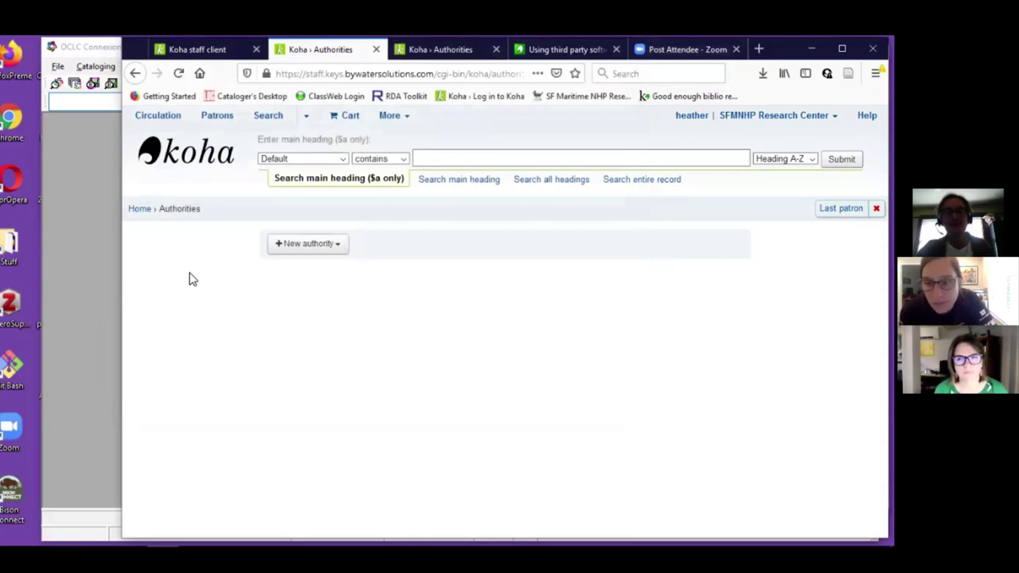
Step: In Connexion, open the local authority save file with Shift+F3, review its two records, and close it
{"action": "left_click", "coordinate": [98, 301]}
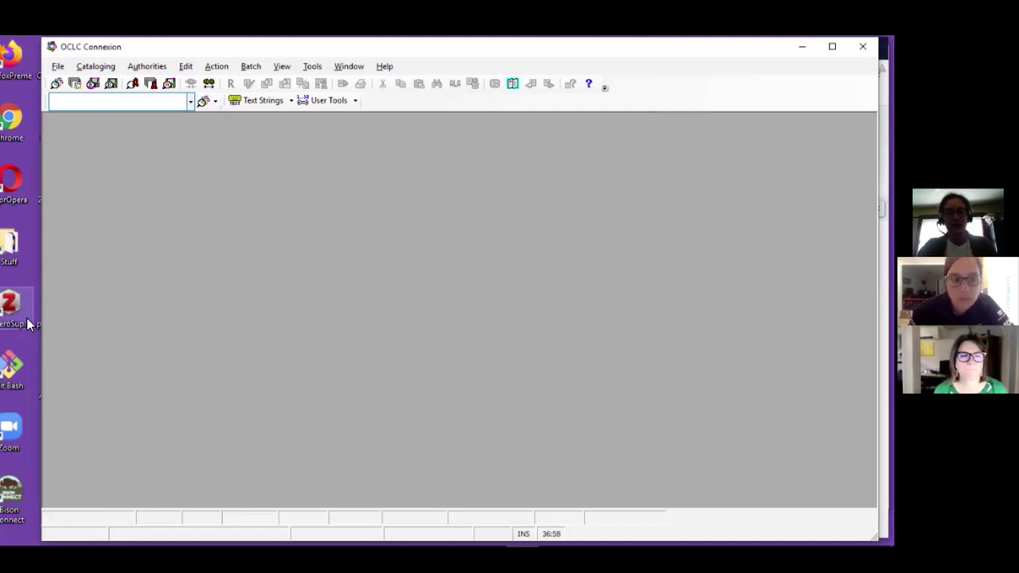
{"action": "key", "text": "shift+F3"}
{"action": "key", "text": "Return"}
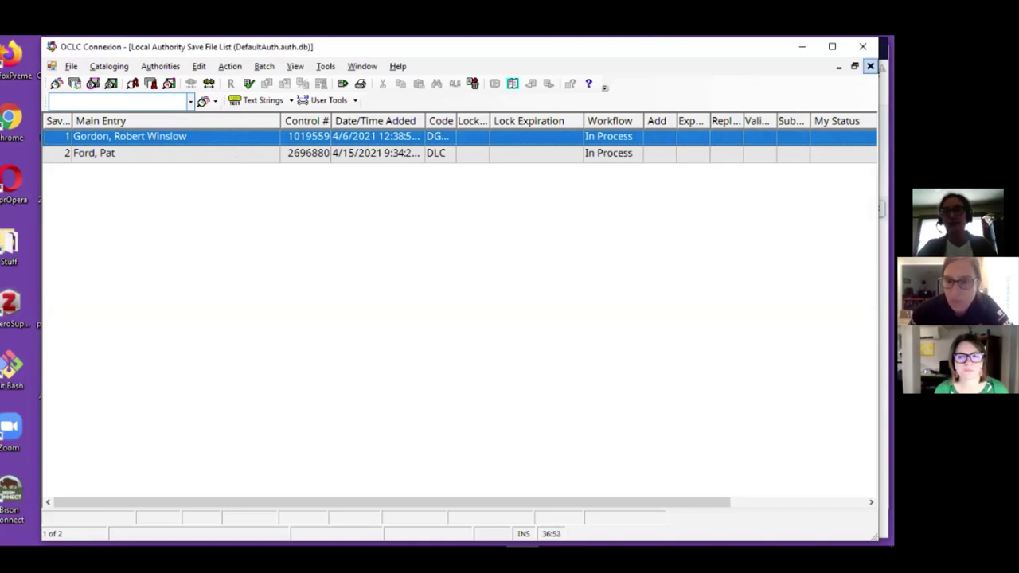
{"action": "left_click", "coordinate": [870, 66]}
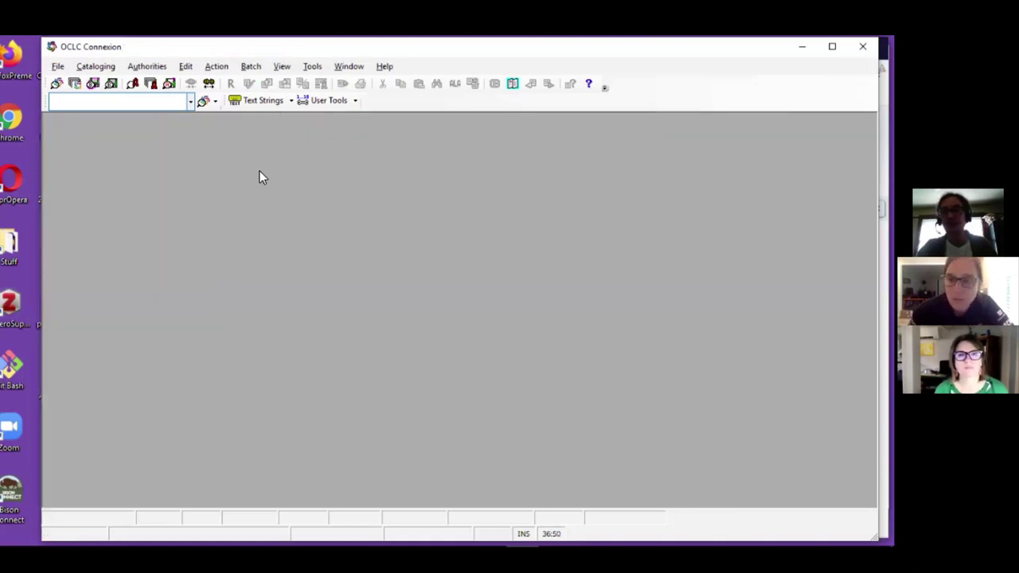
Step: Set the Export option in Tools > Options to File (Prompt for filename) and apply it
{"action": "left_click", "coordinate": [310, 68]}
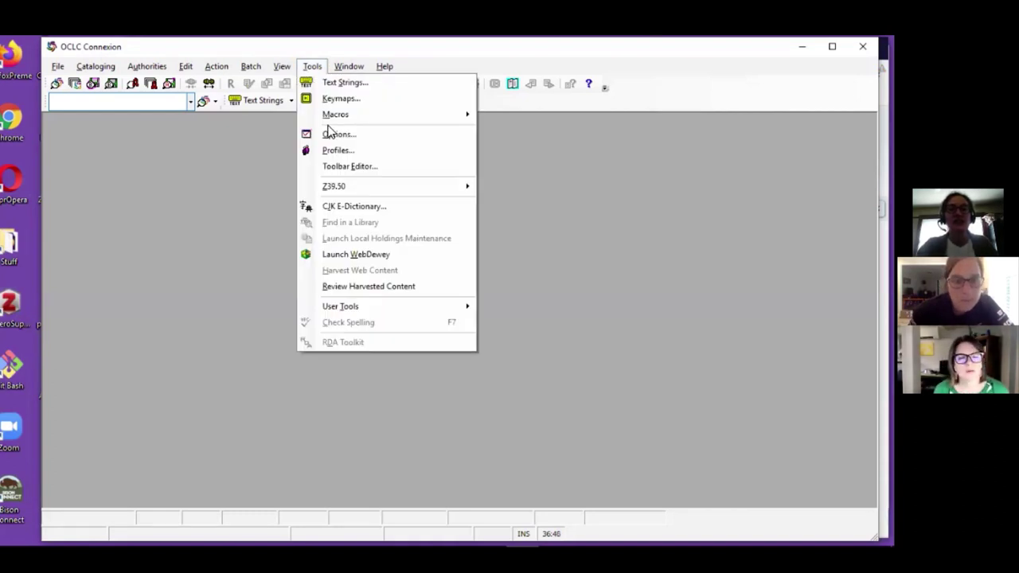
{"action": "left_click", "coordinate": [334, 135]}
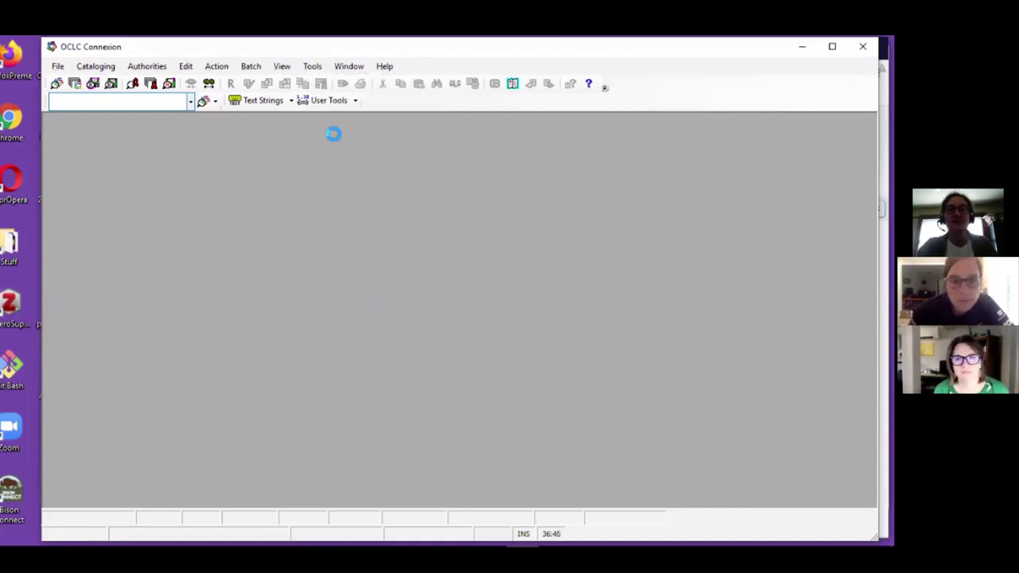
{"action": "left_click", "coordinate": [460, 162]}
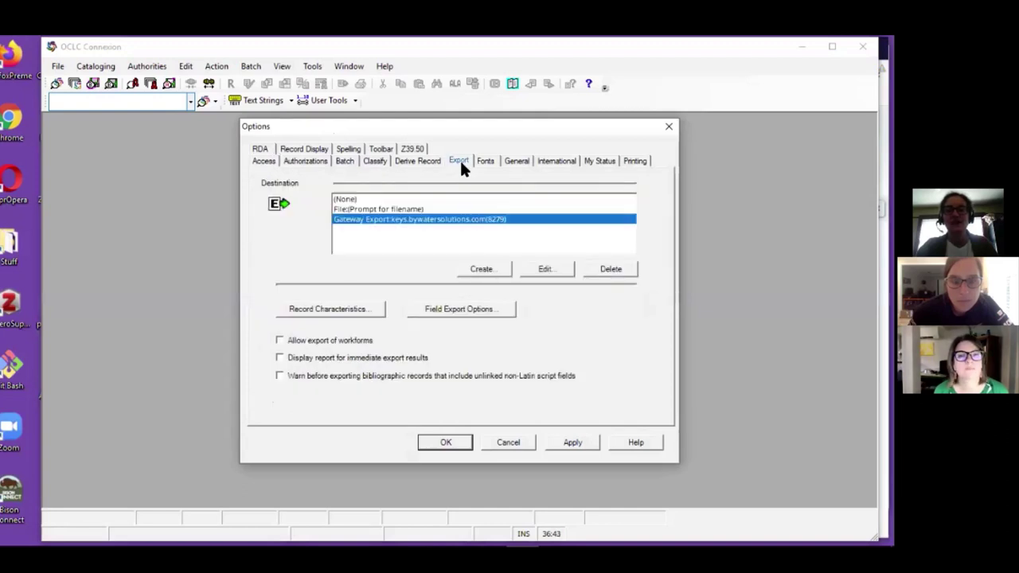
{"action": "left_click", "coordinate": [380, 209]}
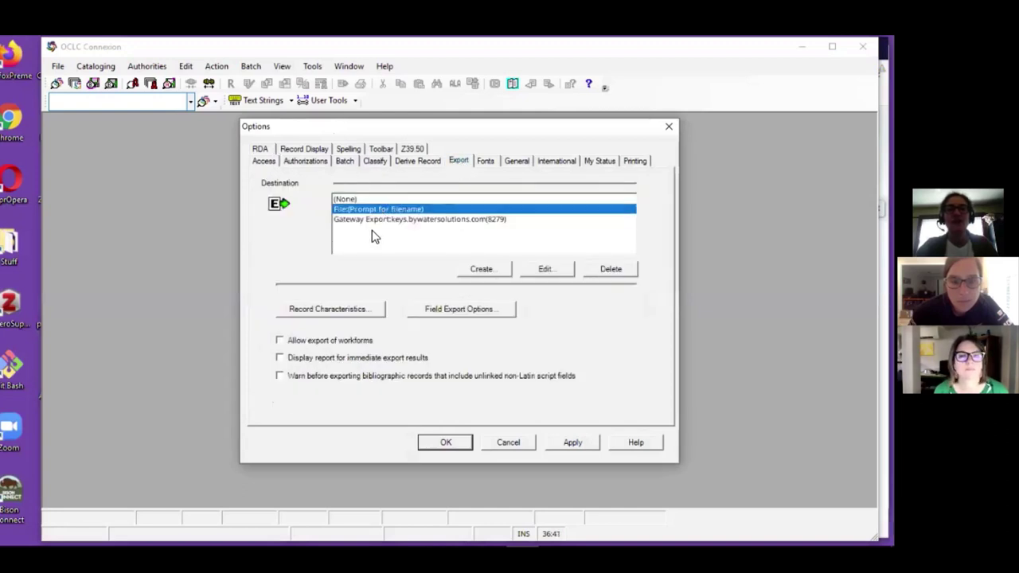
{"action": "left_click", "coordinate": [572, 443]}
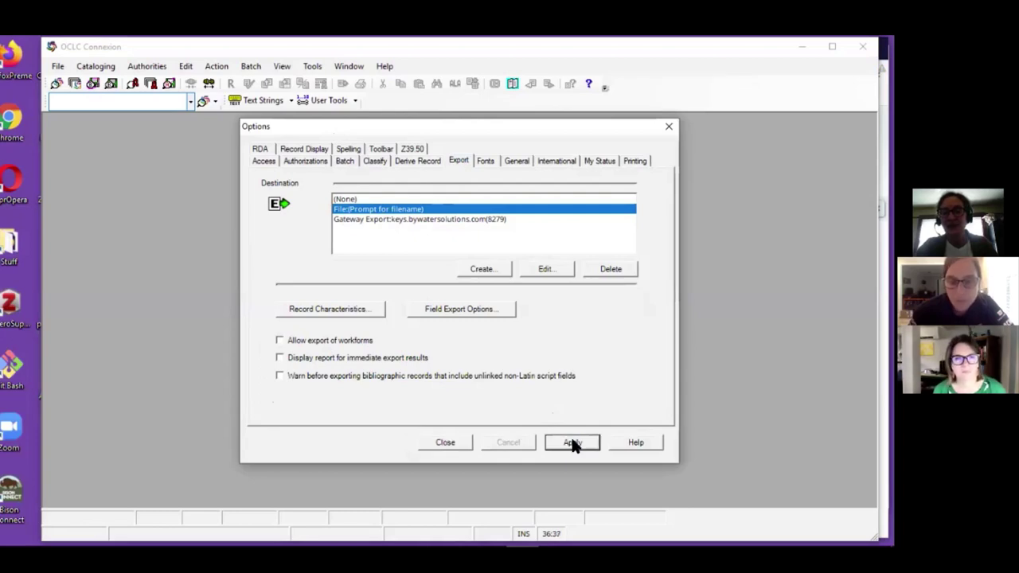
{"action": "left_click", "coordinate": [462, 443]}
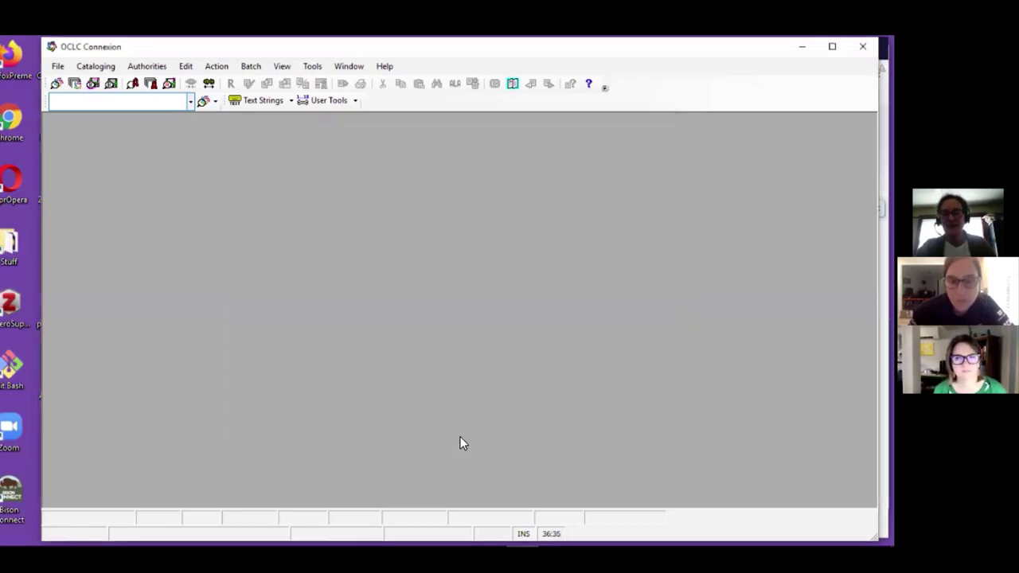
Step: Reopen the local authority save file and select both In Process authority records
{"action": "key", "text": "shift+F3"}
{"action": "key", "text": "Return"}
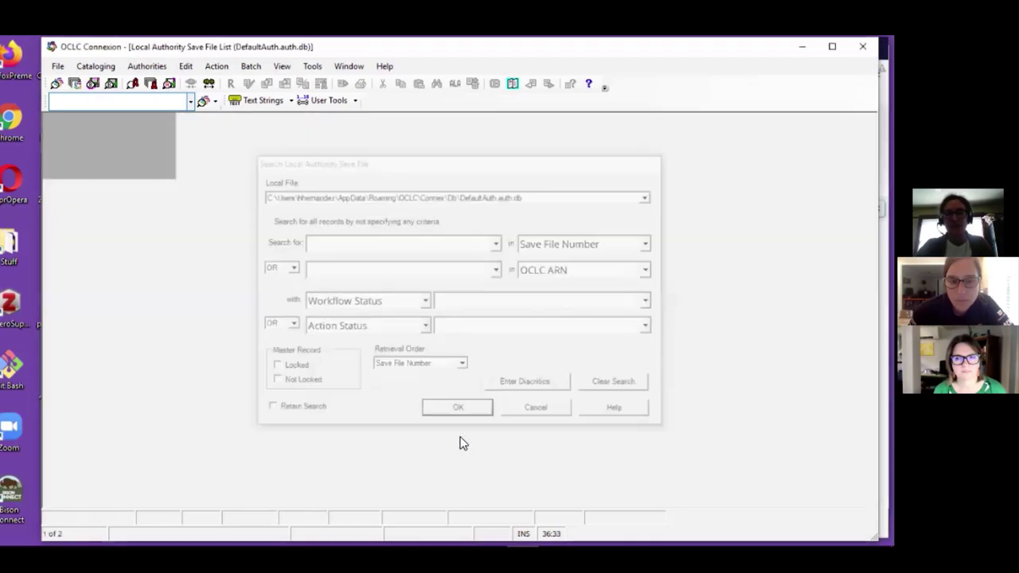
{"action": "key", "text": "shift+Down"}
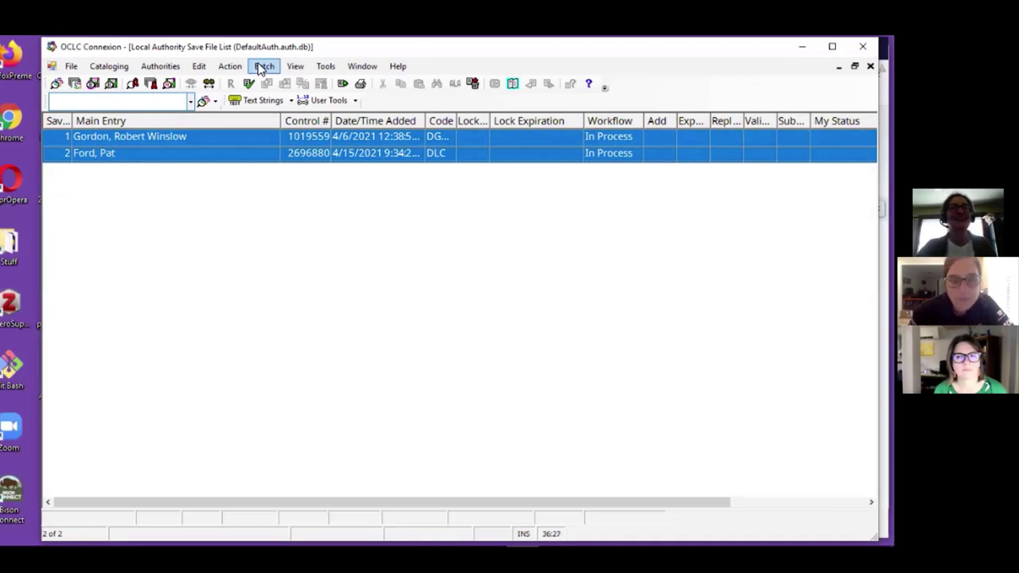
{"action": "left_click", "coordinate": [255, 68]}
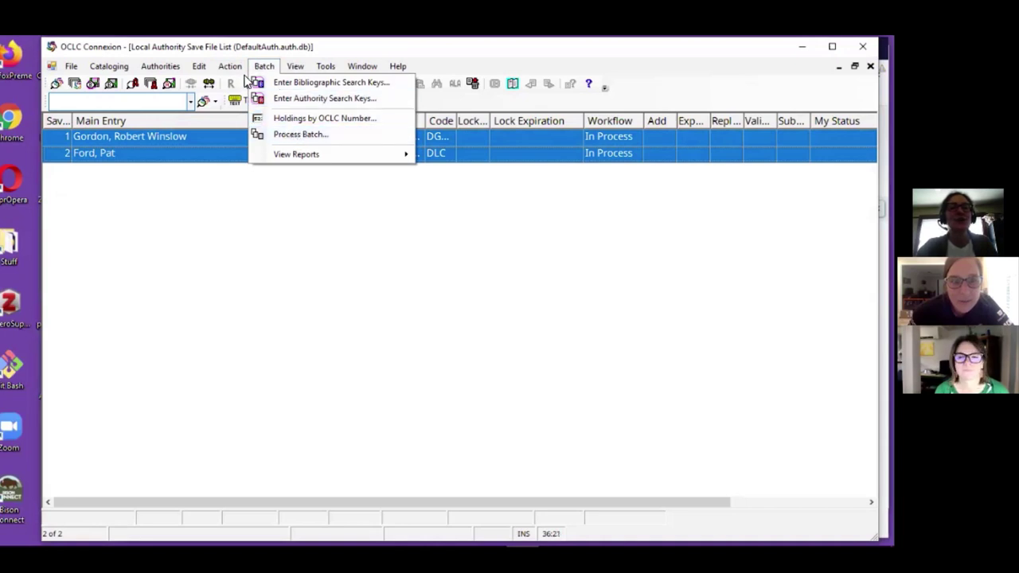
Step: Flag both authority records for export and start a batch run for DefaultAuth.auth.db with Exports
{"action": "mouse_move", "coordinate": [229, 68]}
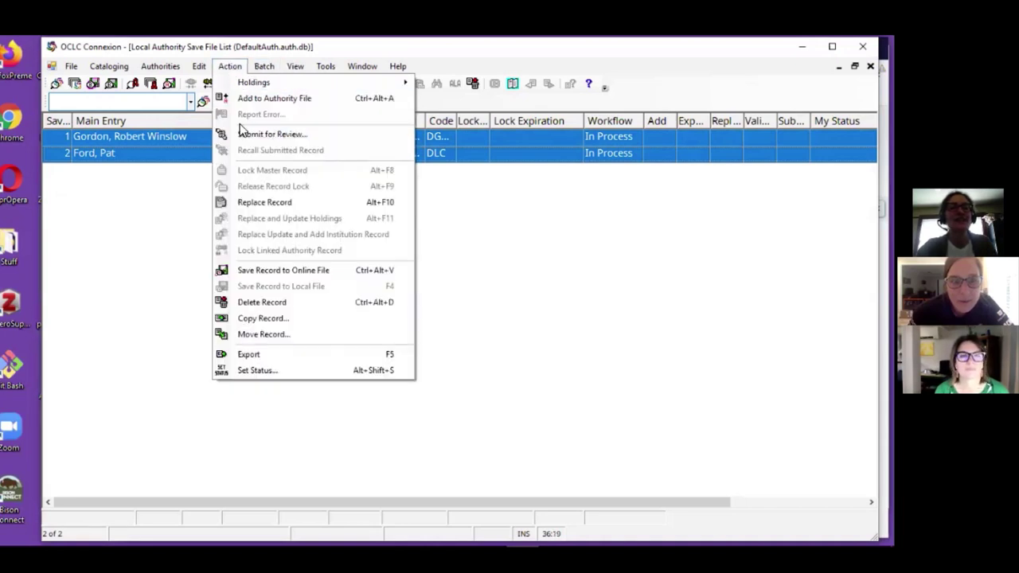
{"action": "left_click", "coordinate": [249, 356]}
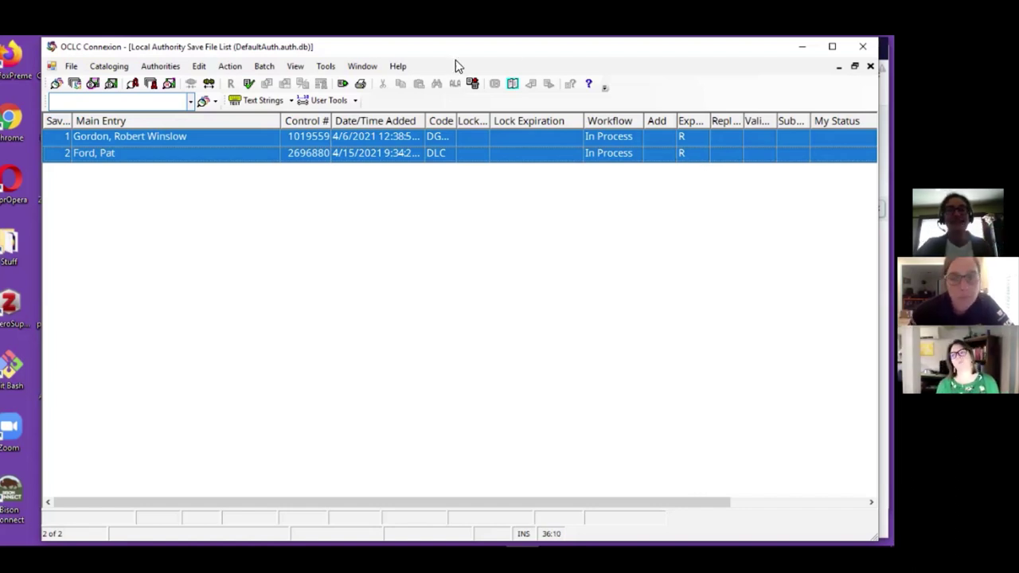
{"action": "left_click", "coordinate": [265, 67]}
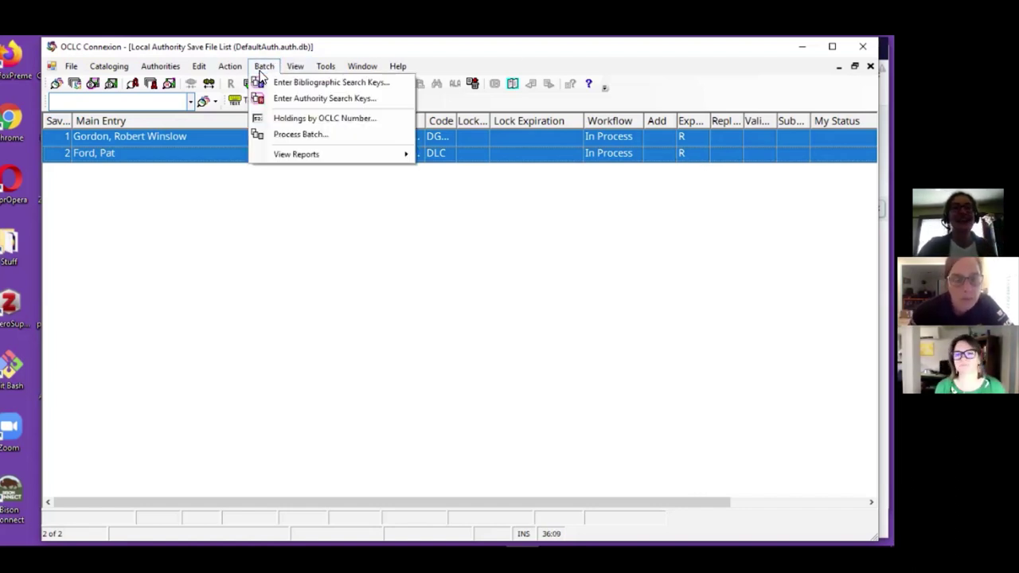
{"action": "left_click", "coordinate": [310, 134]}
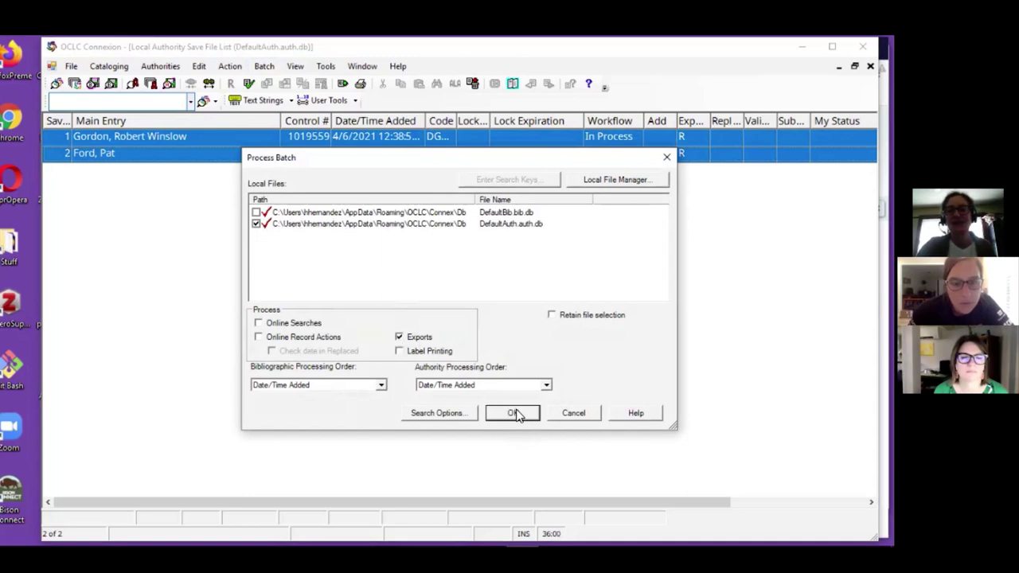
Step: Run the batch export to the file a20210505 and close the export report
{"action": "left_click", "coordinate": [513, 412]}
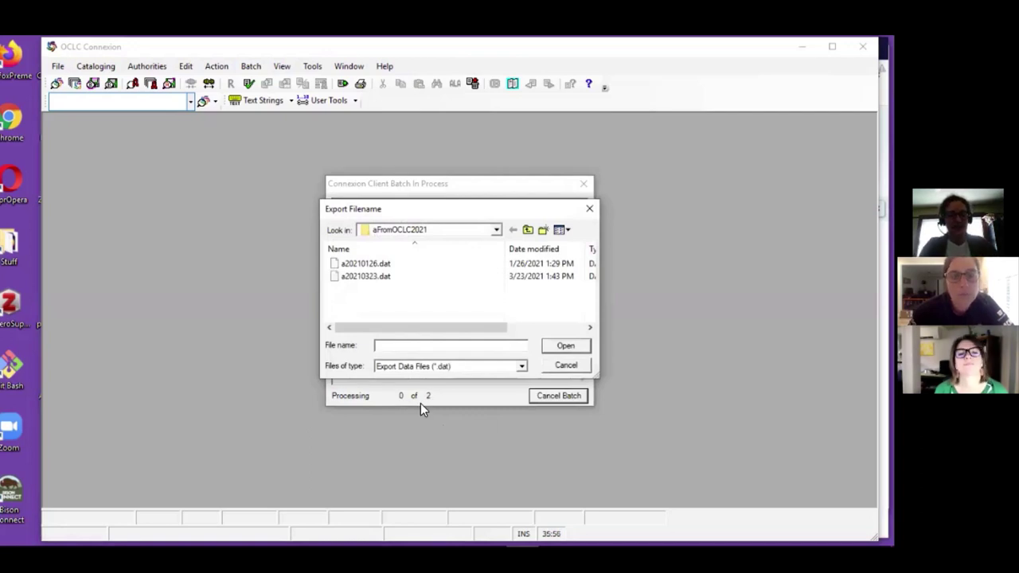
{"action": "type", "text": "a202"}
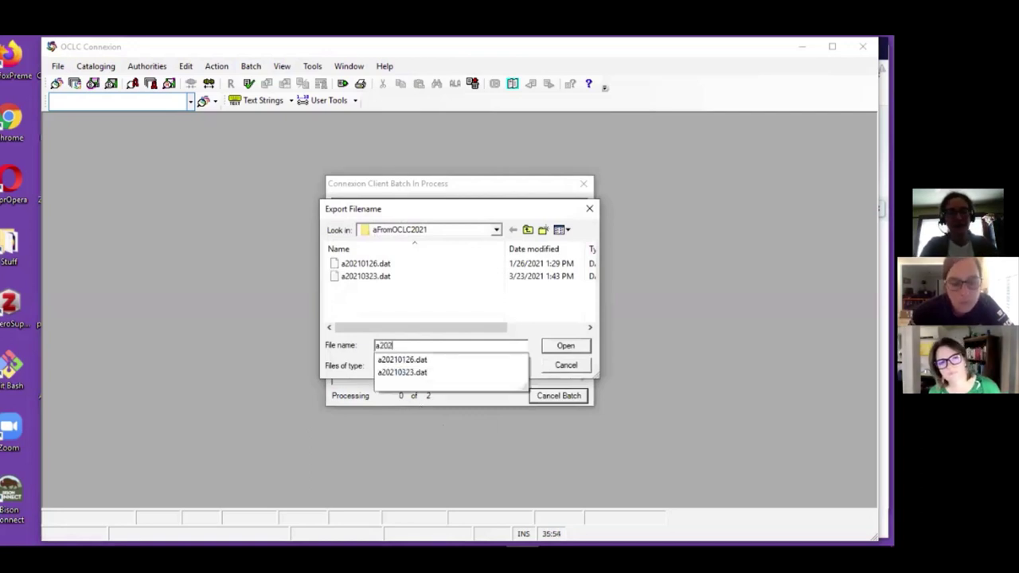
{"action": "type", "text": "105"}
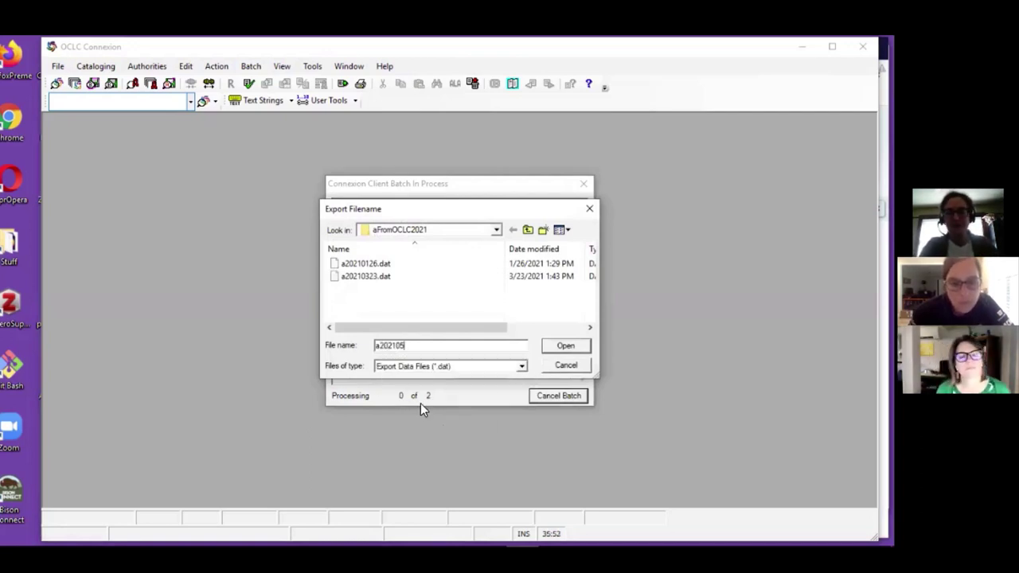
{"action": "type", "text": "05"}
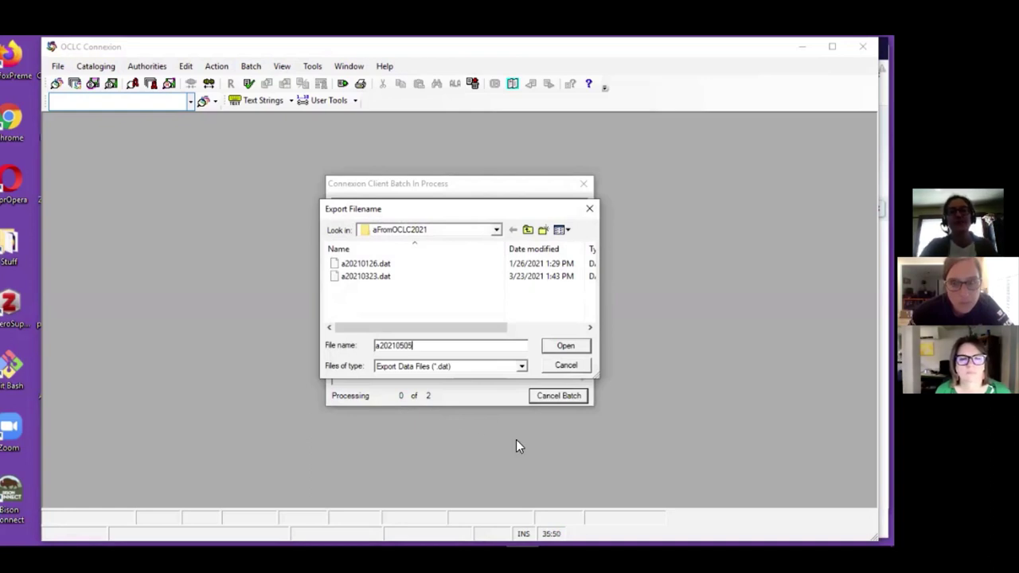
{"action": "left_click", "coordinate": [571, 345]}
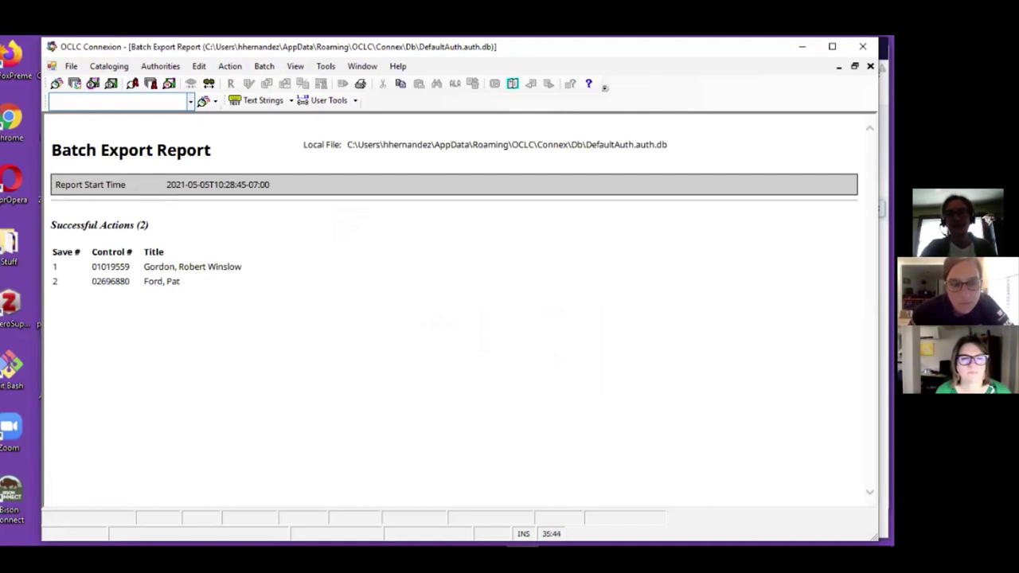
{"action": "left_click", "coordinate": [870, 67]}
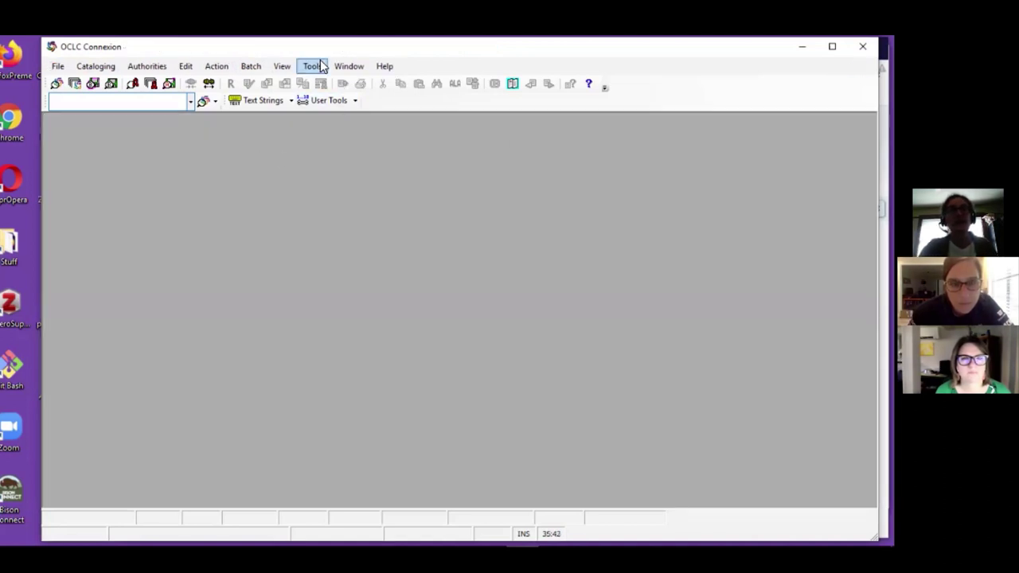
Step: Set the Connexion export destination to Gateway Export and apply the setting
{"action": "left_click", "coordinate": [322, 67]}
{"action": "left_click", "coordinate": [333, 132]}
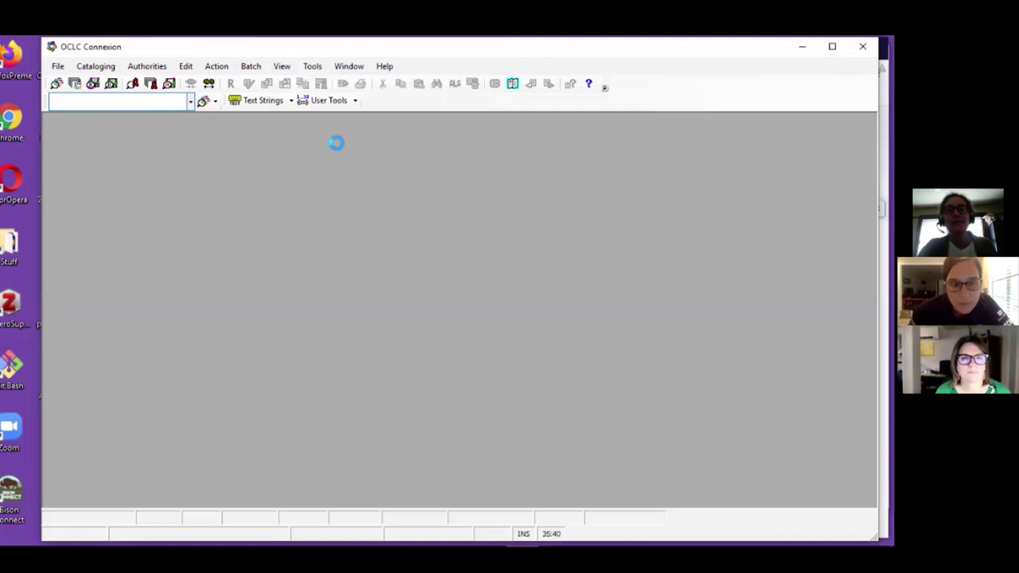
{"action": "left_click", "coordinate": [389, 222]}
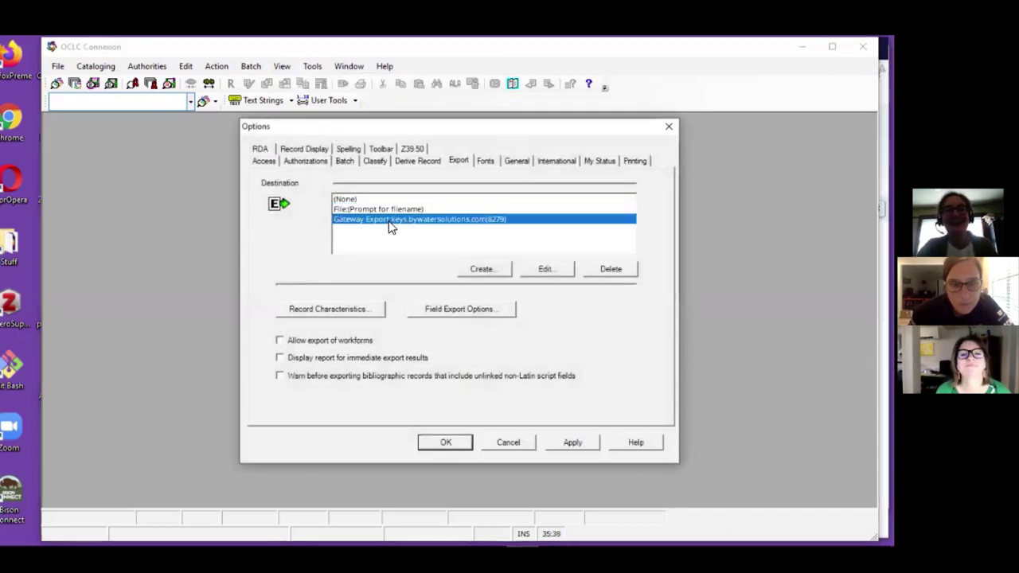
{"action": "left_click", "coordinate": [574, 443]}
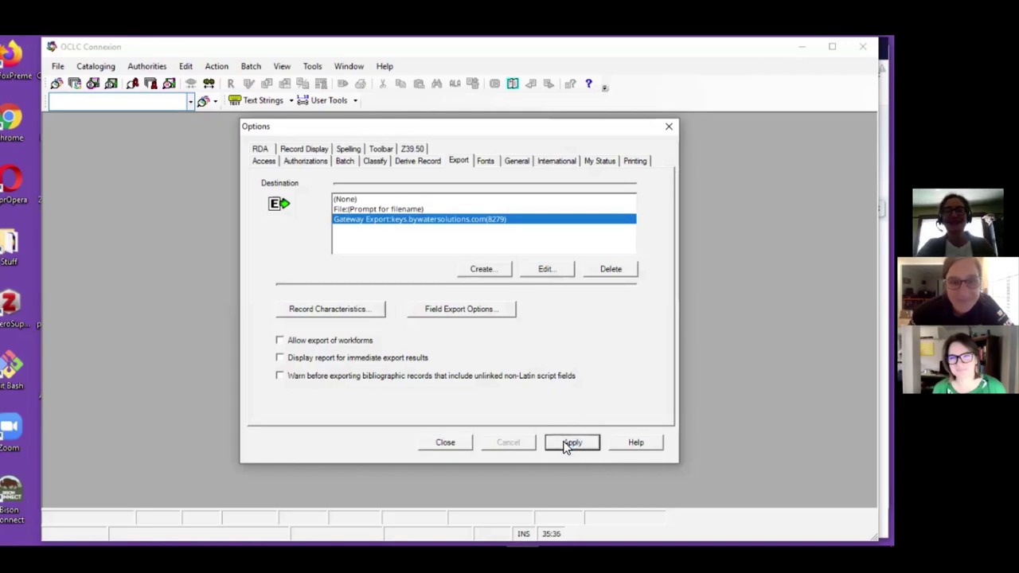
{"action": "left_click", "coordinate": [445, 442]}
Step: In Firefox, go from the Koha staff home page through Tools to 'Stage MARC records for import'
{"action": "mouse_move", "coordinate": [319, 535]}
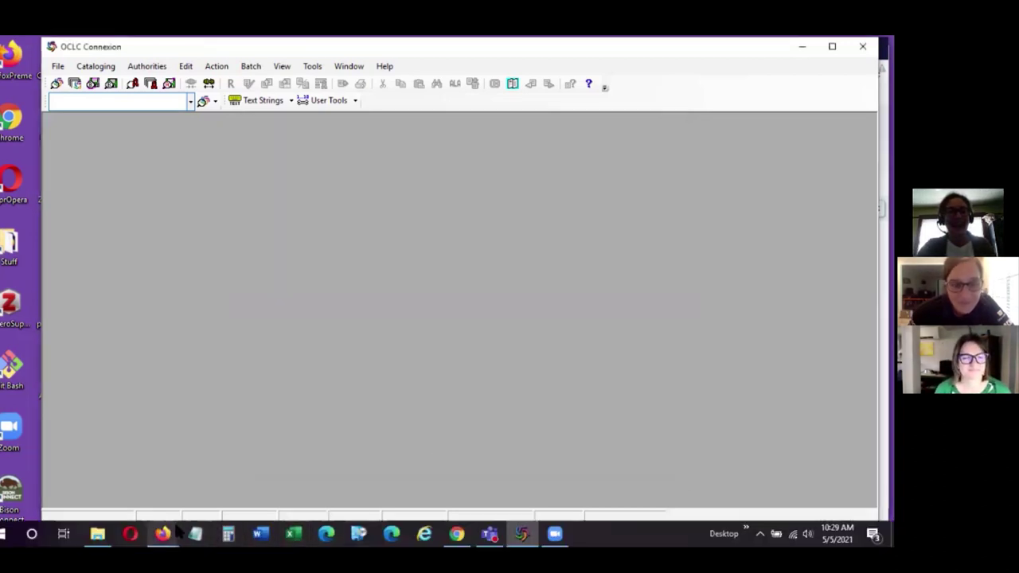
{"action": "mouse_move", "coordinate": [167, 532]}
{"action": "left_click", "coordinate": [197, 442]}
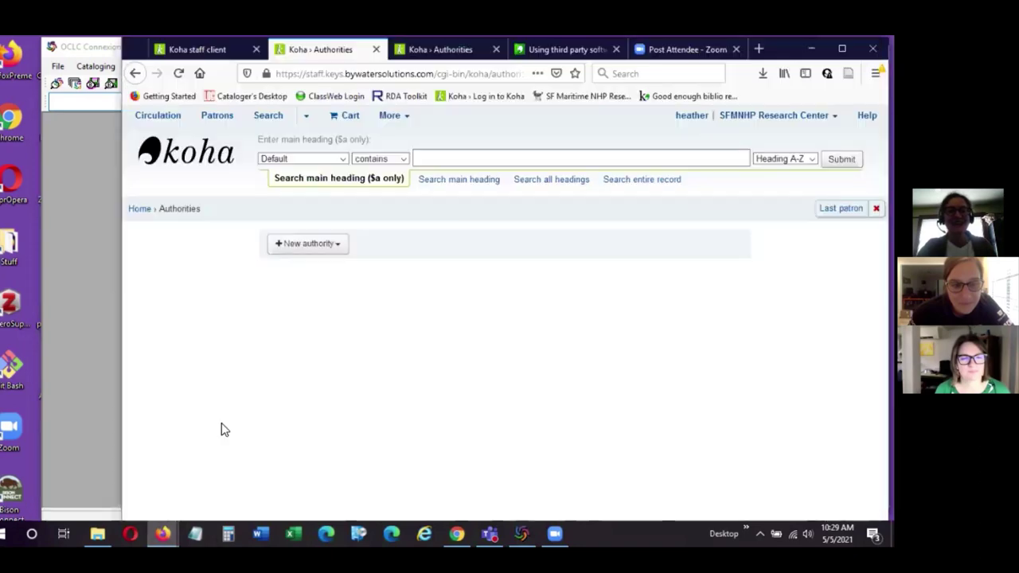
{"action": "left_click", "coordinate": [175, 153]}
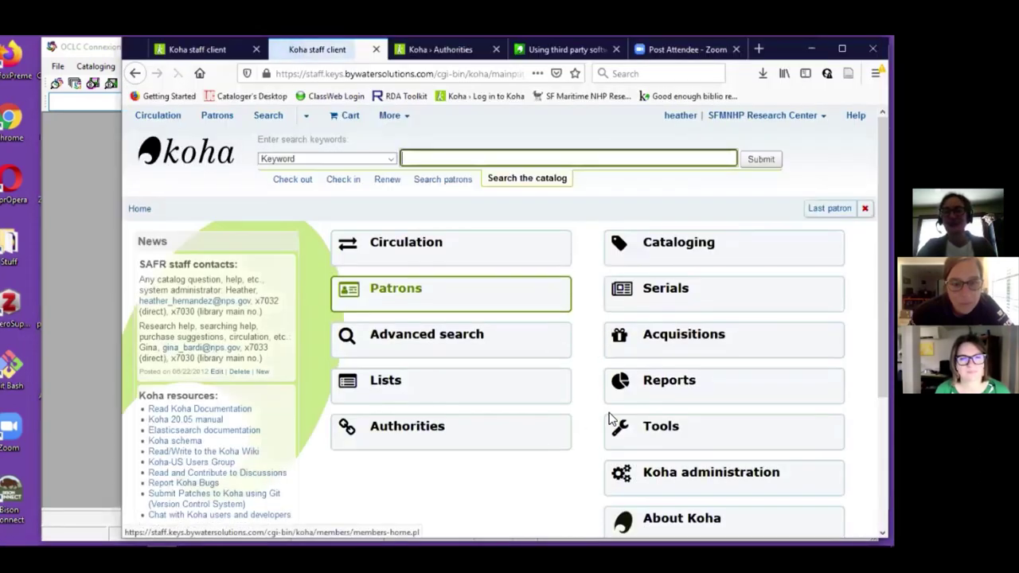
{"action": "left_click", "coordinate": [632, 432]}
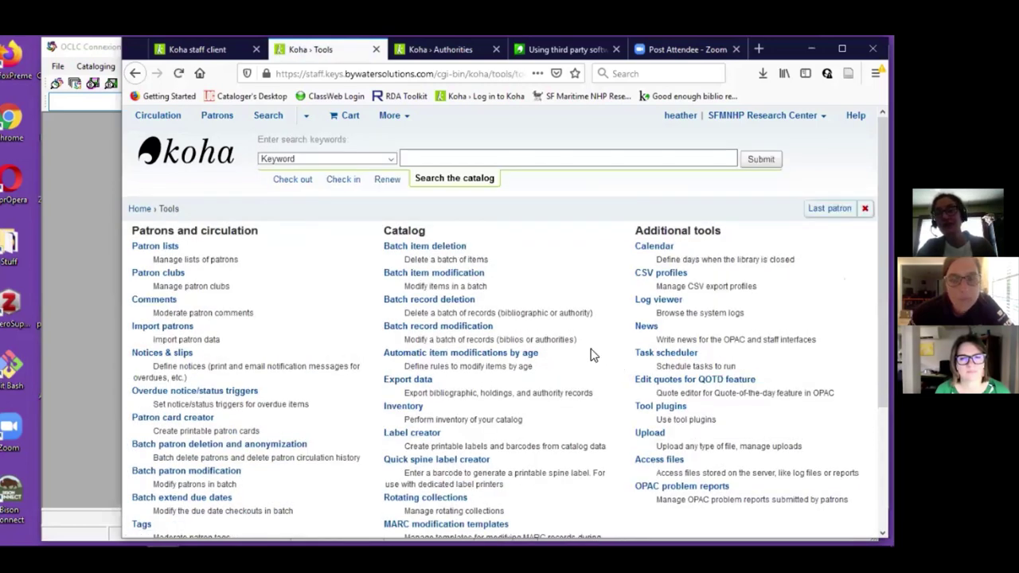
{"action": "scroll", "coordinate": [590, 355], "scroll_direction": "down", "scroll_amount": 3}
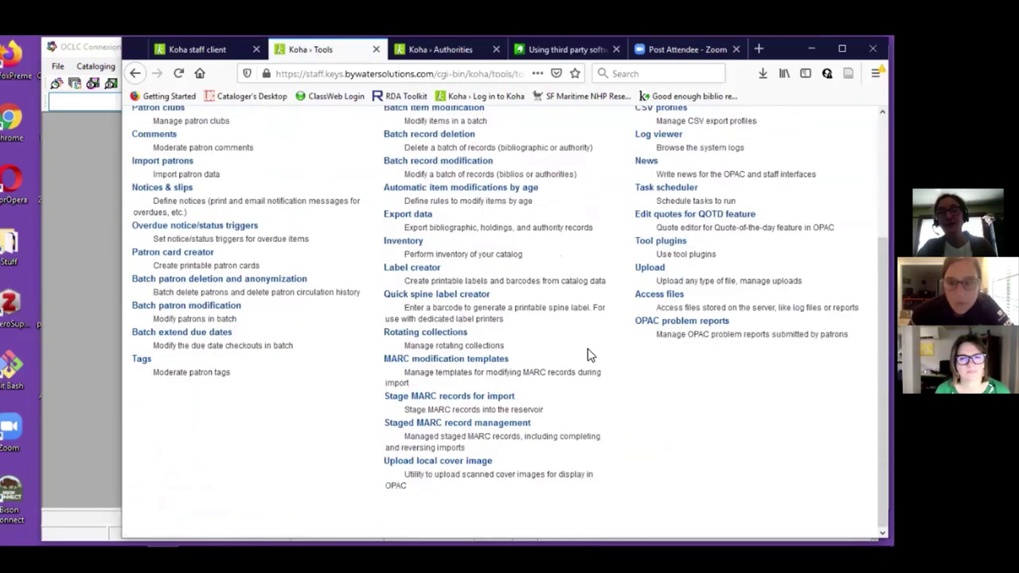
{"action": "left_click", "coordinate": [447, 396]}
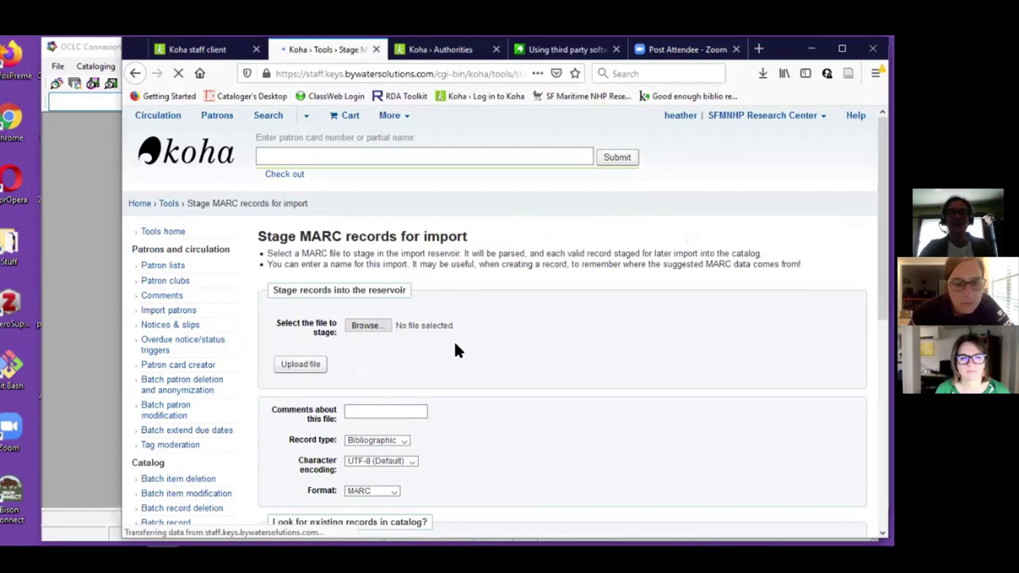
Step: Choose a20210505.dat and upload it for staging
{"action": "left_click", "coordinate": [364, 264]}
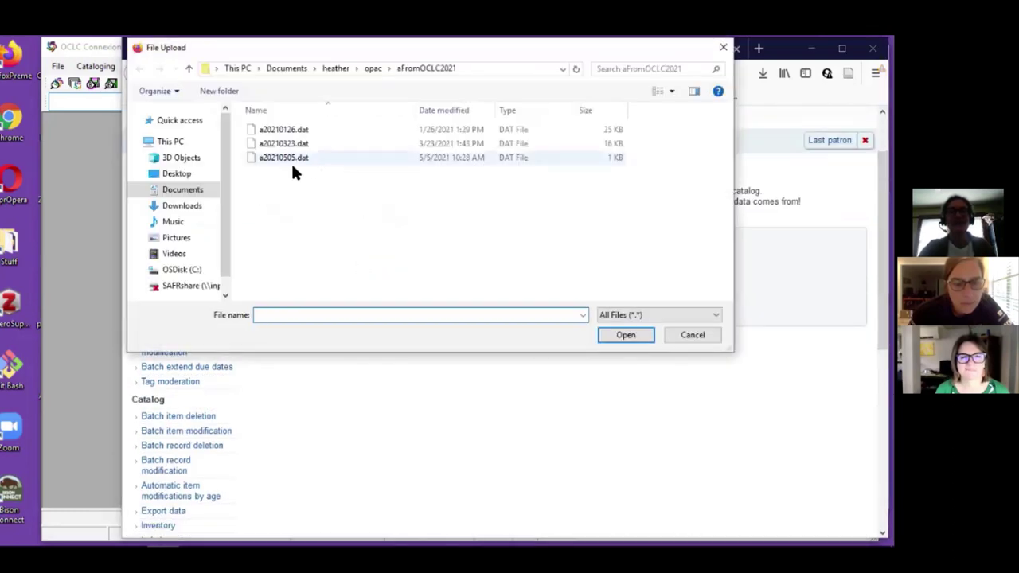
{"action": "left_click", "coordinate": [285, 158]}
{"action": "left_click", "coordinate": [625, 336]}
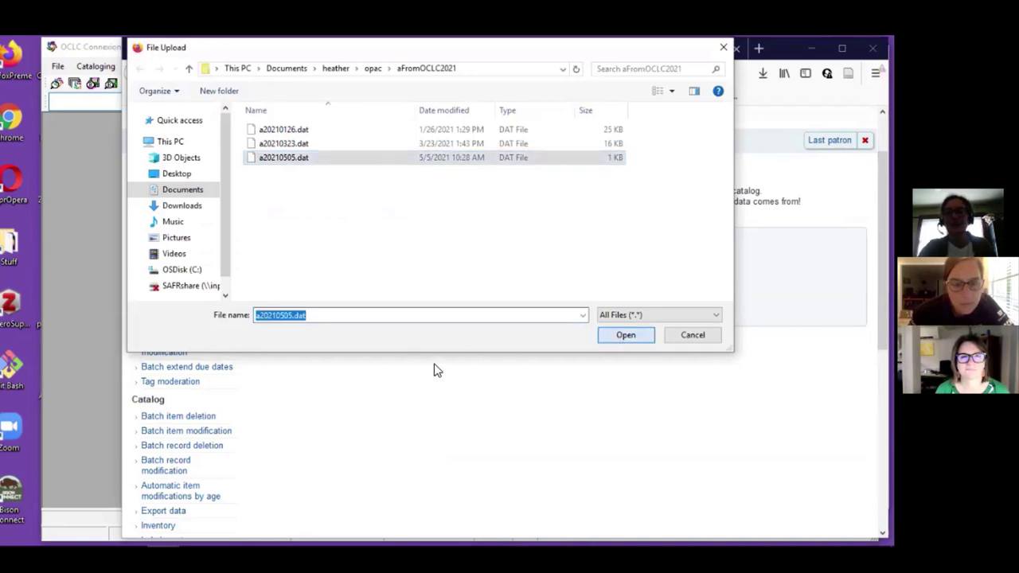
{"action": "left_click", "coordinate": [302, 301]}
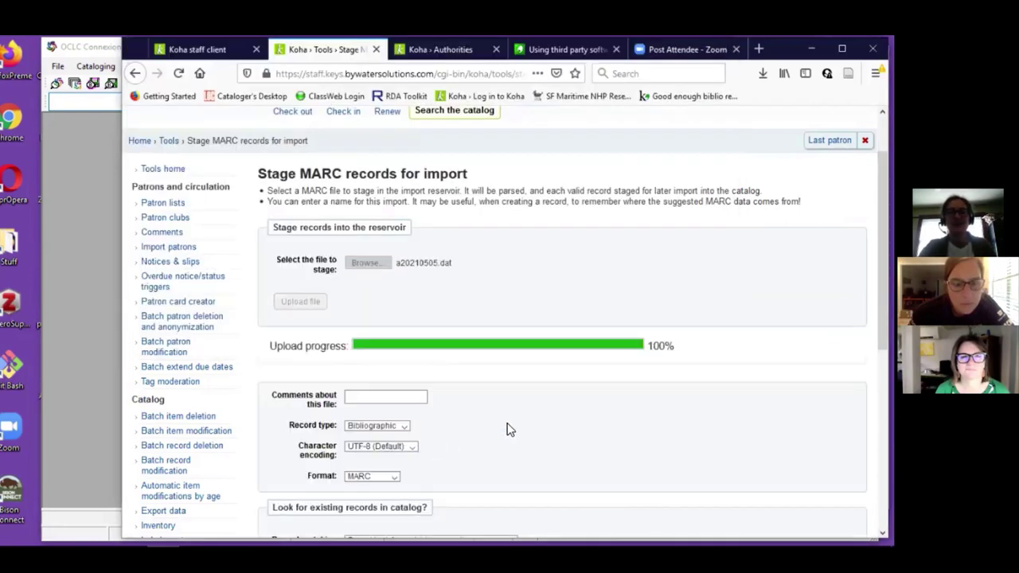
{"action": "scroll", "coordinate": [510, 427], "scroll_direction": "down", "scroll_amount": 5}
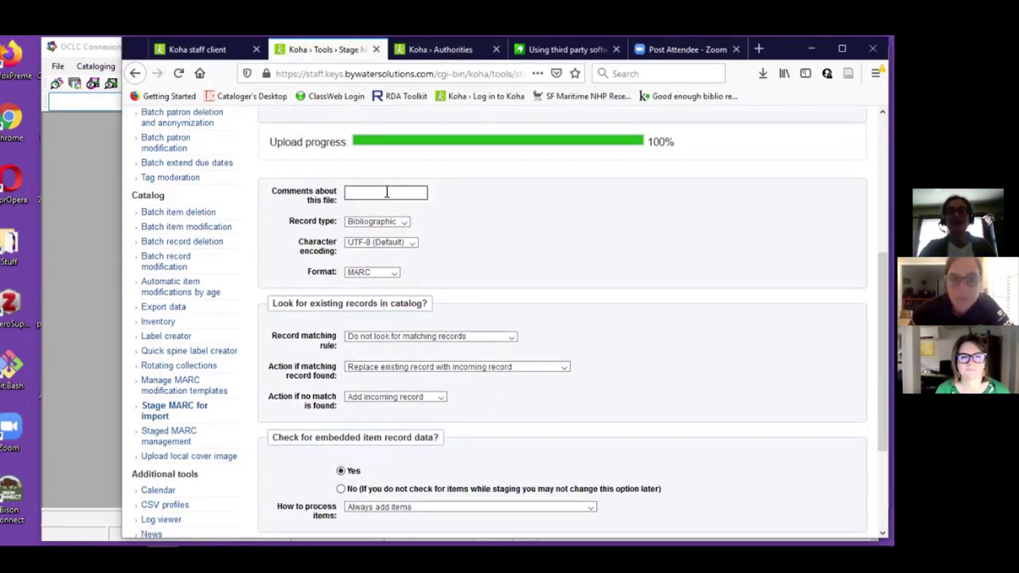
Step: Set record type Authority, encoding MARC 8, and matching rule Auth_010 (010 LC Card Number)
{"action": "left_click", "coordinate": [392, 224]}
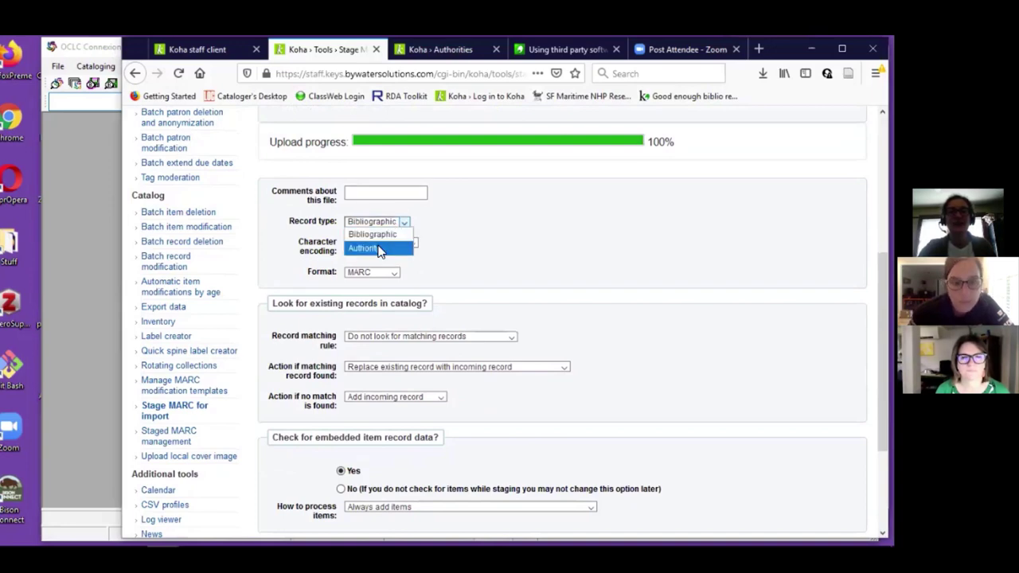
{"action": "left_click", "coordinate": [378, 248]}
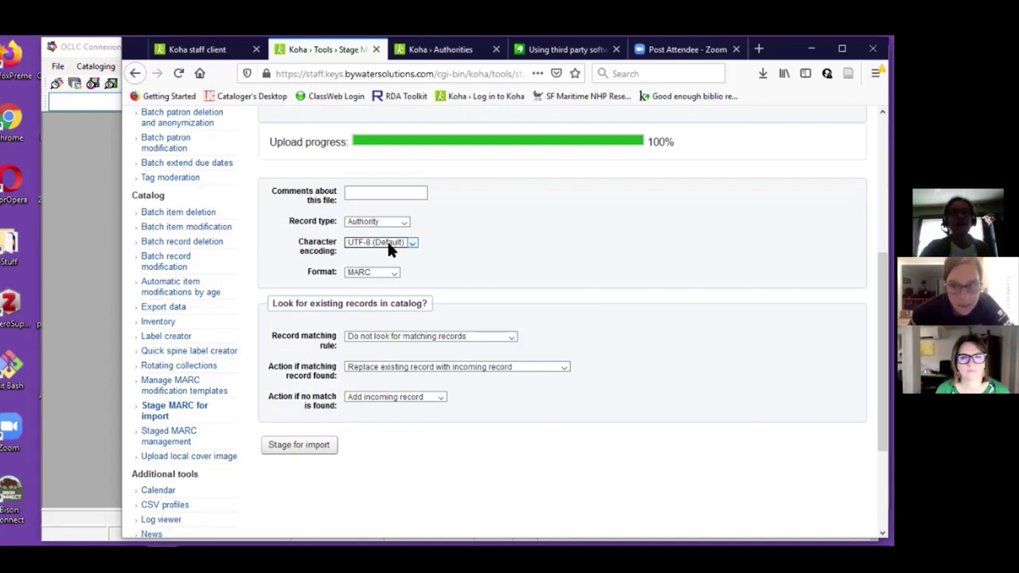
{"action": "left_click", "coordinate": [390, 245]}
{"action": "left_click", "coordinate": [379, 270]}
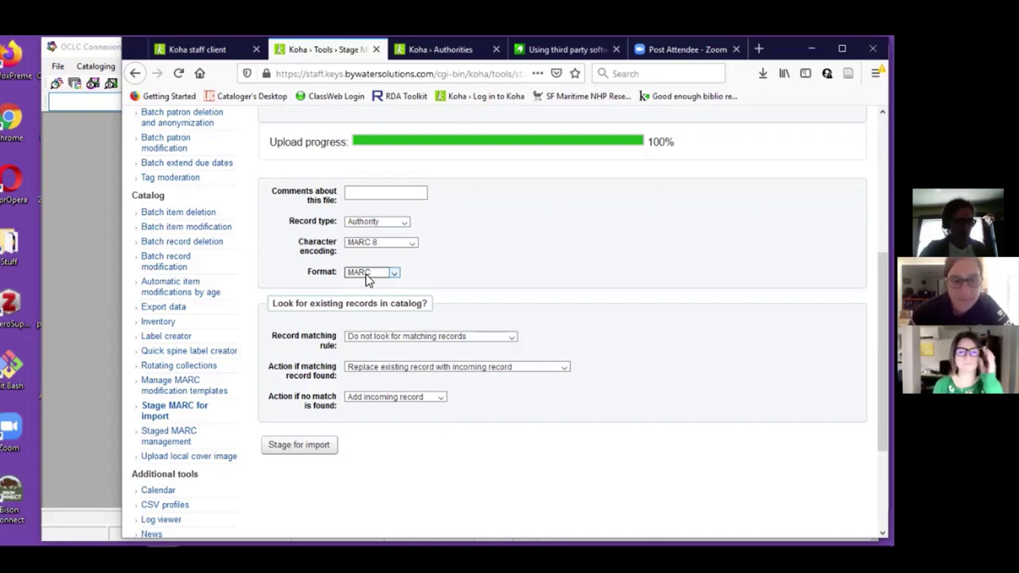
{"action": "left_click", "coordinate": [411, 341]}
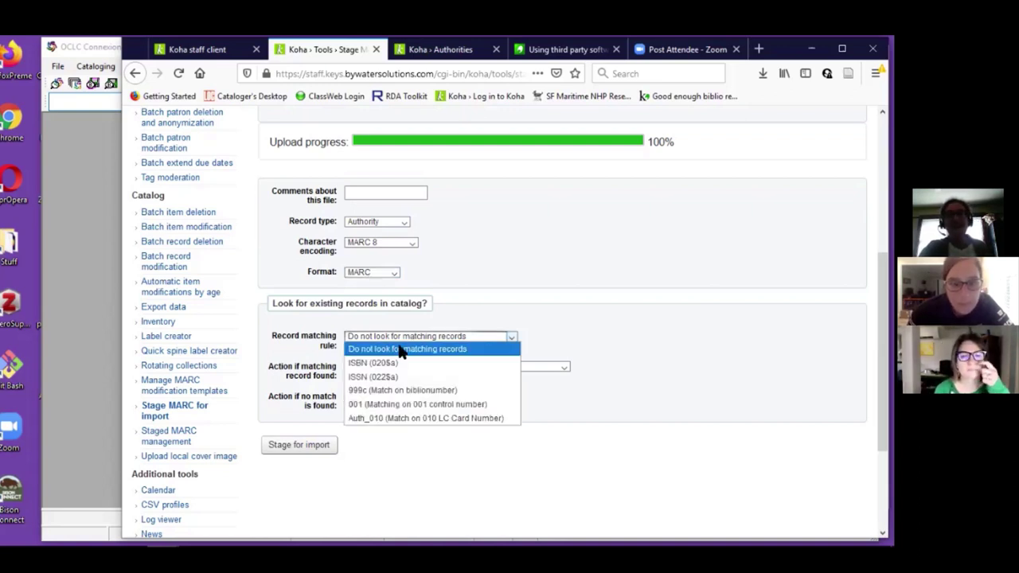
{"action": "left_click", "coordinate": [392, 419]}
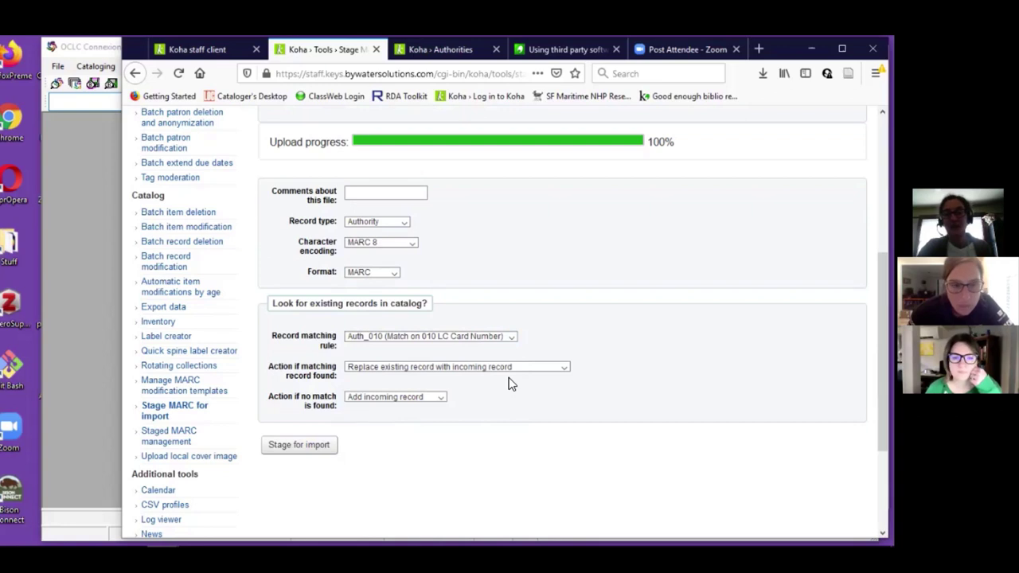
{"action": "scroll", "coordinate": [462, 393], "scroll_direction": "down", "scroll_amount": 2}
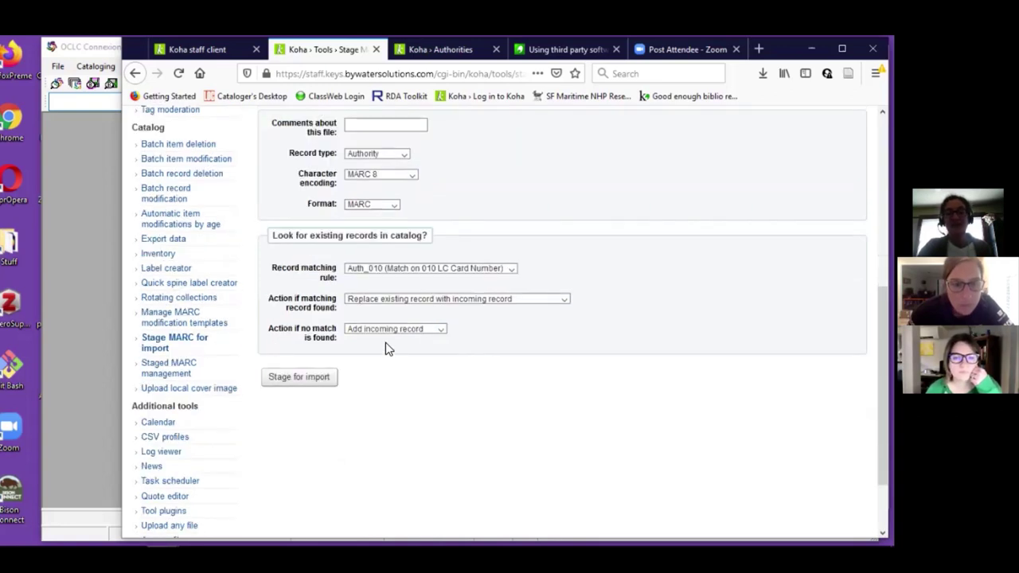
Step: Stage the uploaded file and review staged batch 8128 with its two unmatched authority records
{"action": "left_click", "coordinate": [319, 380]}
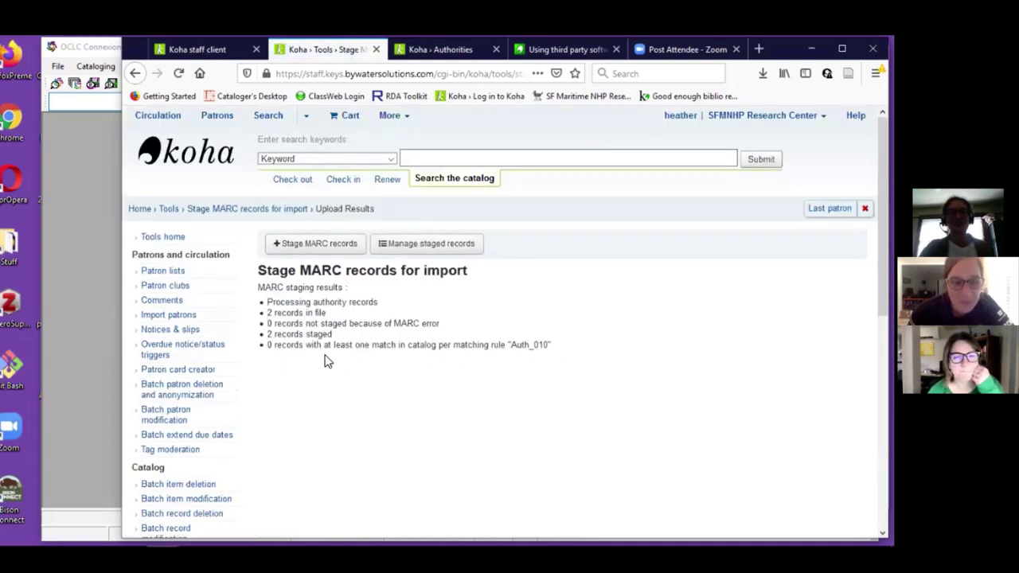
{"action": "left_click", "coordinate": [452, 244]}
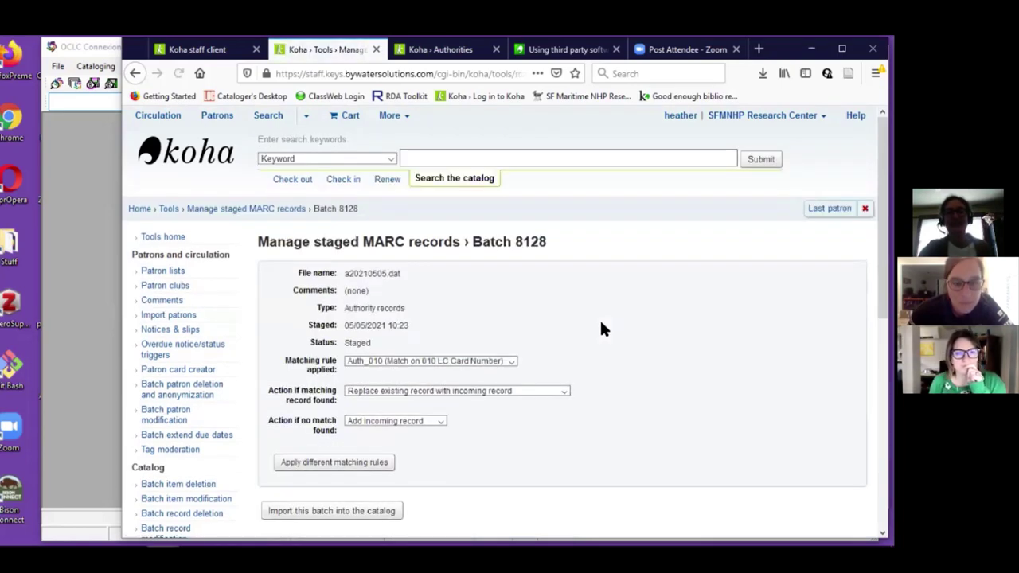
{"action": "scroll", "coordinate": [599, 324], "scroll_direction": "down", "scroll_amount": 5}
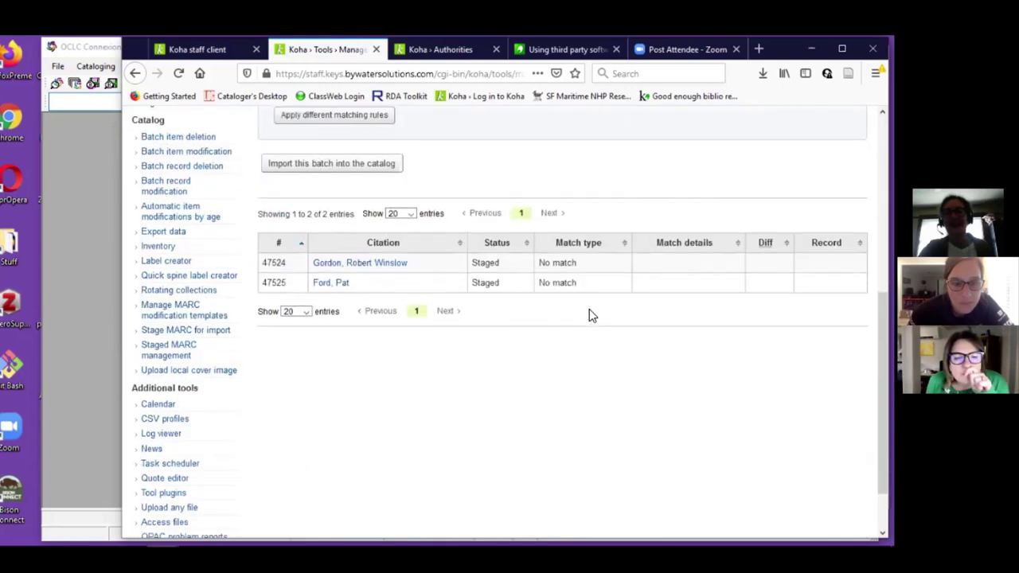
{"action": "scroll", "coordinate": [589, 310], "scroll_direction": "down", "scroll_amount": 2}
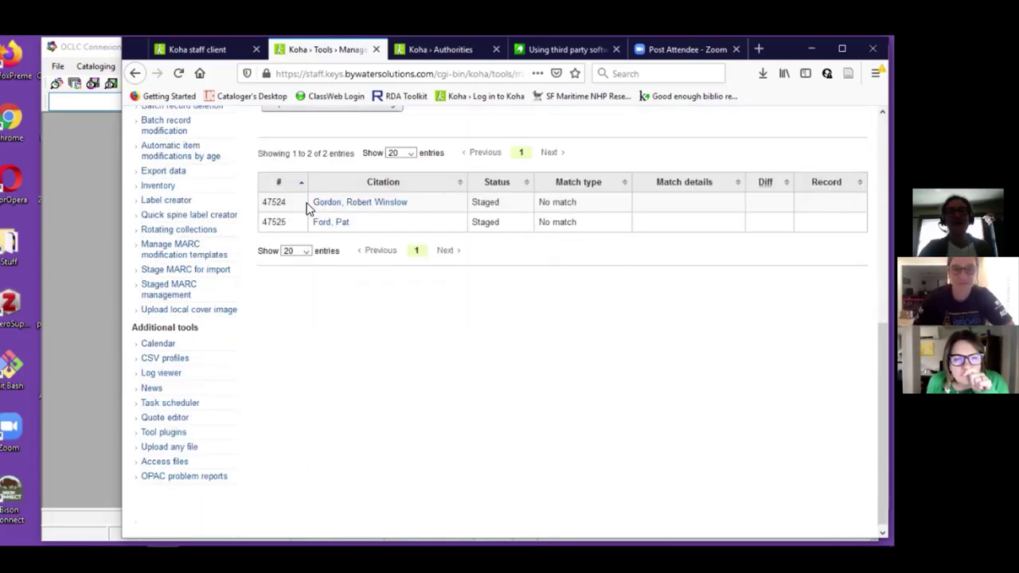
{"action": "scroll", "coordinate": [454, 350], "scroll_direction": "up", "scroll_amount": 2}
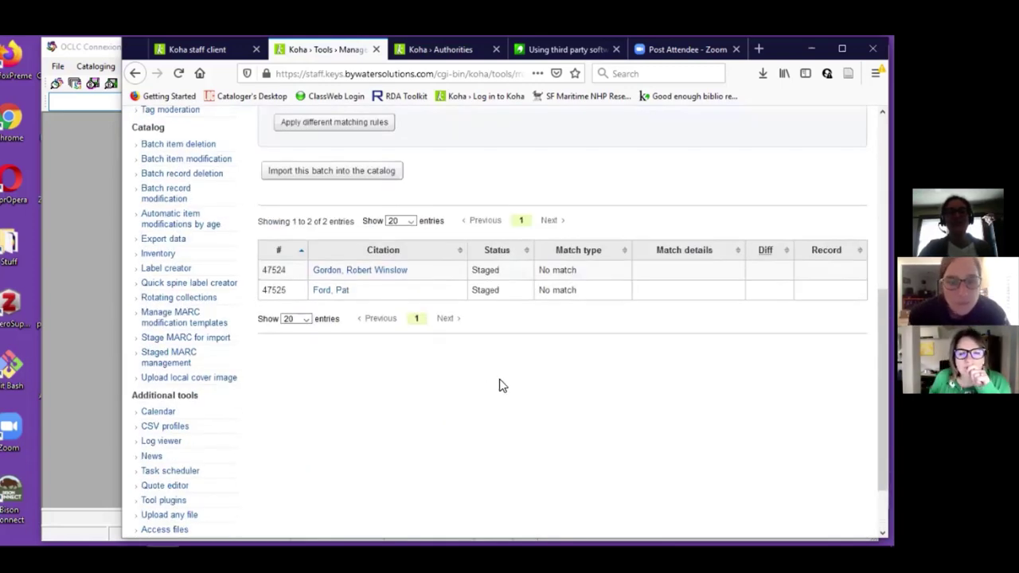
{"action": "scroll", "coordinate": [501, 385], "scroll_direction": "up", "scroll_amount": 4}
Step: Import batch 8128 and review the results: records 28044 and 28045 added, none updated
{"action": "left_click", "coordinate": [318, 307]}
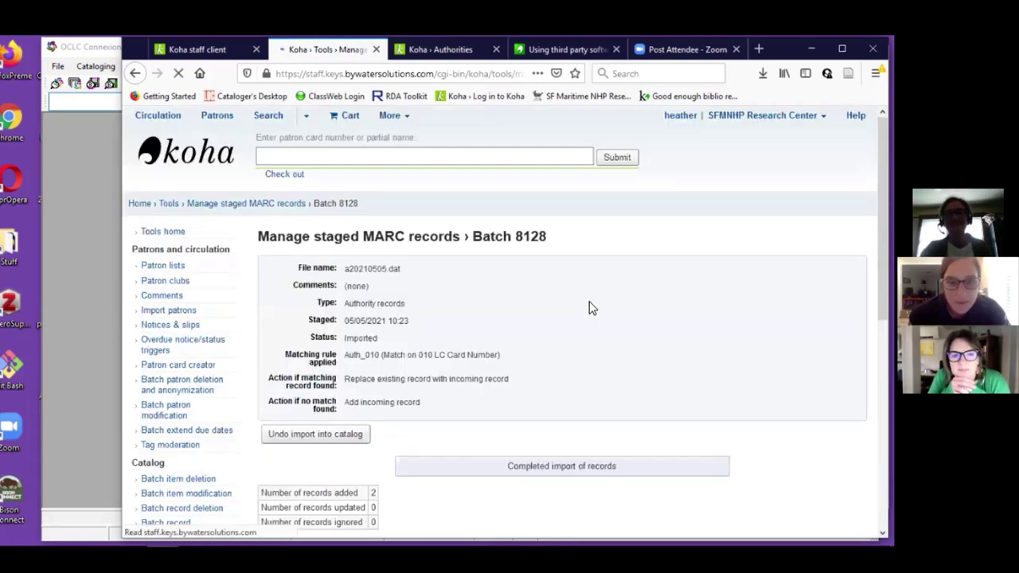
{"action": "scroll", "coordinate": [589, 298], "scroll_direction": "down", "scroll_amount": 5}
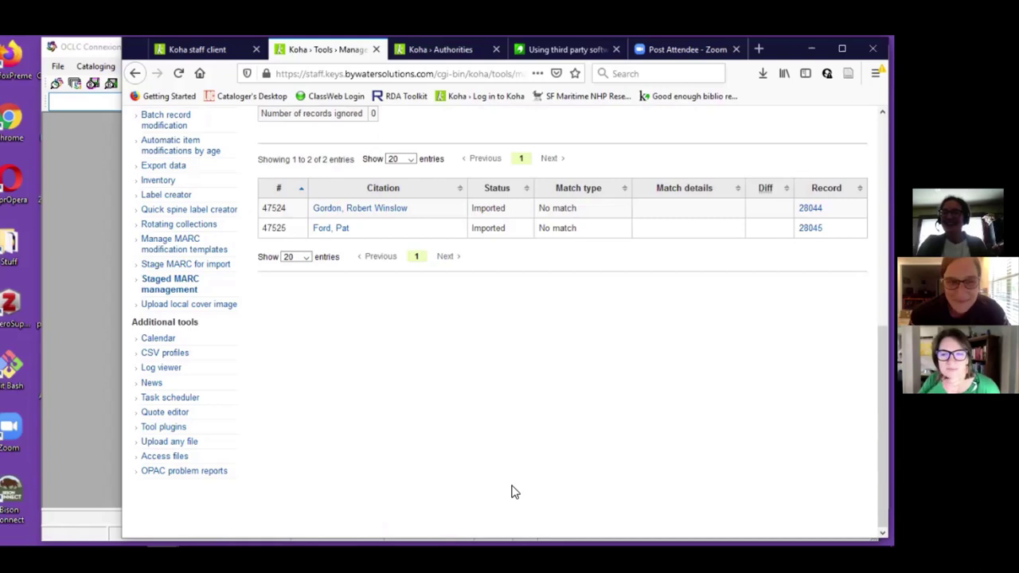
{"action": "scroll", "coordinate": [513, 491], "scroll_direction": "up", "scroll_amount": 10}
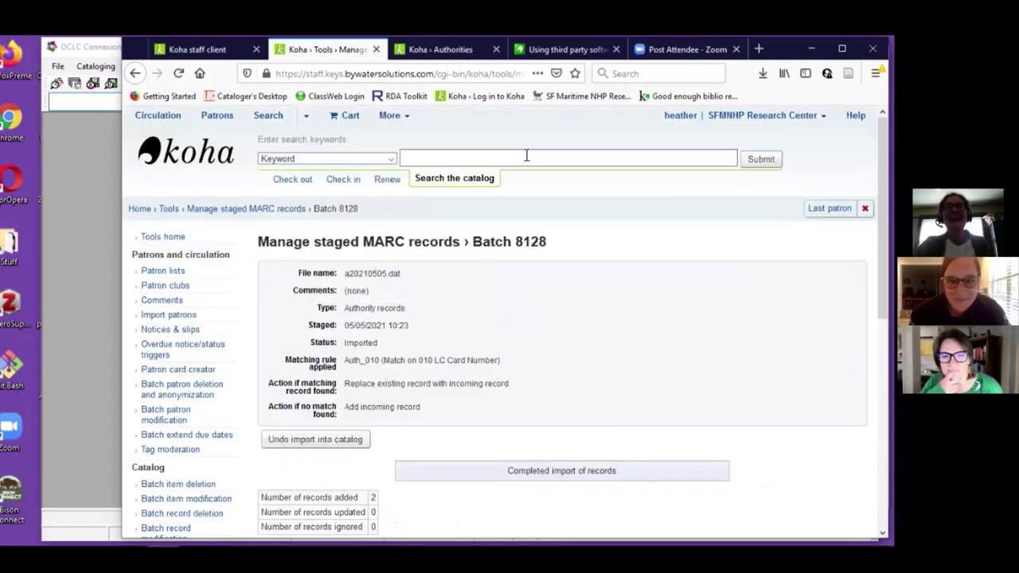